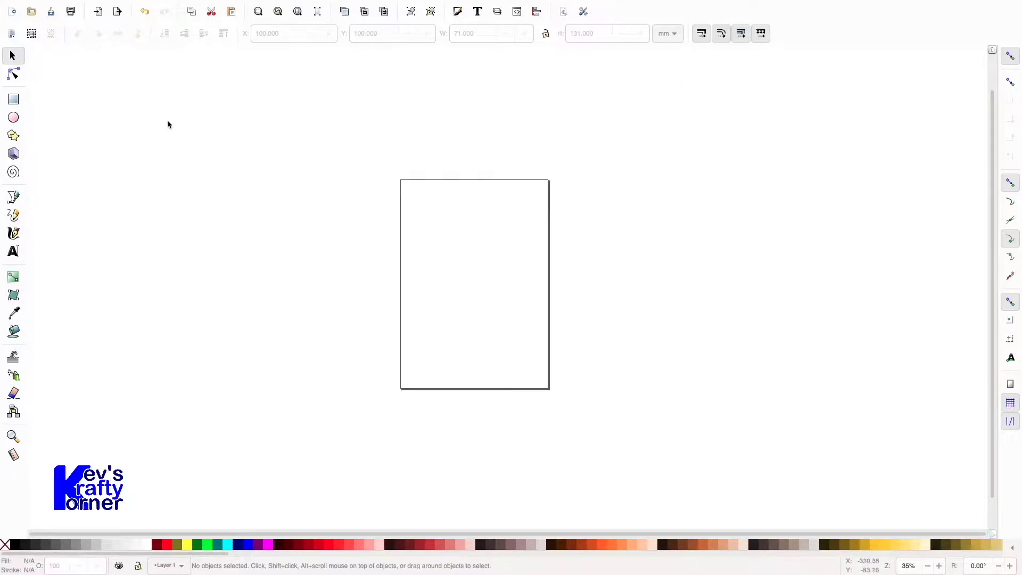
mouse_move(149, 3)
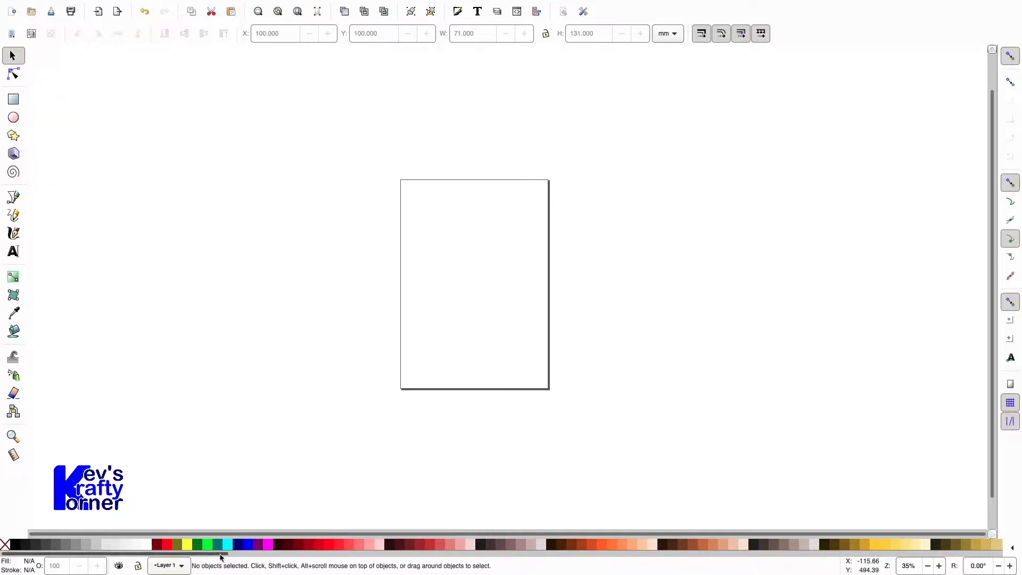
mouse_move(221, 558)
left_mouse_down()
mouse_move(532, 560)
mouse_move(217, 554)
left_mouse_up()
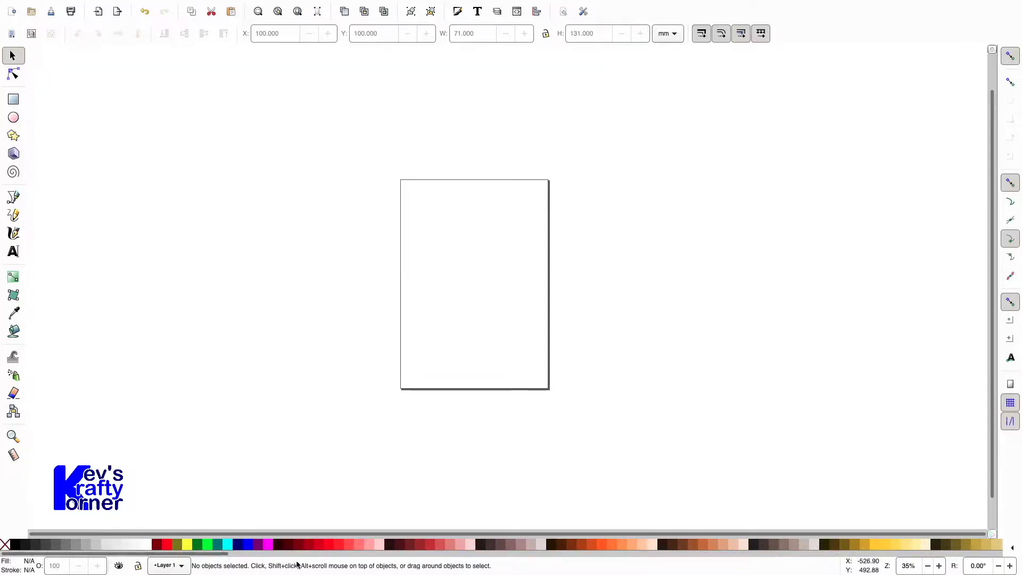
scroll(885, 551, "right", 1)
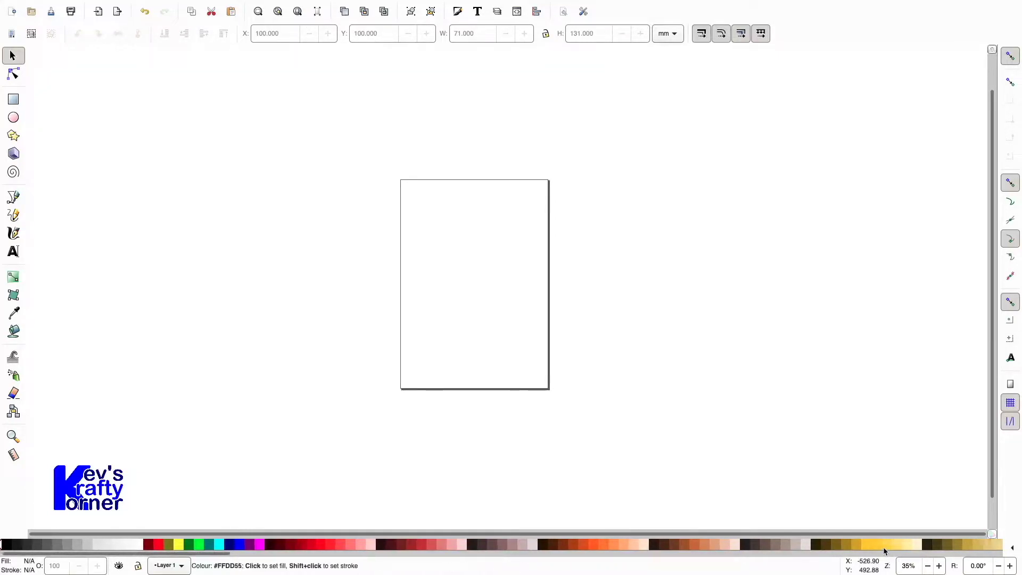
scroll(885, 551, "right", 1)
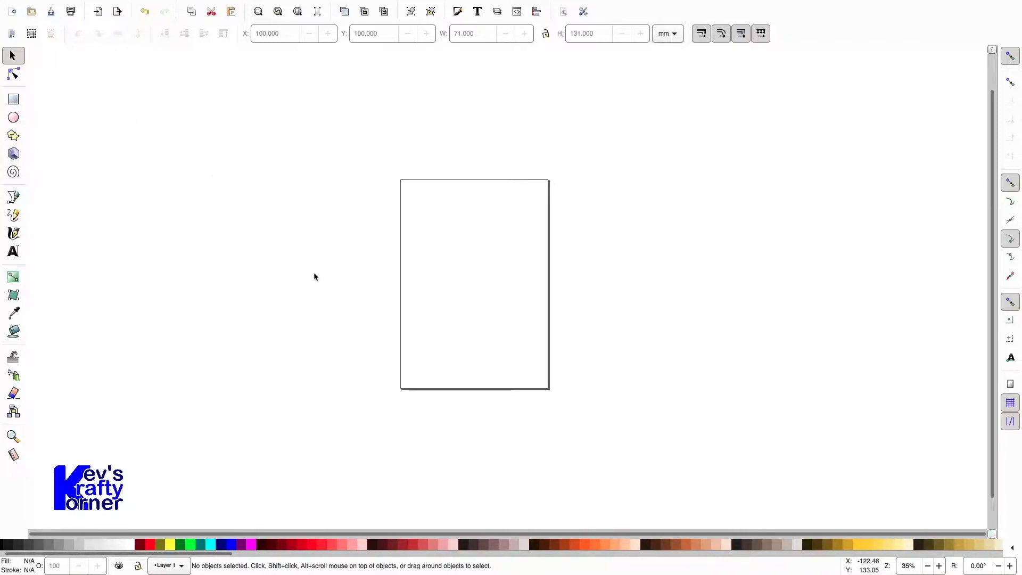
Draw a grey rectangle about 73 mm wide and 94 mm high in the upper half of the page and keep it selected
key("r")
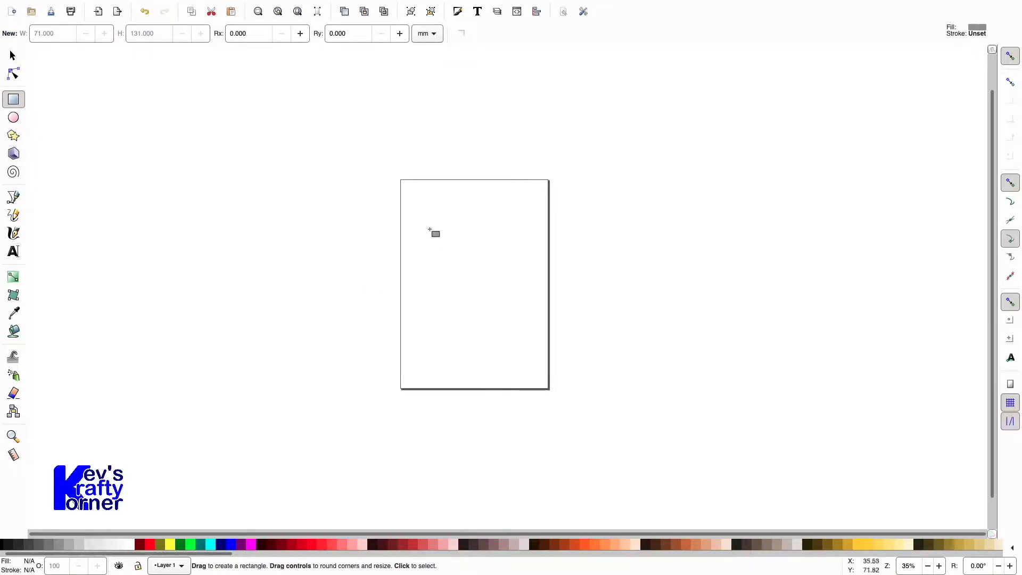
mouse_move(443, 212)
left_mouse_down()
mouse_move(482, 211)
mouse_move(483, 297)
mouse_move(493, 306)
mouse_move(496, 261)
mouse_move(472, 264)
mouse_move(465, 296)
mouse_move(497, 301)
mouse_move(504, 271)
mouse_move(494, 276)
left_mouse_up()
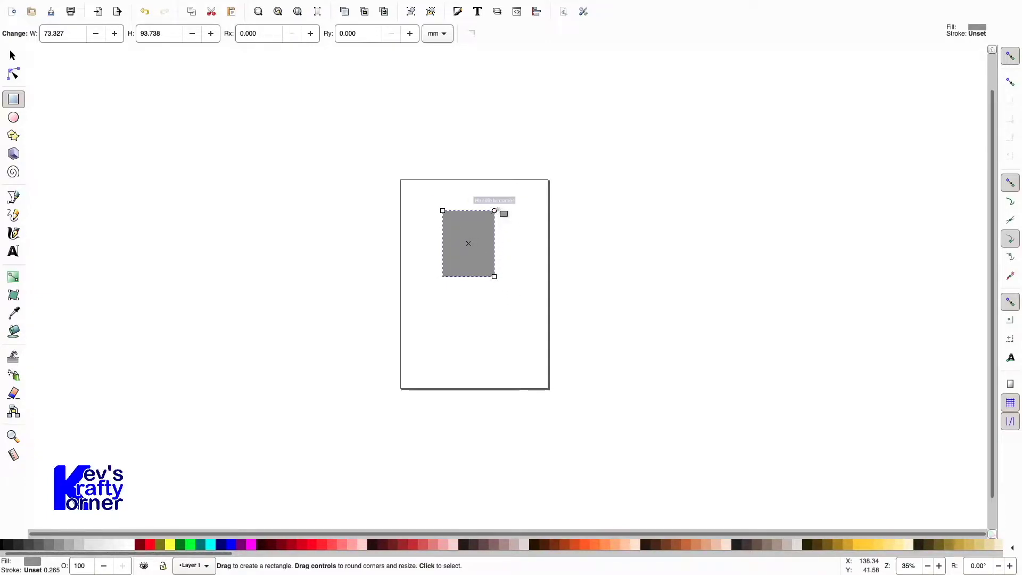
mouse_move(494, 211)
left_mouse_down()
mouse_move(497, 242)
mouse_move(495, 210)
left_mouse_up()
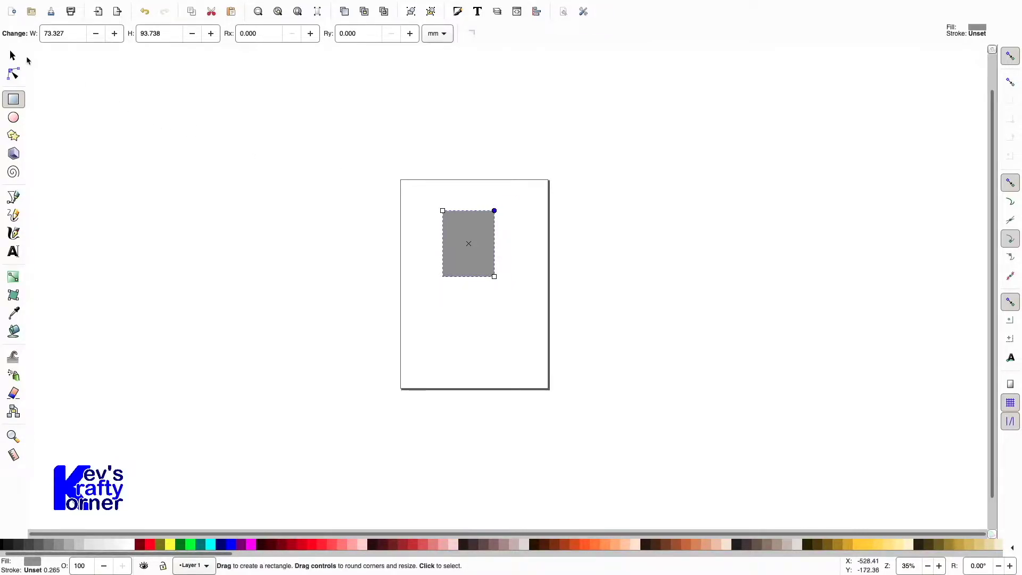
left_click(13, 56)
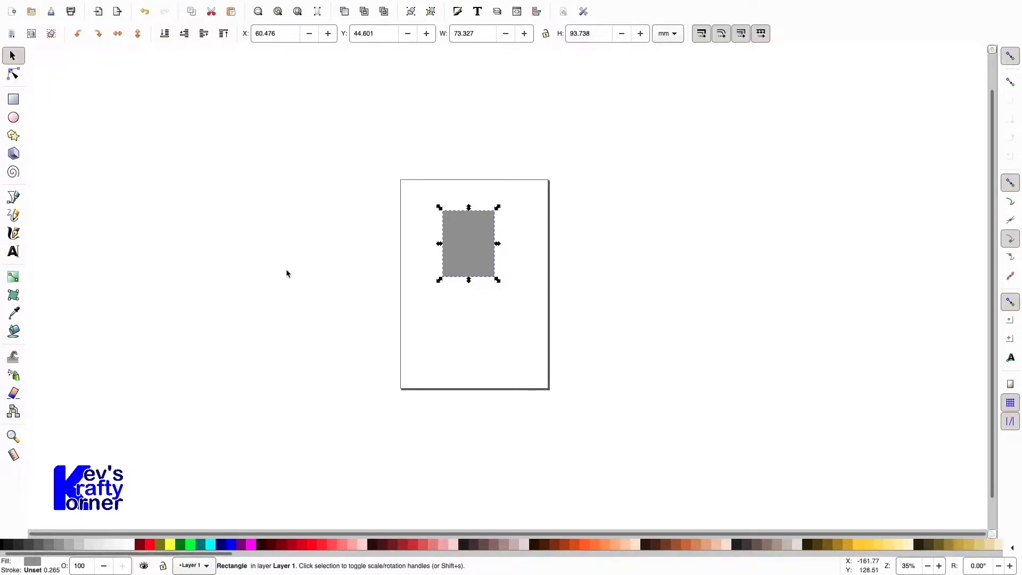
double_click(464, 257)
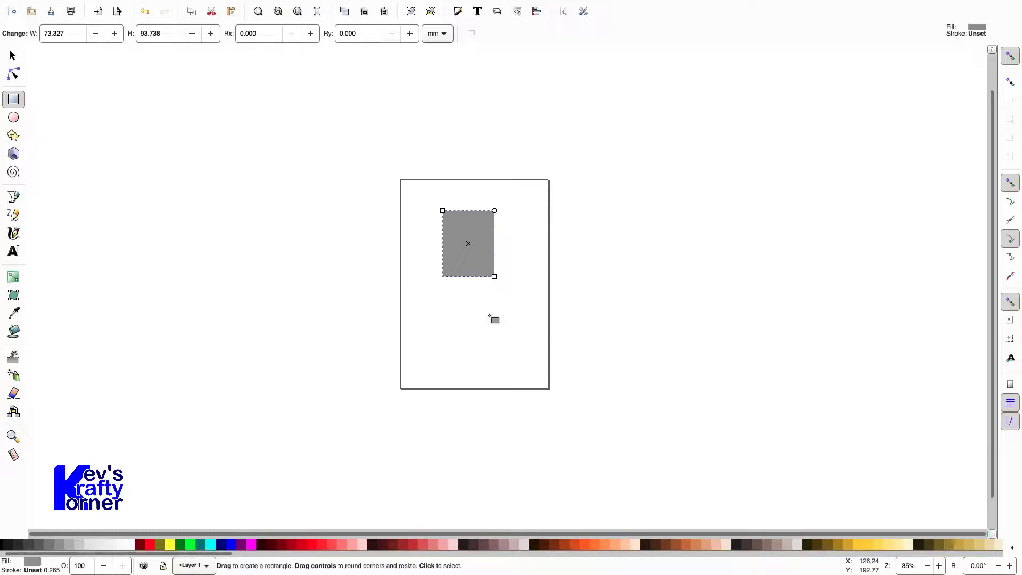
key("s")
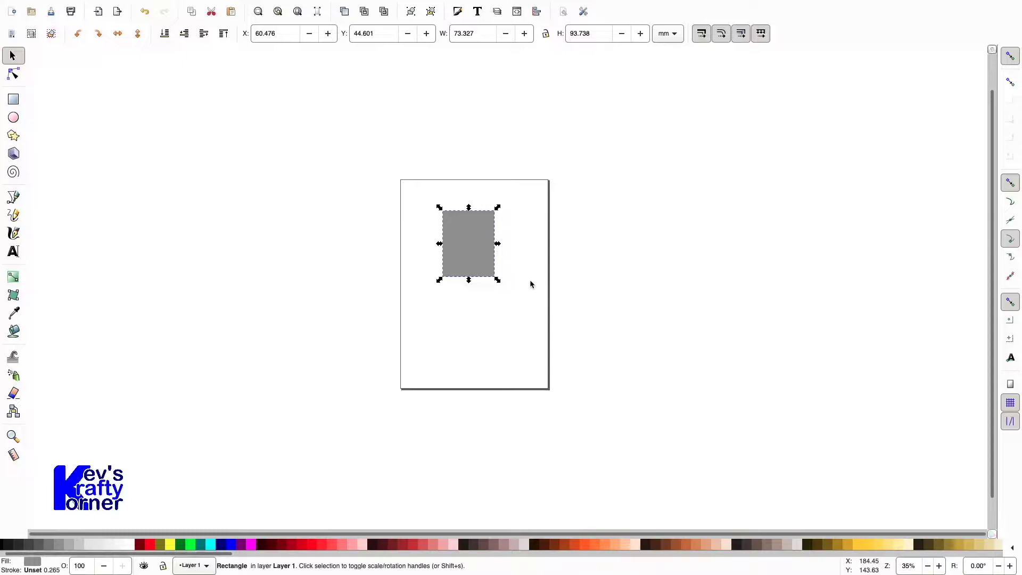
Set the canvas zoom to 100% and return it to 35%
double_click(904, 566)
type("100")
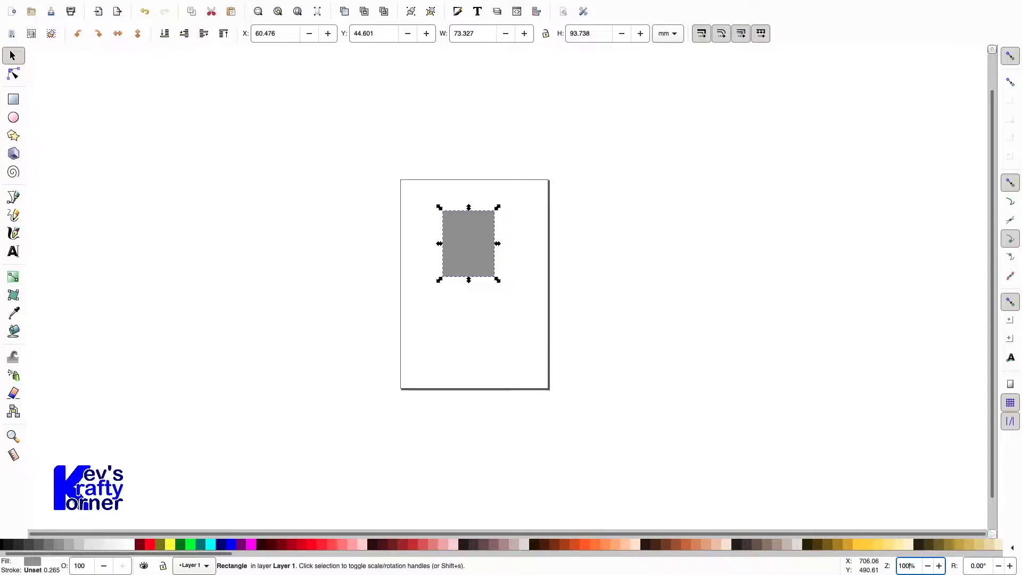
key("Return")
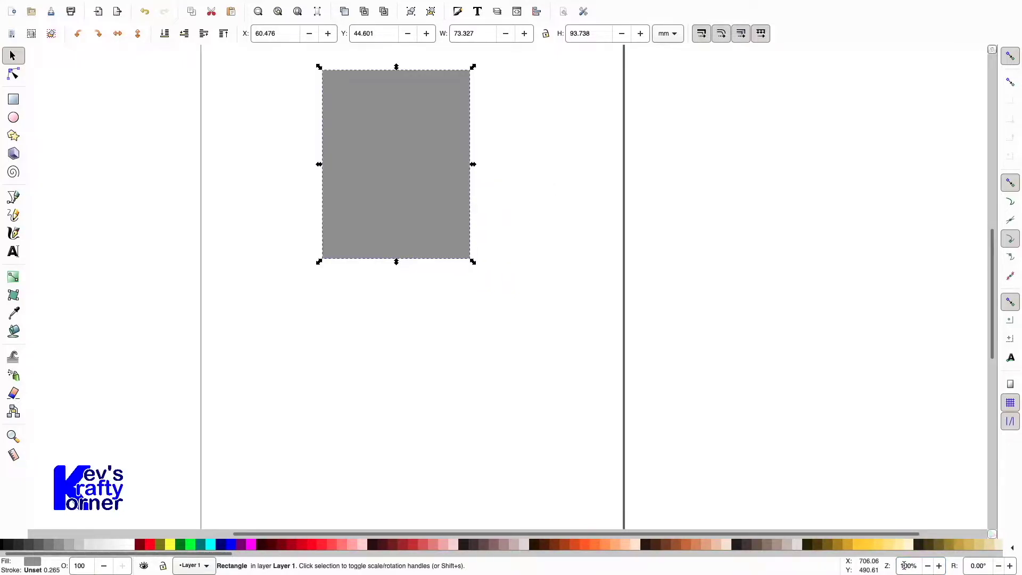
double_click(904, 565)
type("35")
key("Return")
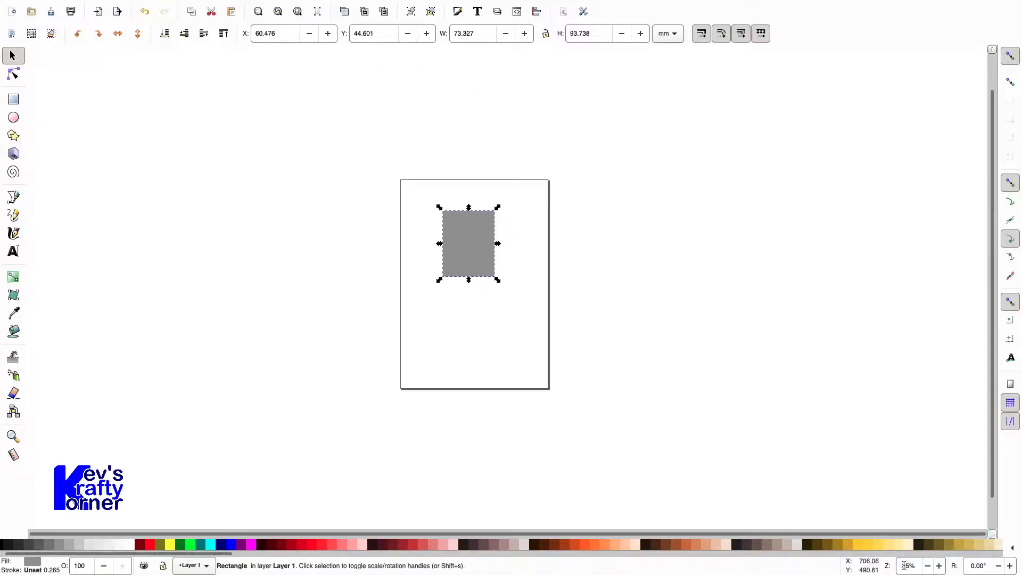
Zoom the view to fit the whole page
mouse_move(160, 4)
left_click(127, 6)
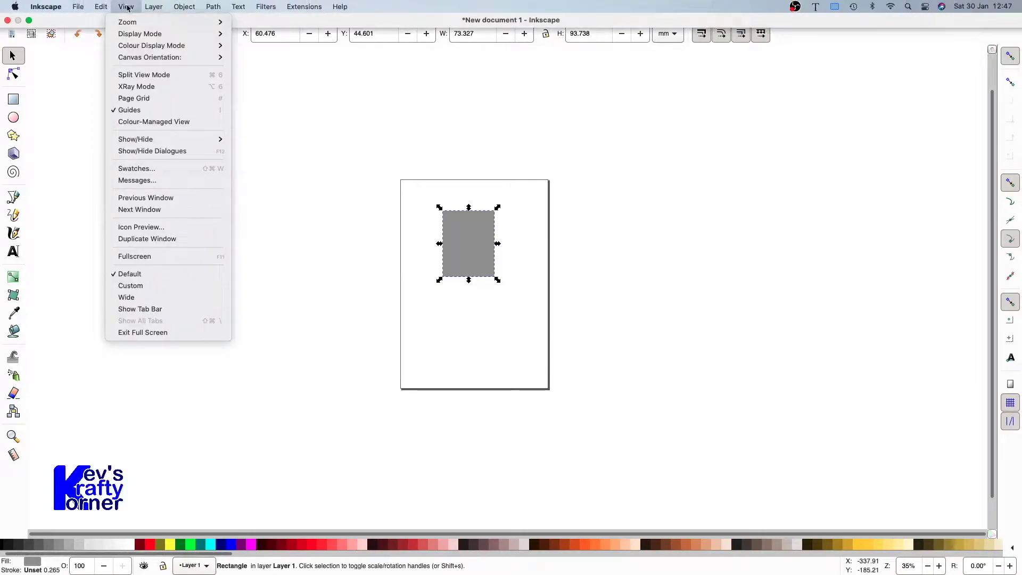
mouse_move(129, 25)
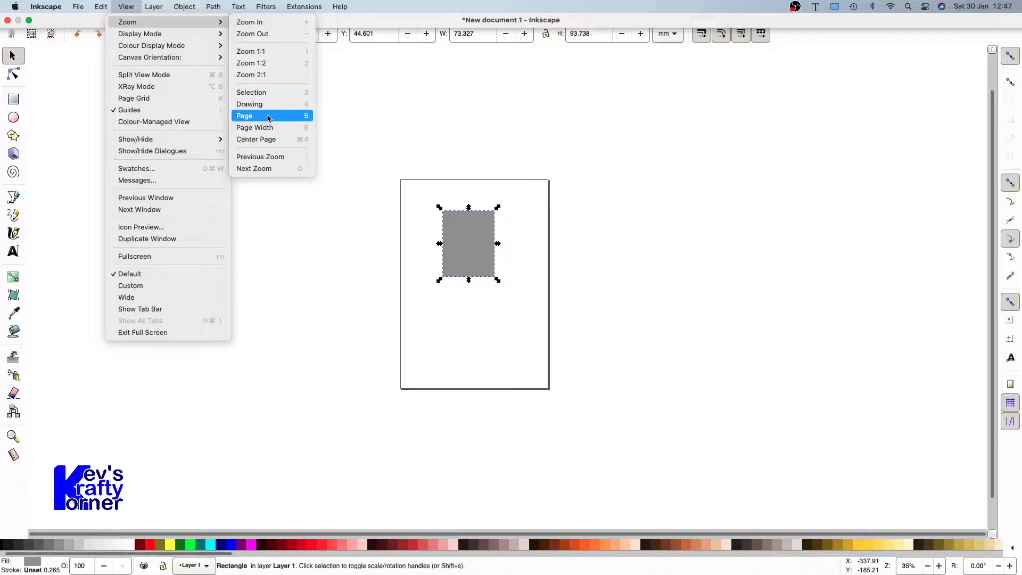
left_click(313, 265)
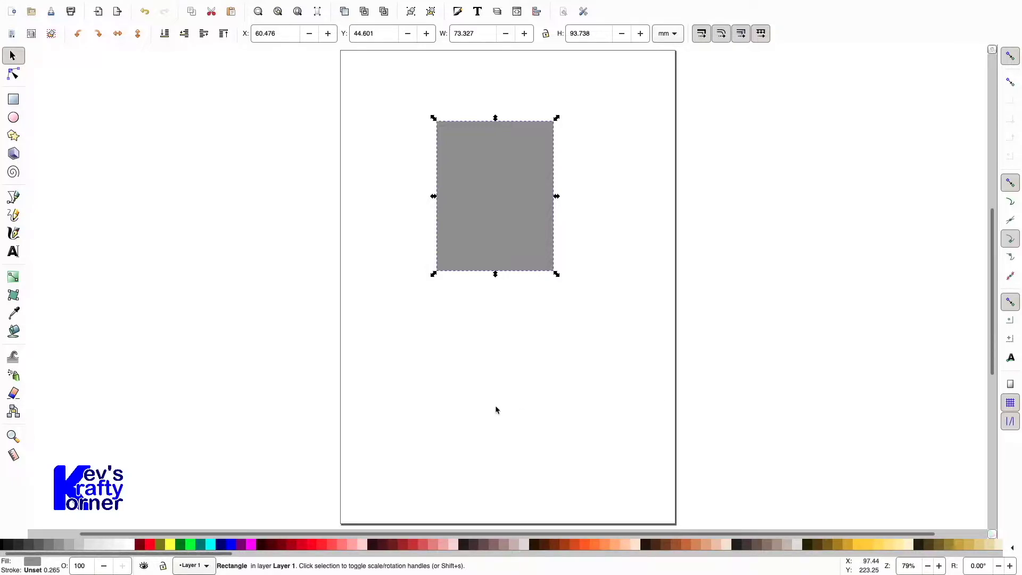
left_click(502, 198)
left_click(502, 197)
Add the text "115mm x 45mm 13mm" above the rectangle as a note of the dimensions
left_click(16, 251)
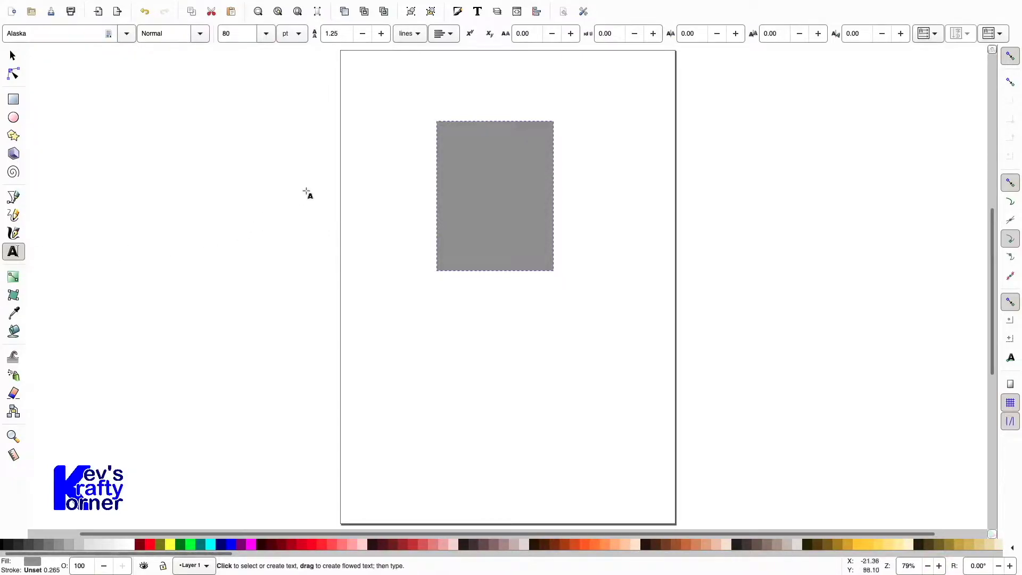
left_click(393, 95)
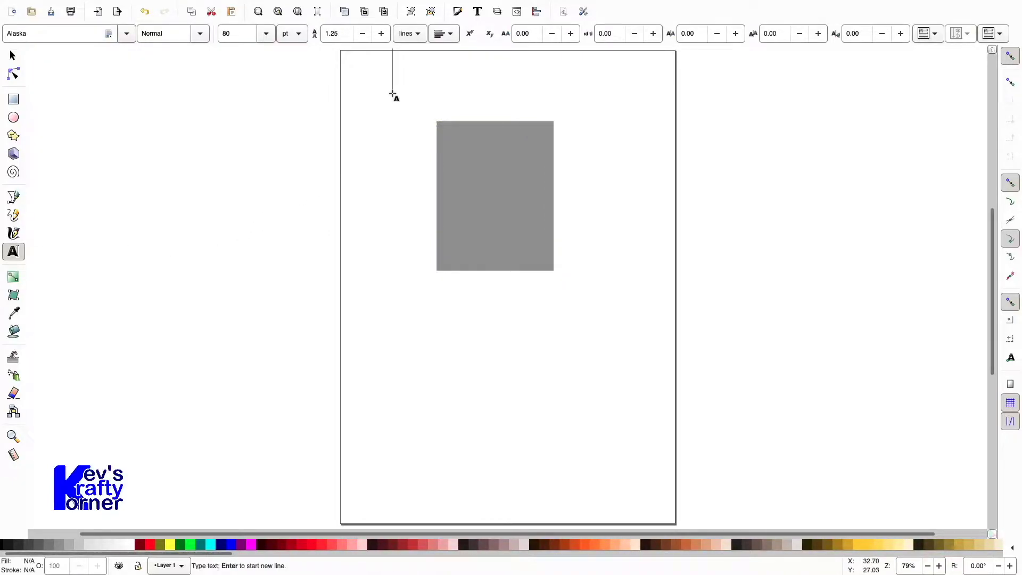
type("115")
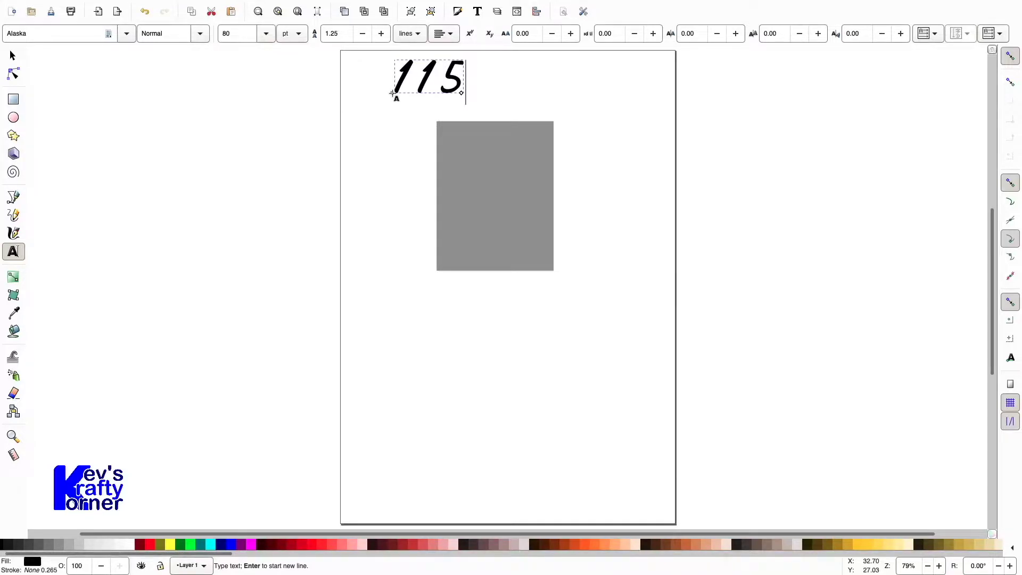
type("mm x ")
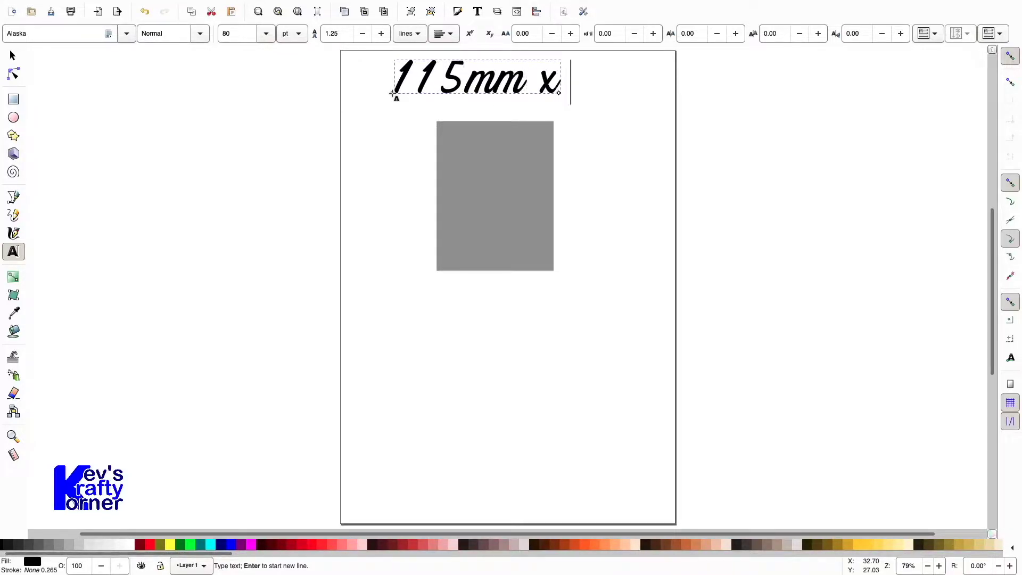
type("45")
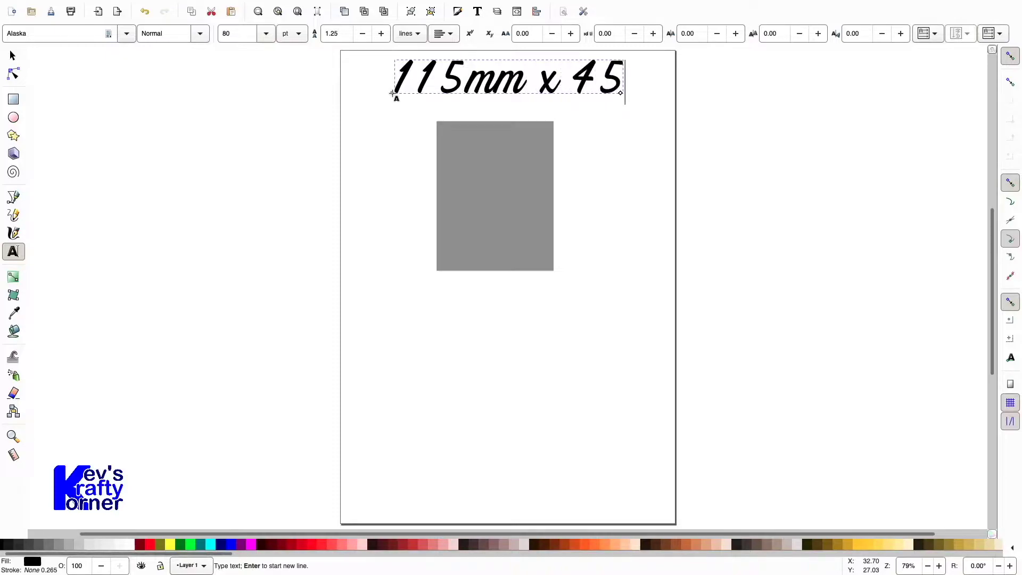
type("mm 13")
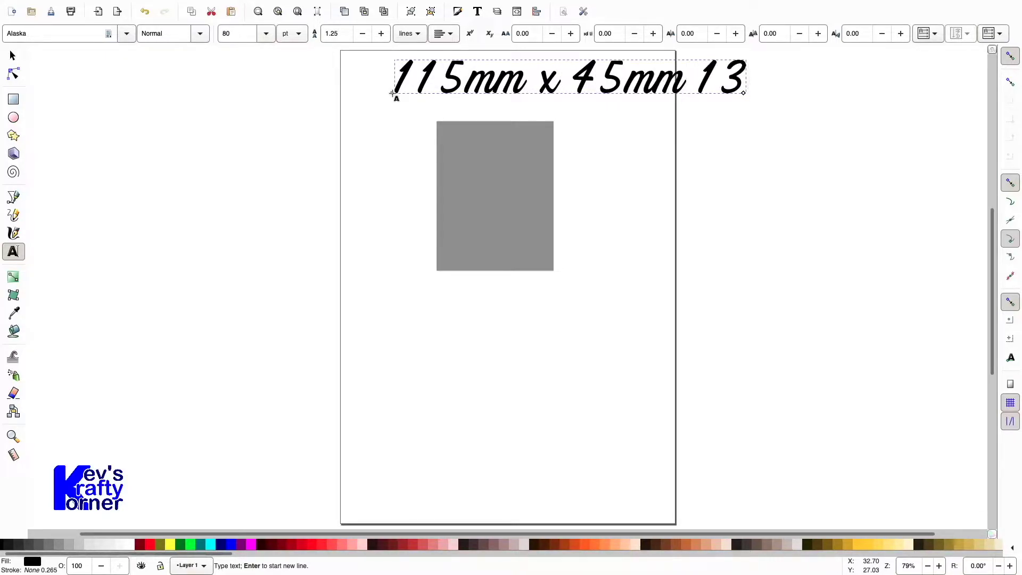
type("mm")
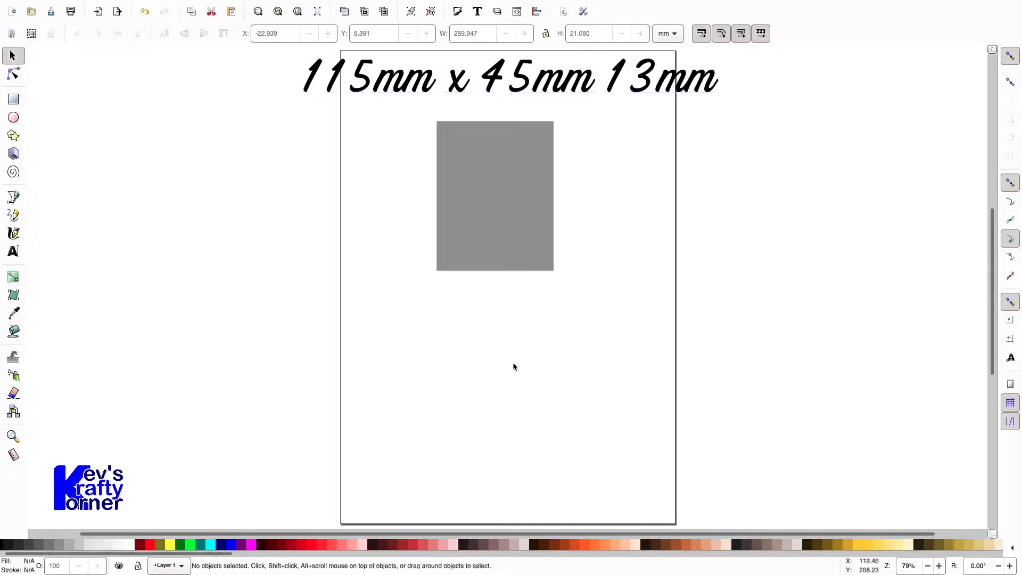
Resize the rectangle to 45 mm wide and 115 mm high and move it towards the middle of the page
left_click(509, 244)
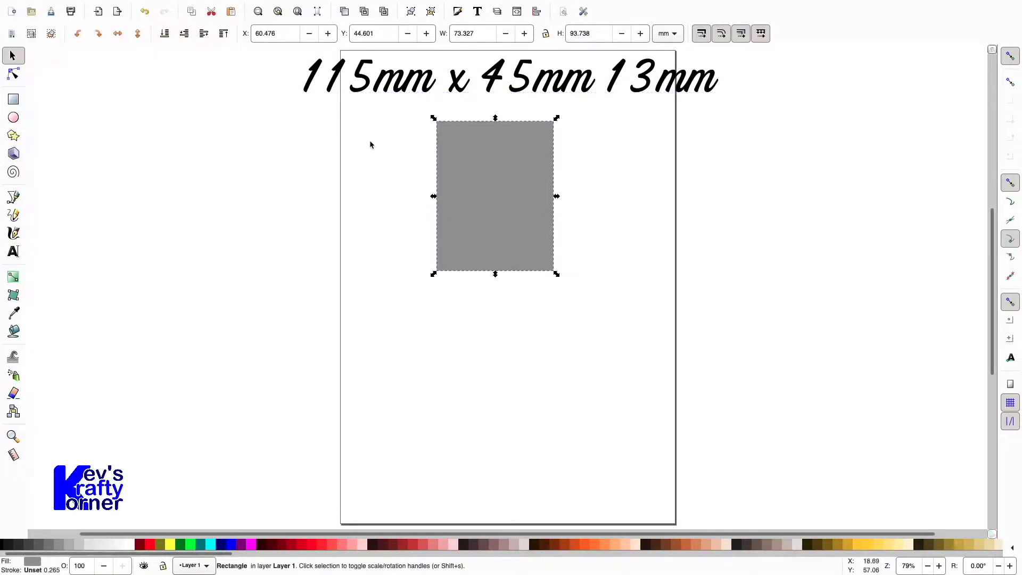
double_click(480, 30)
type("45")
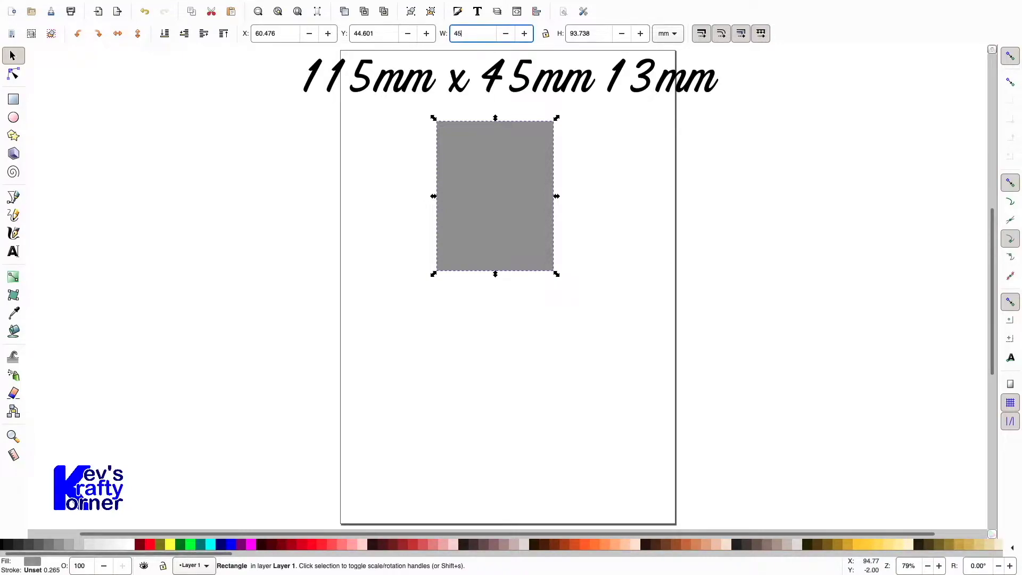
key("Tab")
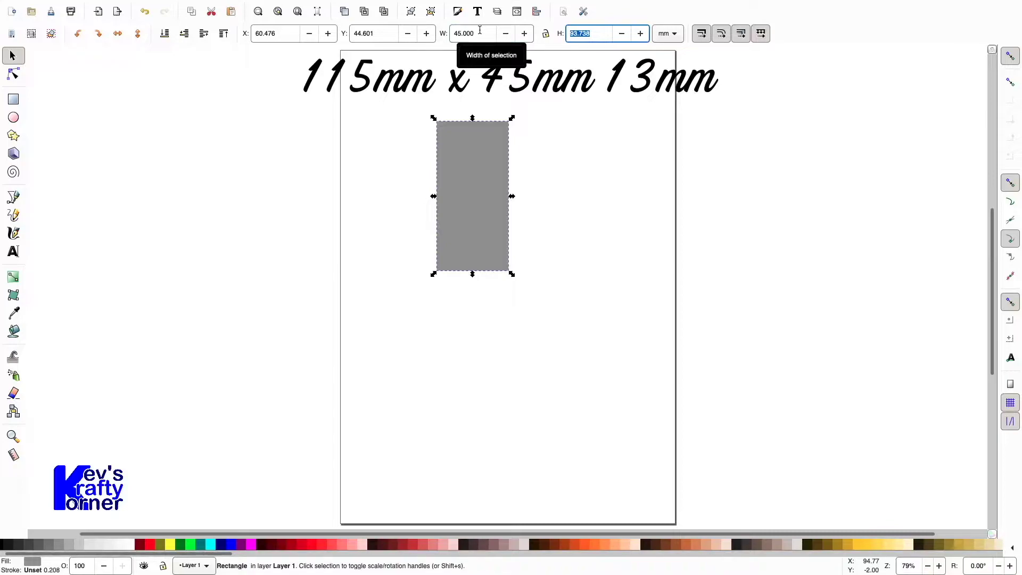
type("115")
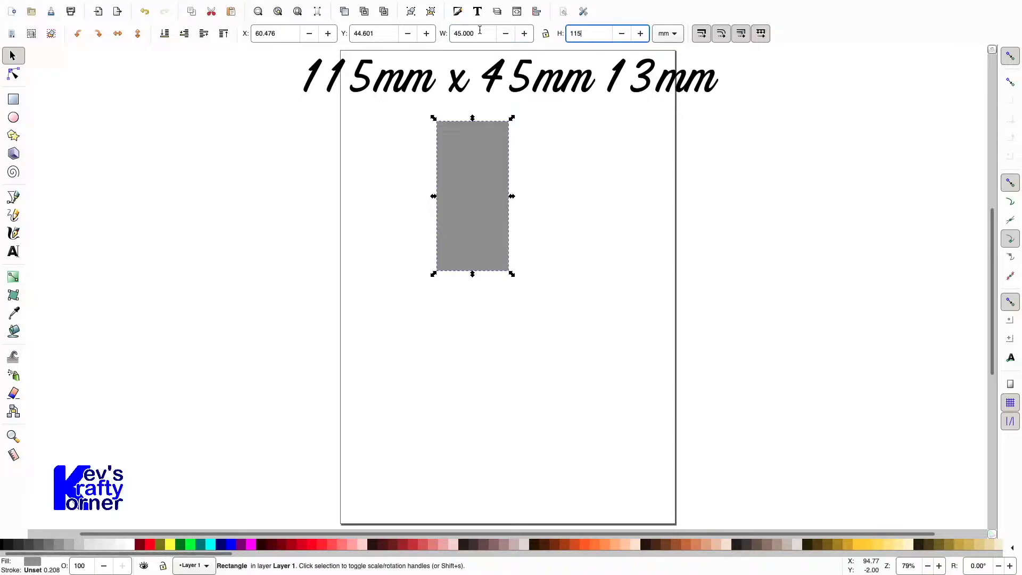
key("Return")
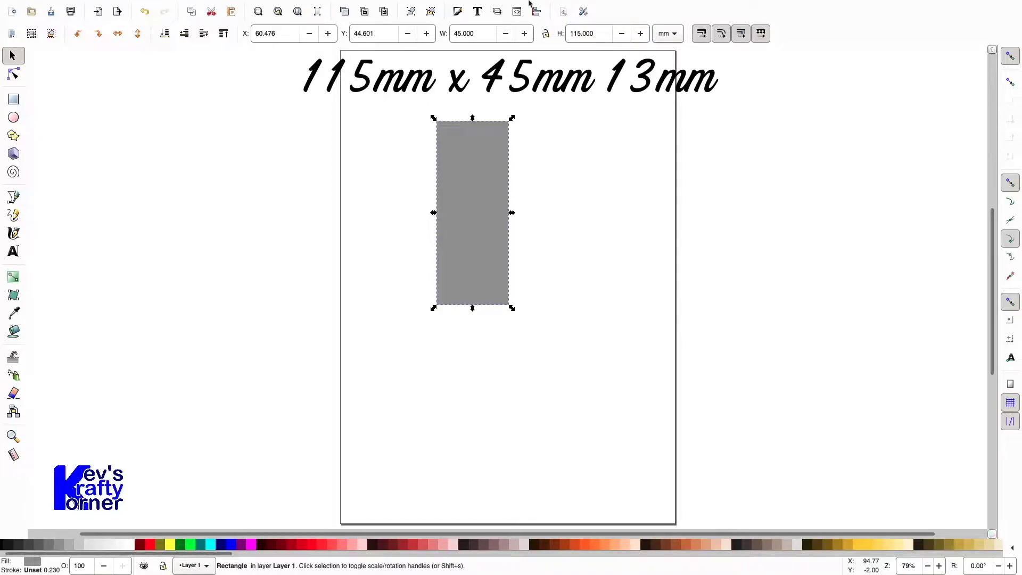
mouse_move(525, 2)
left_click_drag(493, 269, 519, 309)
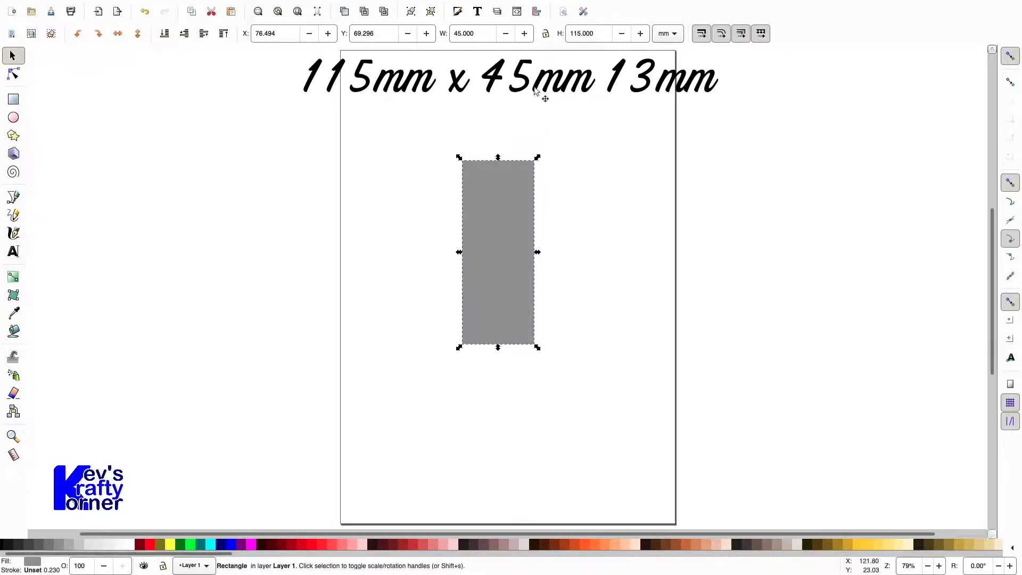
Set the rectangle's width to 71 mm and its height to 141 mm
left_click(479, 33)
double_click(479, 33)
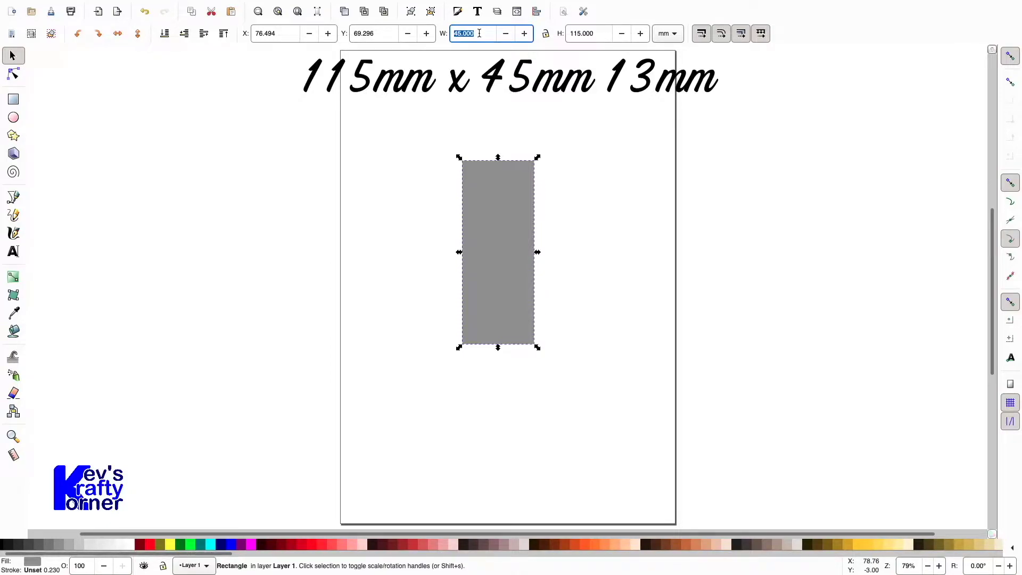
type("71")
key("Tab")
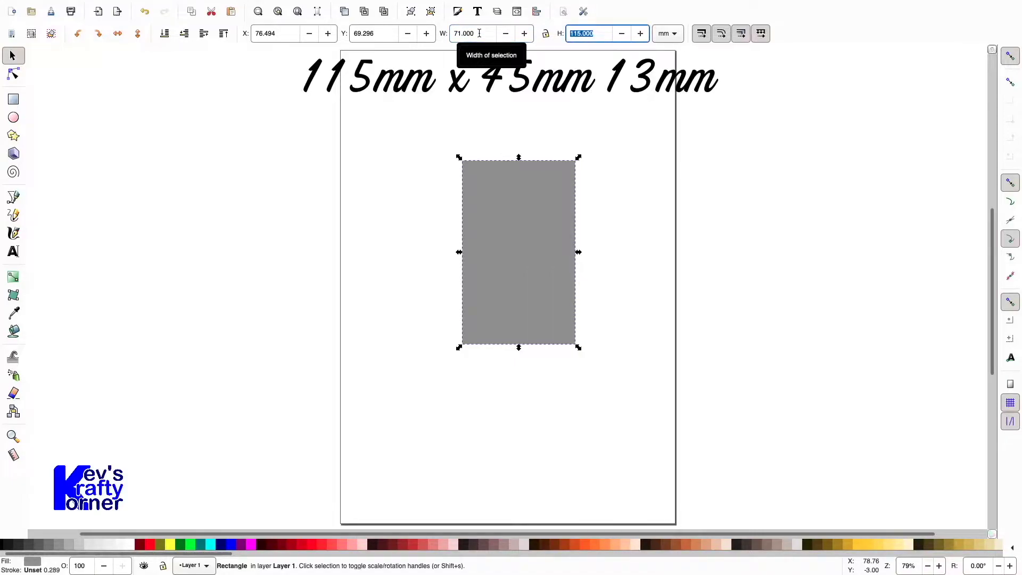
type("141")
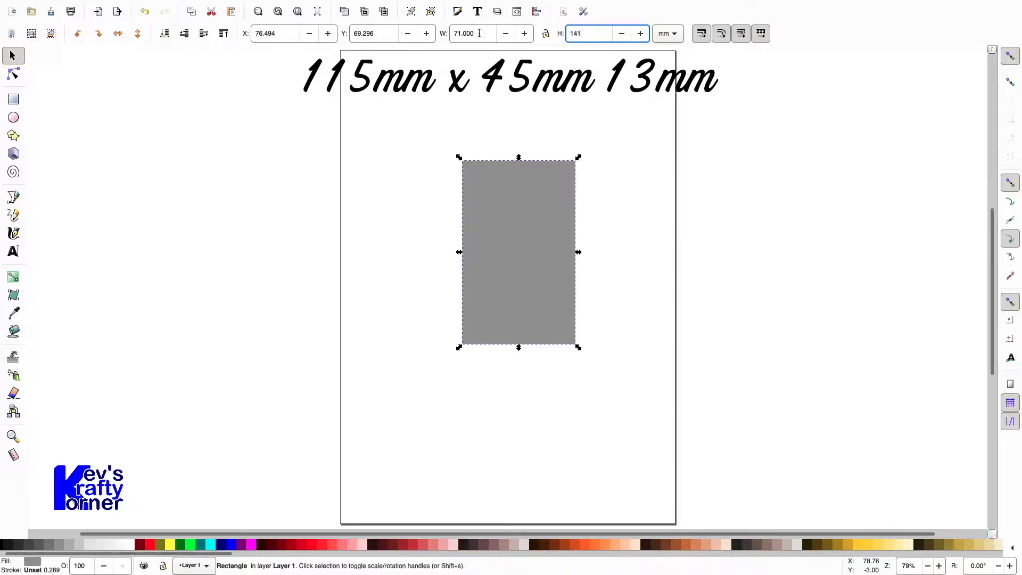
key("Return")
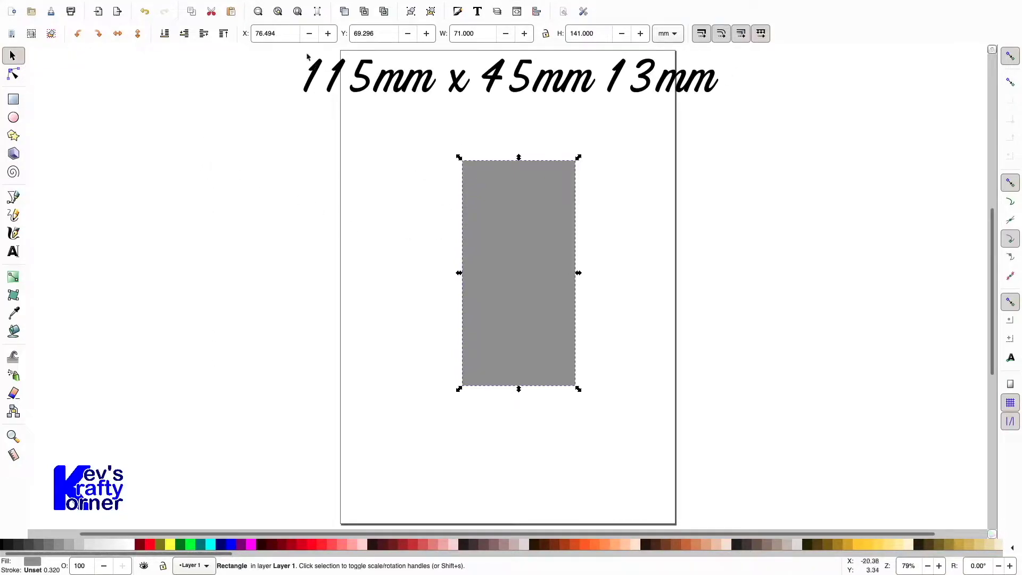
Position the rectangle at the page's upper-left corner by setting X and Y to 0 mm
left_click(289, 32)
left_click_drag(289, 32, 242, 35)
type("0")
key("Tab")
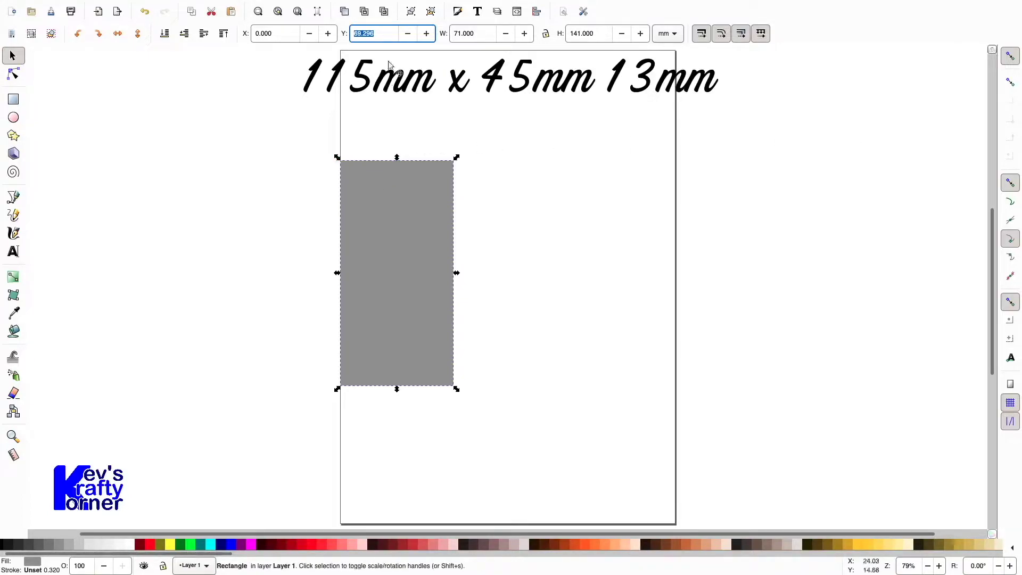
type("0")
key("Return")
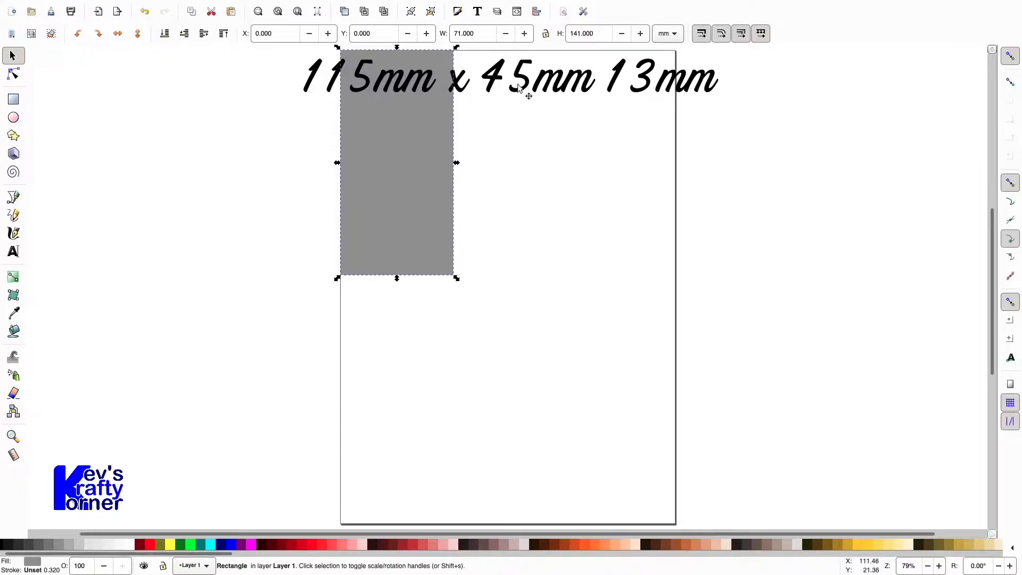
Move the dimension text clear of the rectangle, to the right of it
left_click(560, 89)
left_click_drag(552, 81, 703, 82)
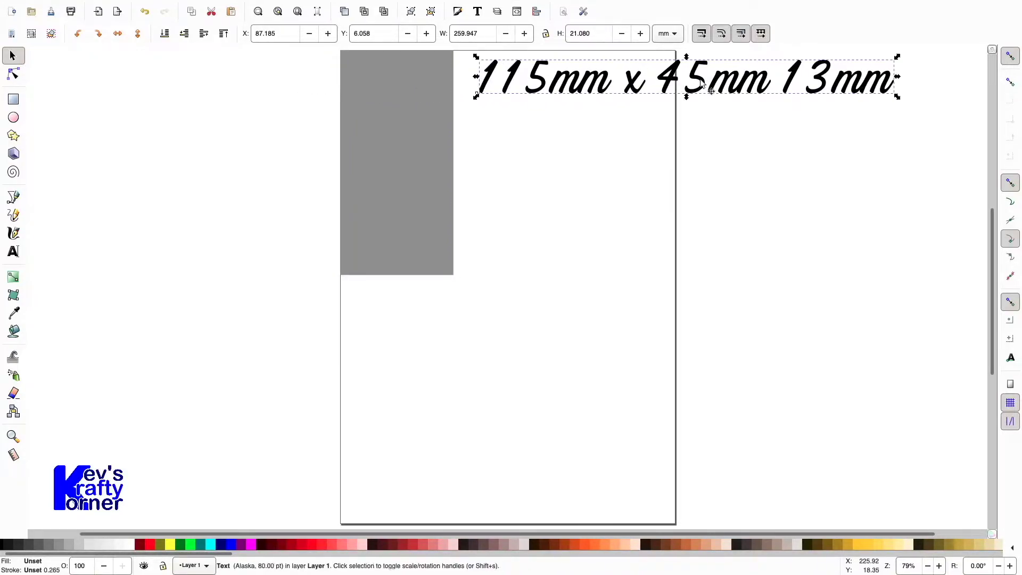
Draw a vertical line about 140 mm long from the rectangle's top edge to its bottom edge, about 11 mm from its left edge
left_click(389, 197)
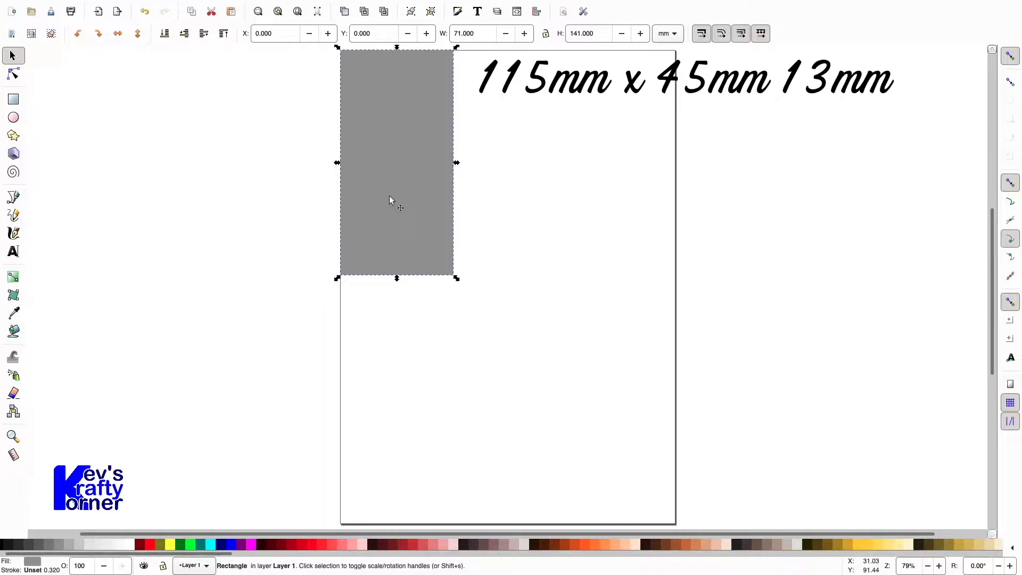
key("3")
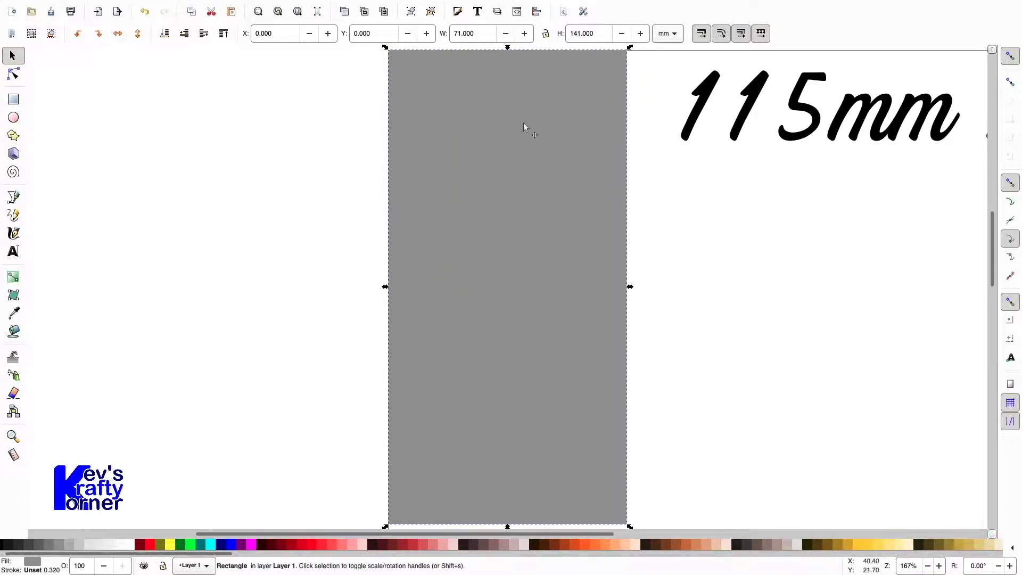
left_click(258, 326)
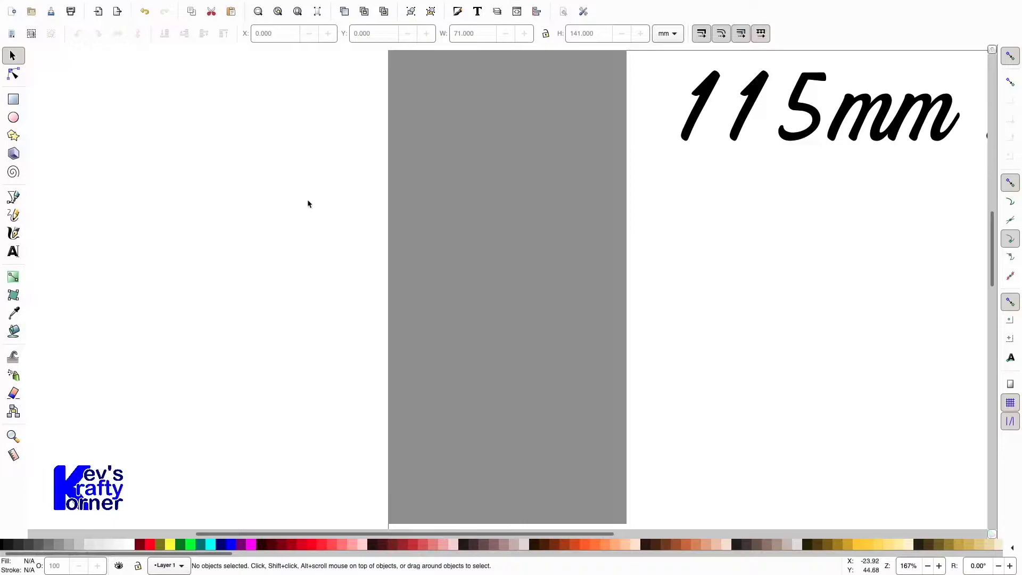
key("b")
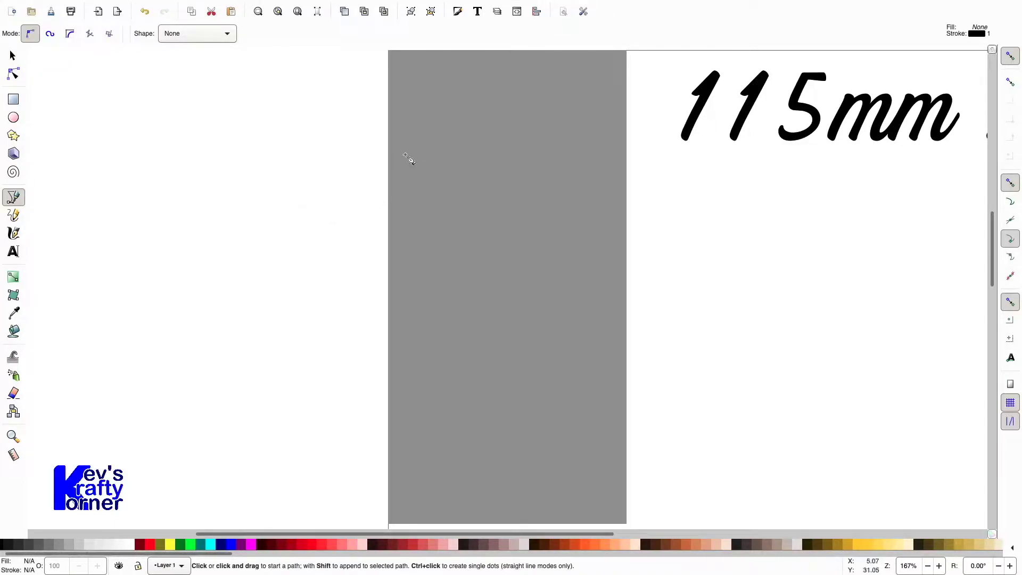
left_click(424, 52)
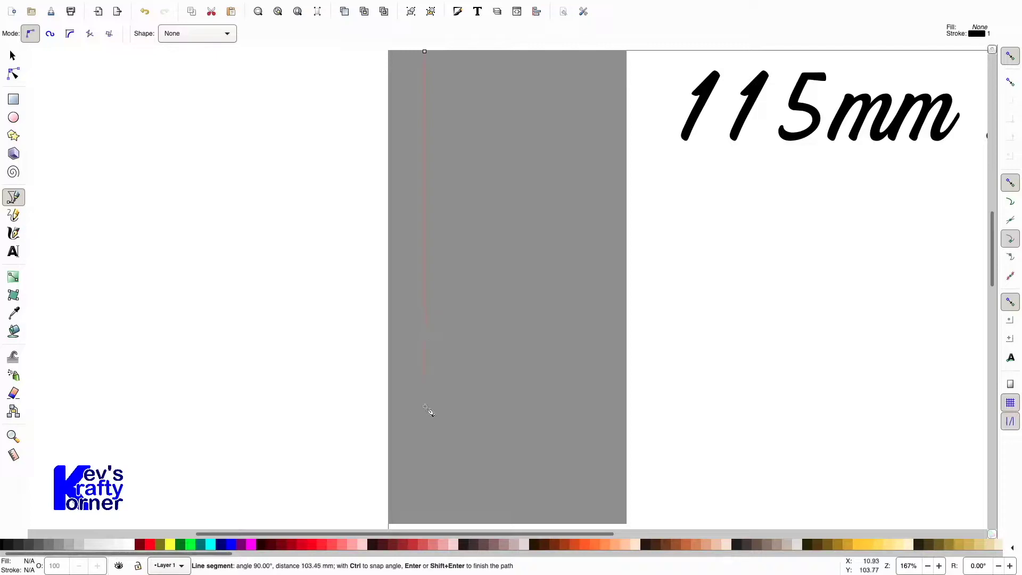
double_click(423, 522, "ctrl")
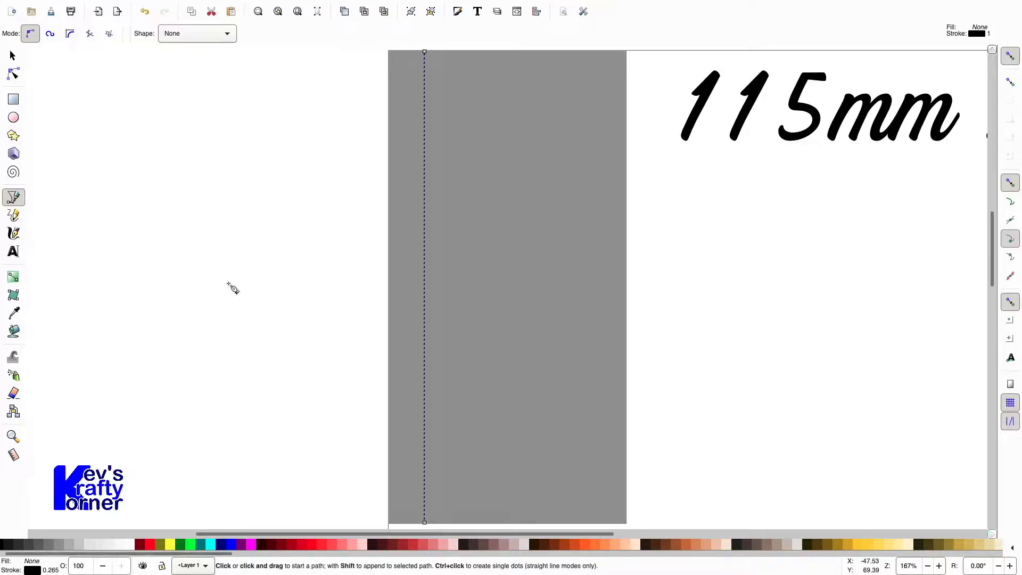
key("s")
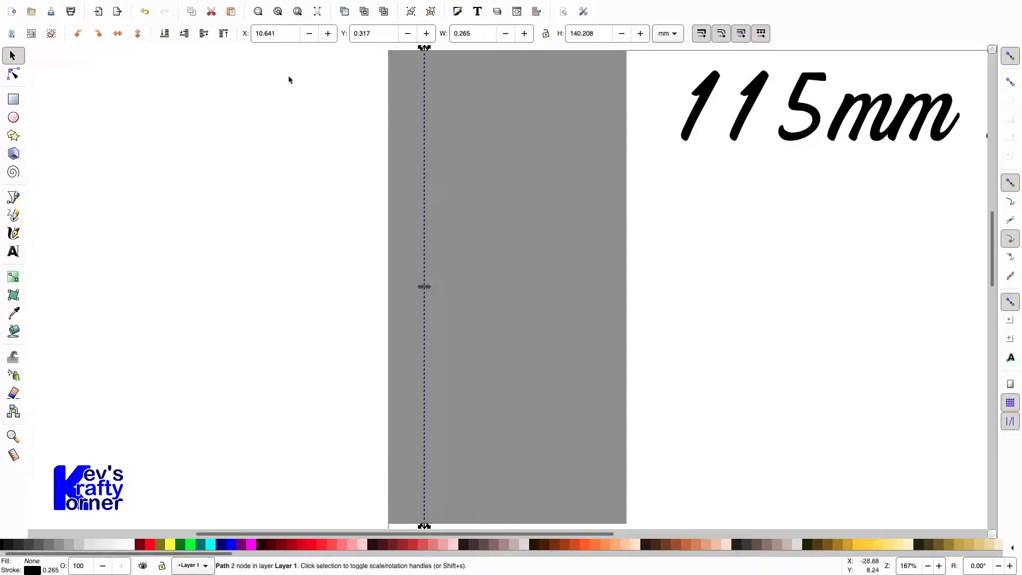
Set the vertical line's position to X 0 mm and Y 13 mm
double_click(285, 34)
type("0")
key("Tab")
type("1")
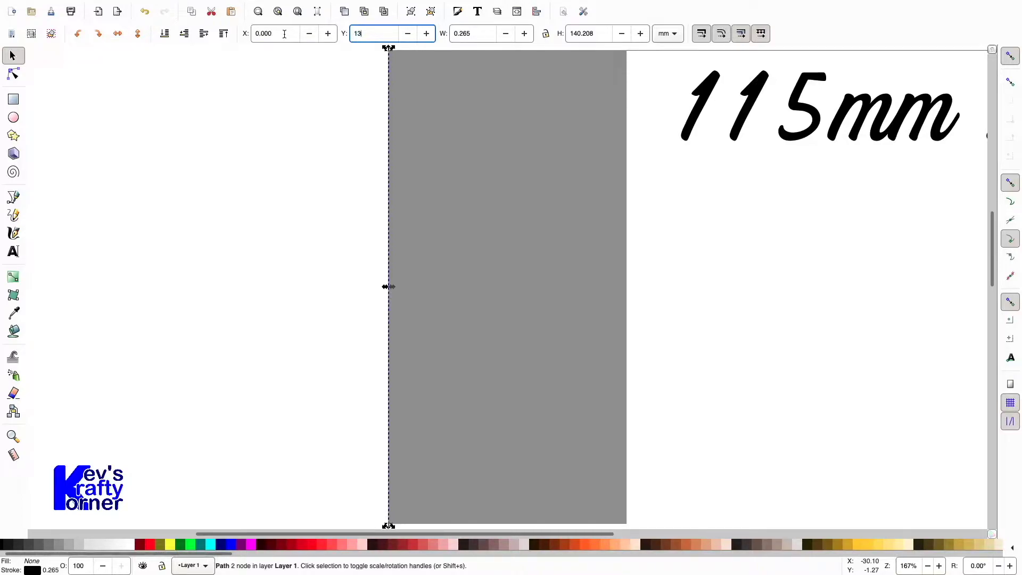
key("Tab")
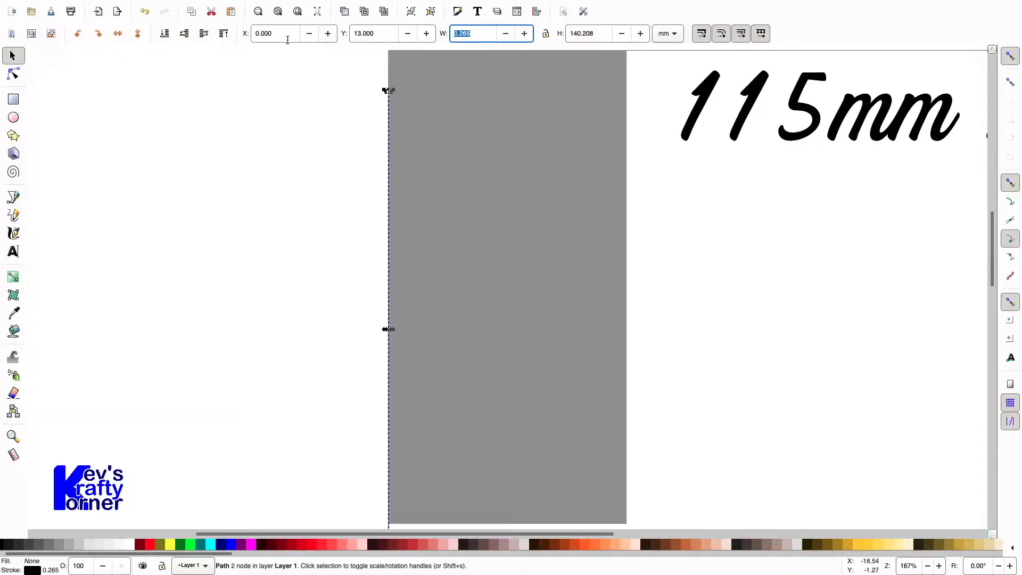
Position the vertical line at X 13 mm and Y 0 mm
left_click(385, 34)
double_click(384, 33)
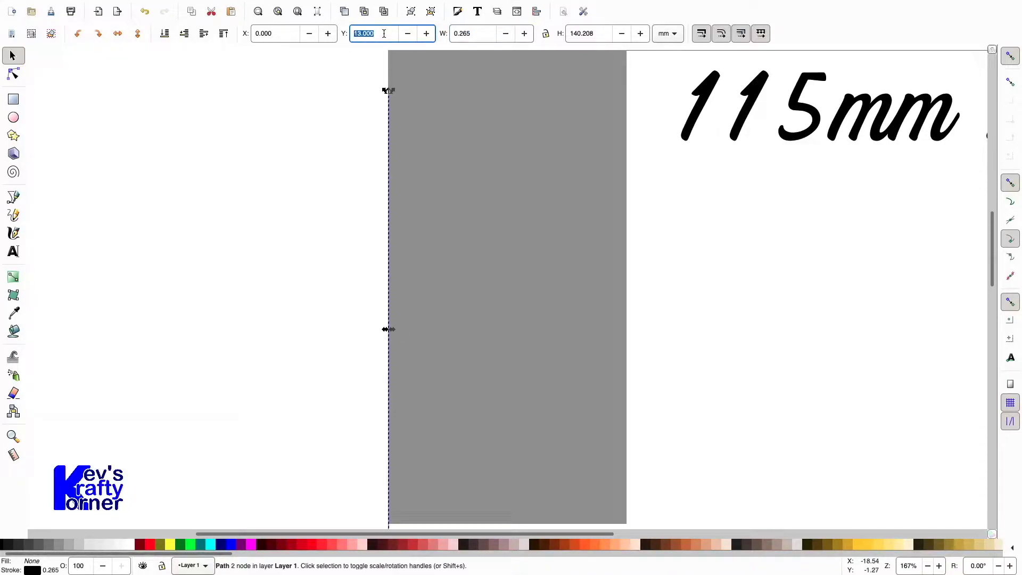
type("0")
key("Return")
left_click(290, 35)
double_click(289, 35)
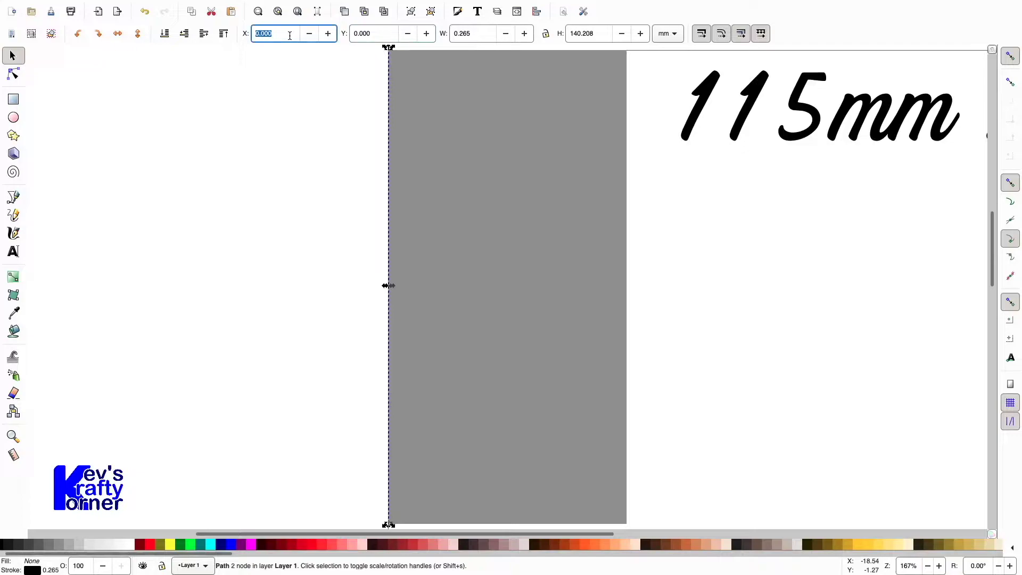
type("13")
key("Return")
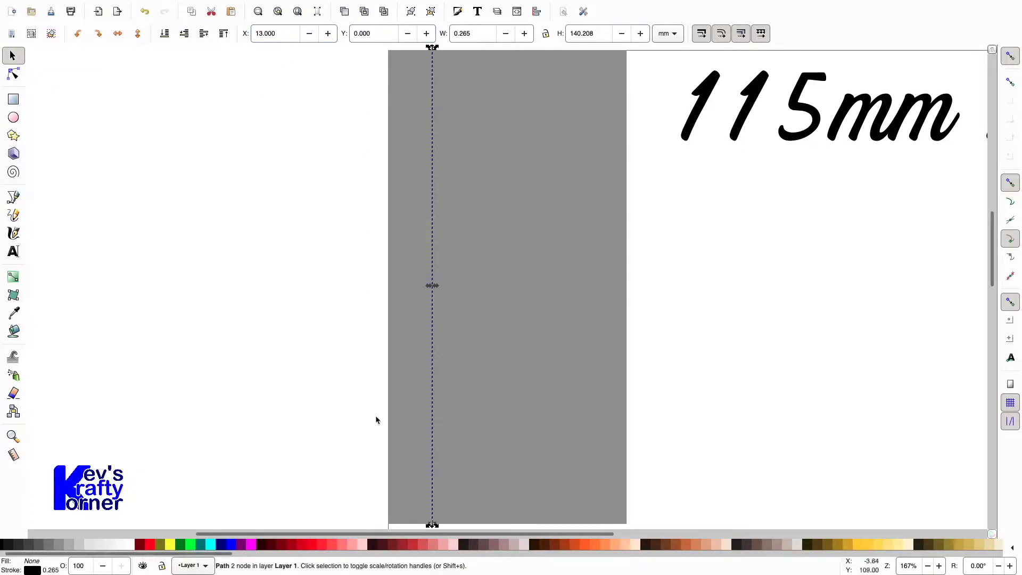
Try to set the vertical line's width to 0.1 mm
left_click(481, 33)
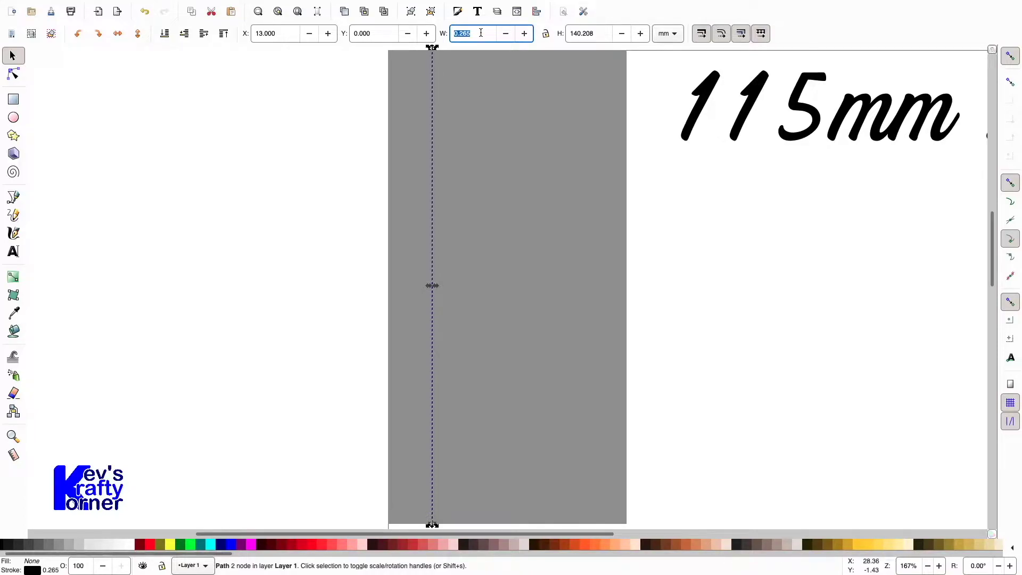
type("0.1")
key("Return")
left_click(480, 33)
type("0.1")
key("Return")
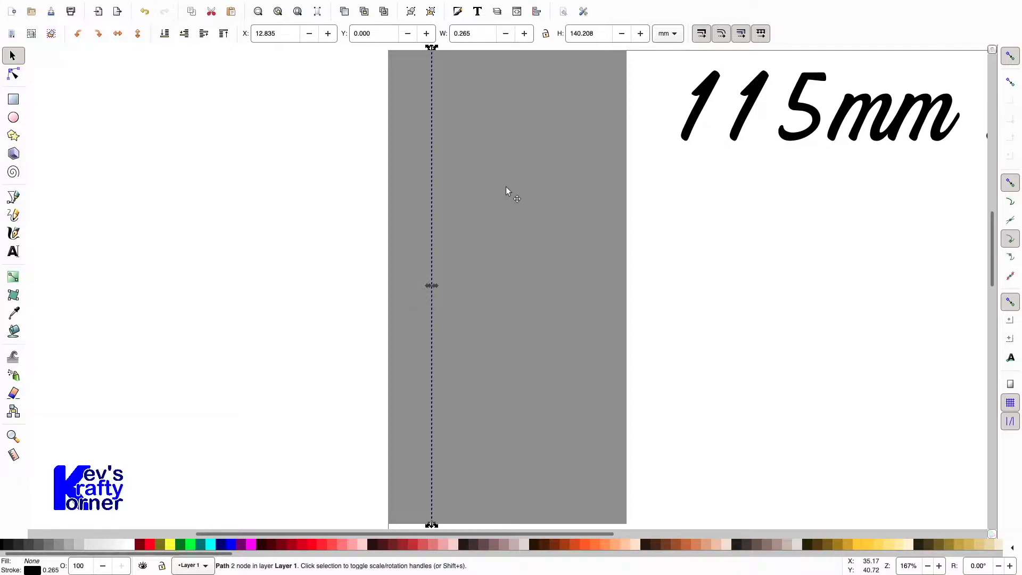
Duplicate the vertical line and shift the copy horizontally towards the rectangle's right edge, to about X 56 mm
key("ctrl+d")
key("Right")
key("Right")
key("Right")
key("Right")
key("Right")
key("Right")
key("Right")
key("Right")
key("Right")
key("Right")
key("Right")
key("Right")
key("Right")
key("Right")
key("Right")
key("Right")
key("Right")
key("Right")
key("Right")
key("Right")
key("Right")
key("Right")
key("Right")
key("Right")
key("Right")
key("Right")
key("Right")
key("Right")
key("Right")
key("Right")
key("Right")
key("Right")
key("Right")
key("Right")
key("Right")
key("Right")
key("Right")
key("Right")
key("Right")
key("Right")
key("Right")
key("Right")
key("Right")
key("Right")
key("Right")
key("Right")
key("Right")
key("Right")
key("Right")
key("Right")
key("Right")
key("Right")
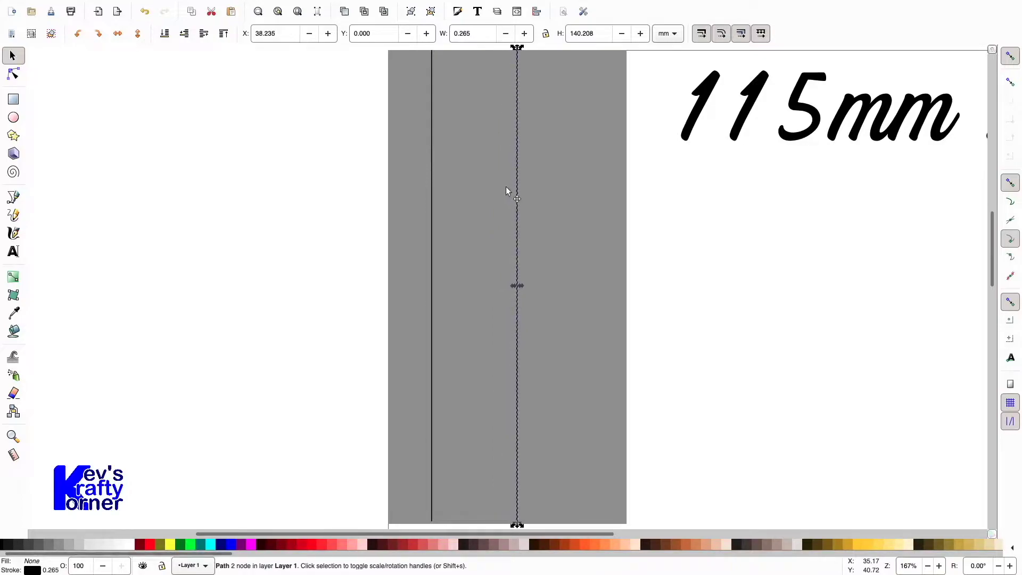
key("Right")
key("Right")
key("Right")
key("Right")
key("Right")
key("Right")
key("Right")
key("Right")
key("Right")
key("Right")
key("Right")
key("Right")
key("Right")
key("Right")
key("Right")
key("Right")
key("Right")
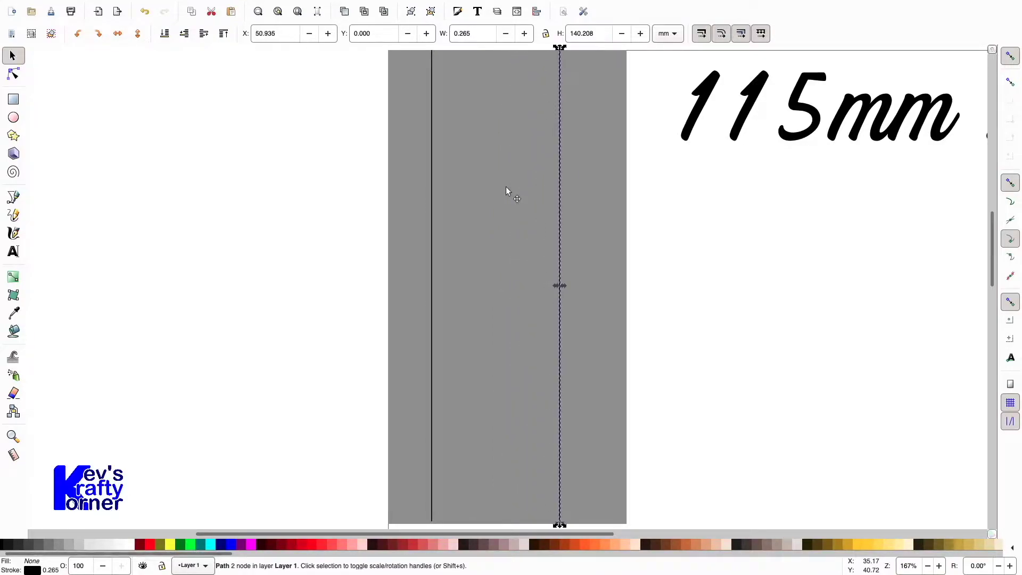
key("Right")
key("Right")
key("Right")
key("Right")
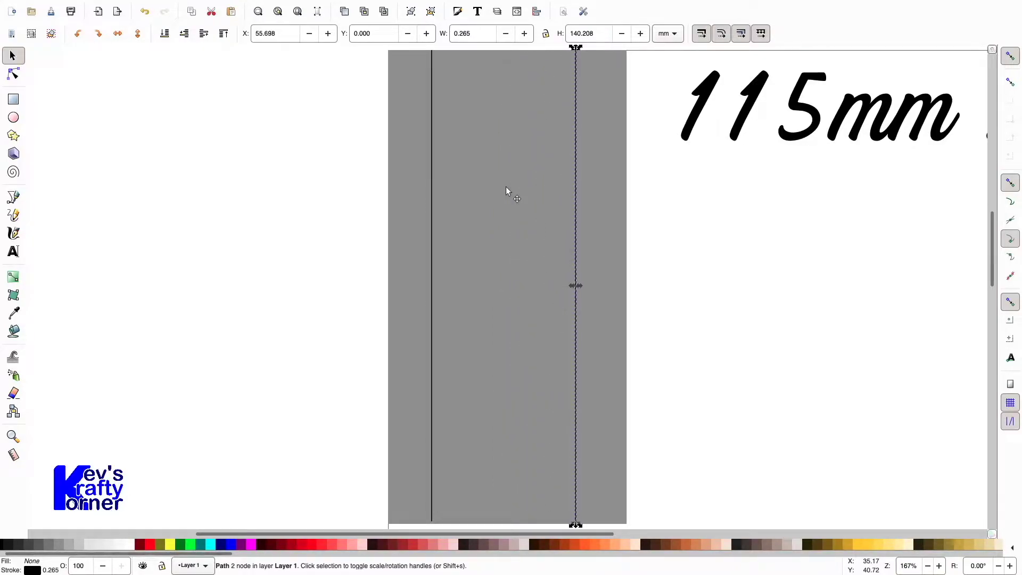
Move the dimension text close to the rectangle's right edge and set its Y position to 0 mm
left_click(803, 113)
left_click_drag(803, 114, 760, 103)
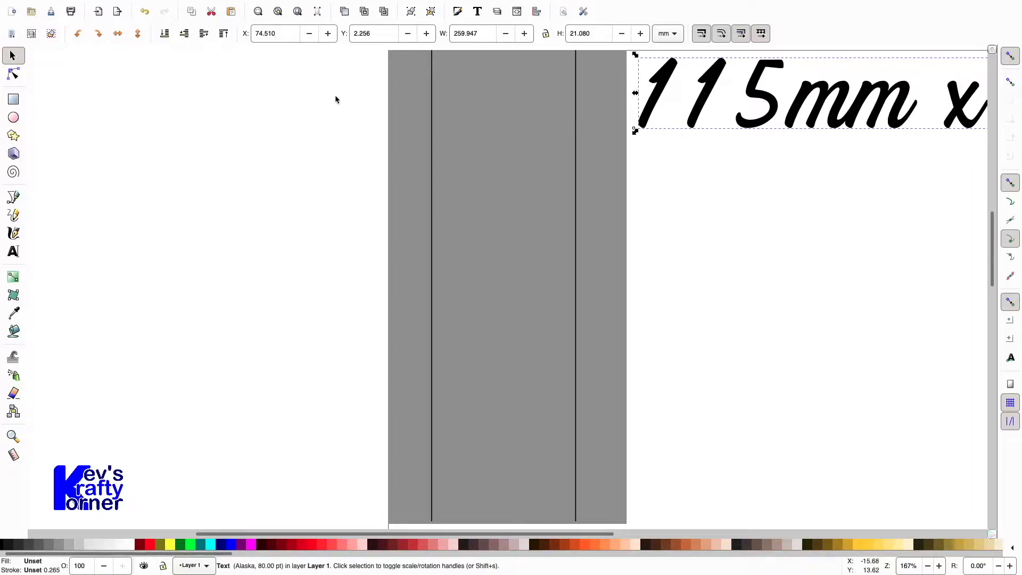
left_click(282, 35)
left_click(378, 34)
type("0")
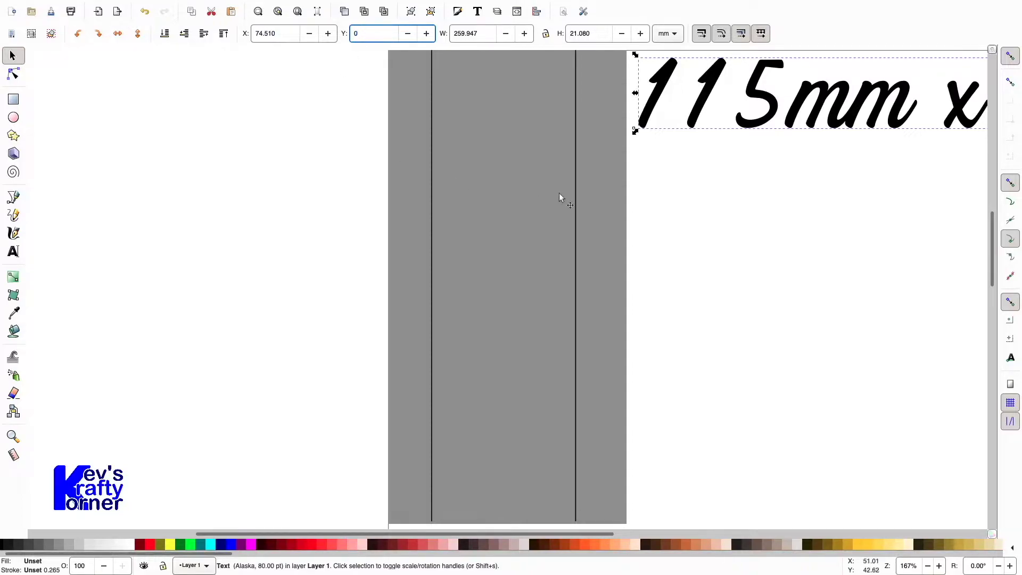
left_click(658, 177)
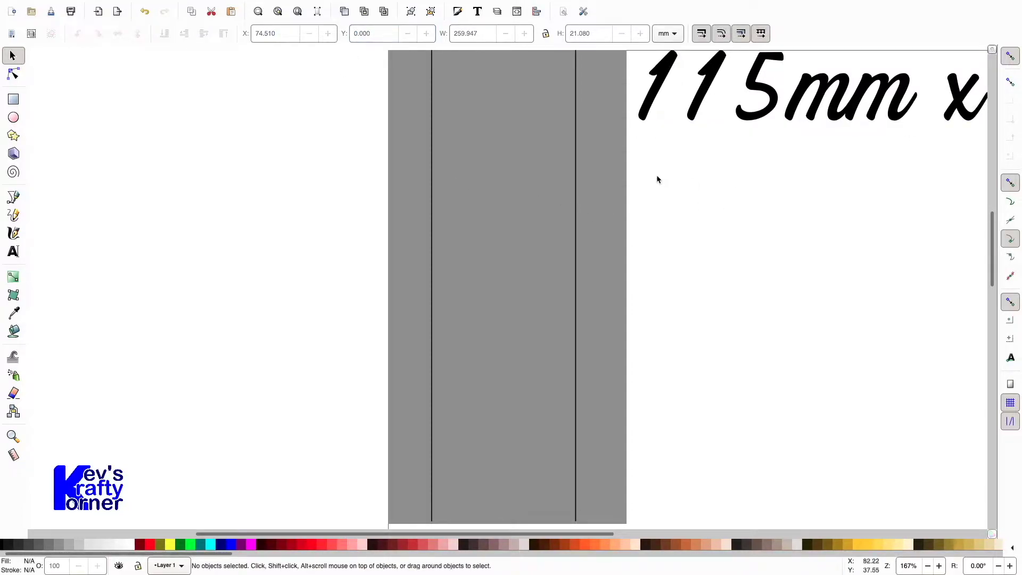
Set the X position of the duplicated vertical line near the rectangle's right edge to 58 mm
left_click(575, 181)
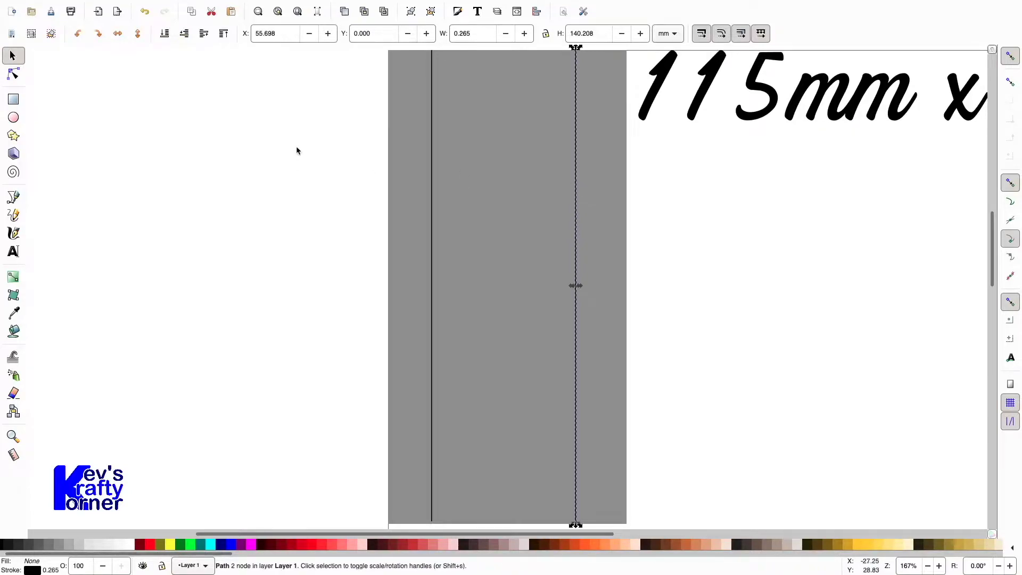
triple_click(288, 33)
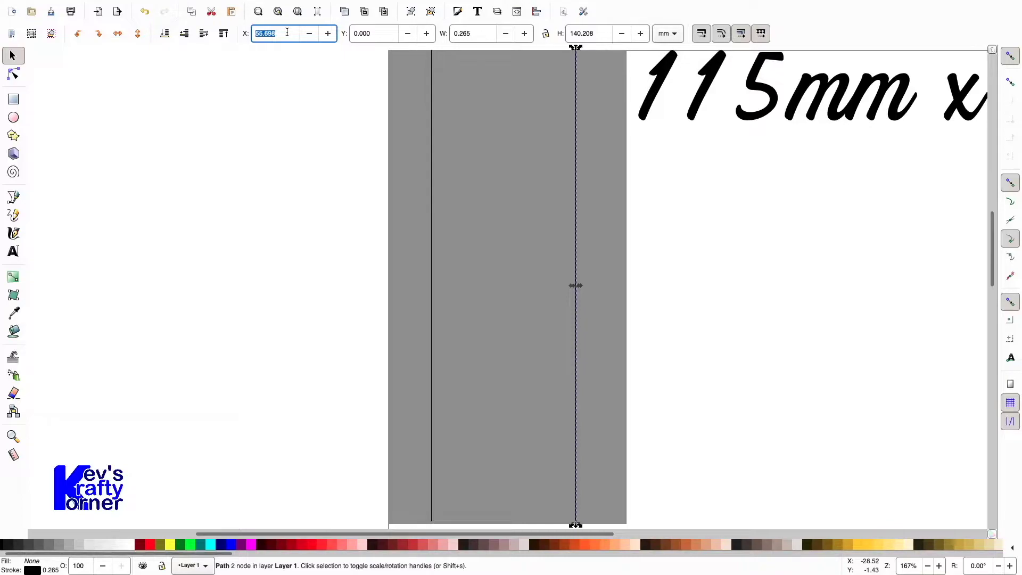
type("58")
key("Return")
left_click(425, 173)
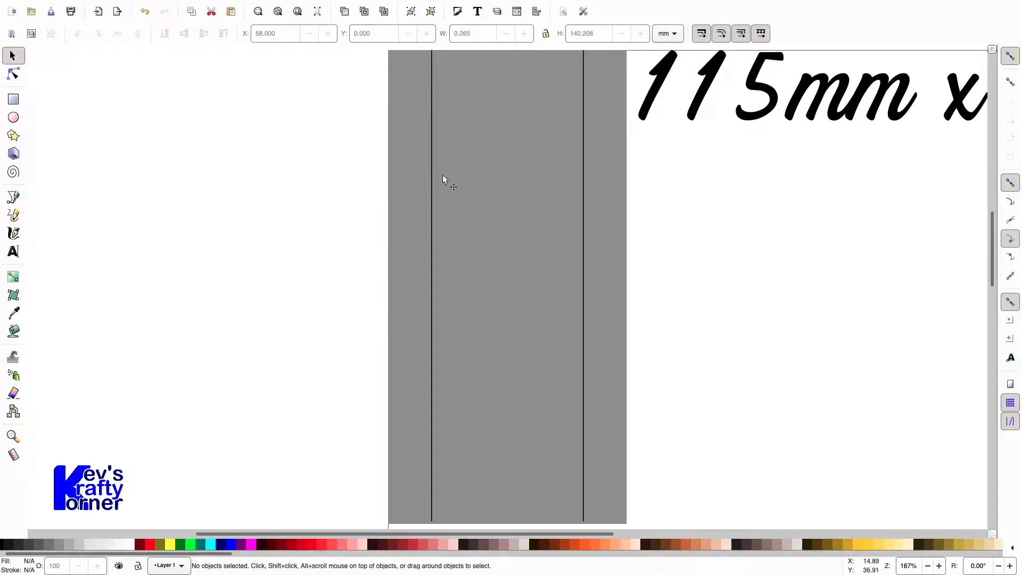
Set the height of both vertical lines to 141 mm to match the rectangle
left_click(478, 178)
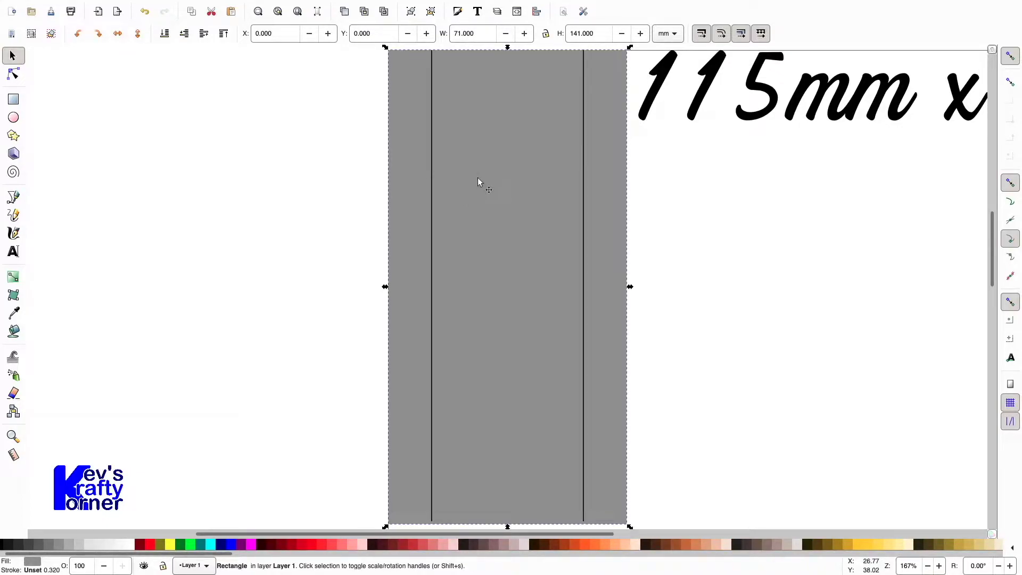
left_click(432, 181)
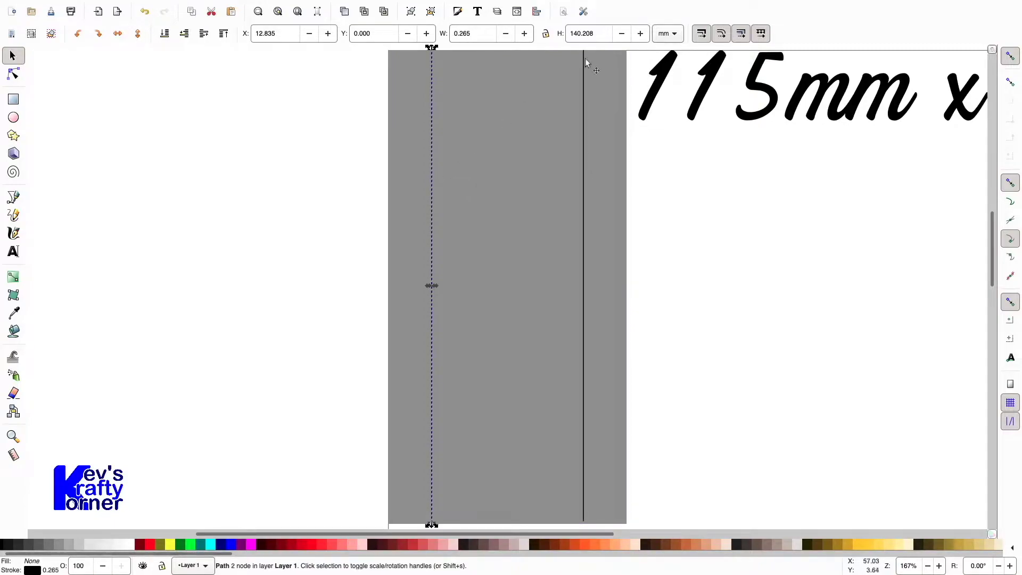
double_click(602, 34)
type("1")
key("Return")
left_click(584, 97)
triple_click(607, 28)
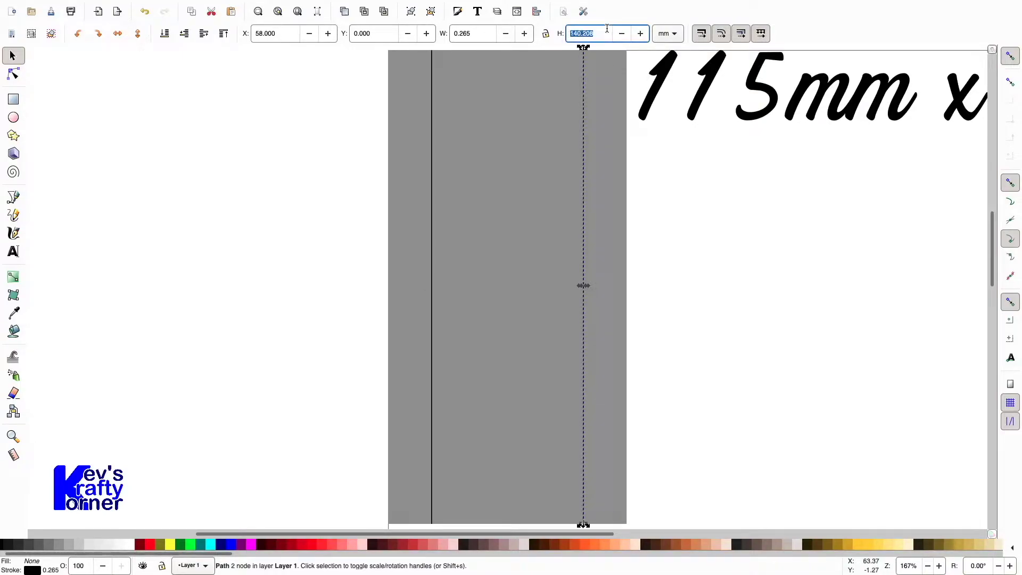
type("141")
key("Return")
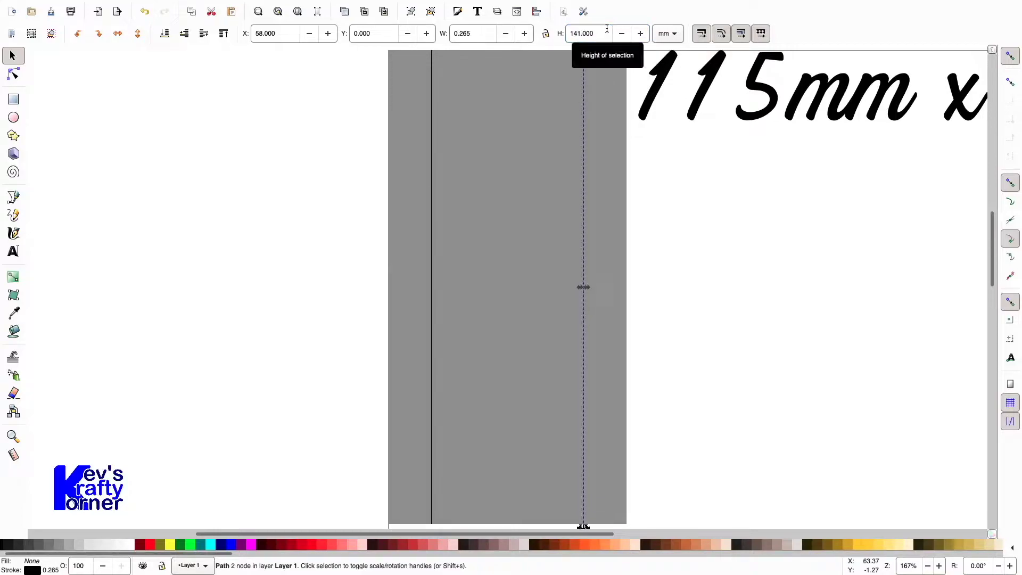
Draw a horizontal line about 71 mm long across the rectangle, about 11 mm below its top edge
left_click(682, 201)
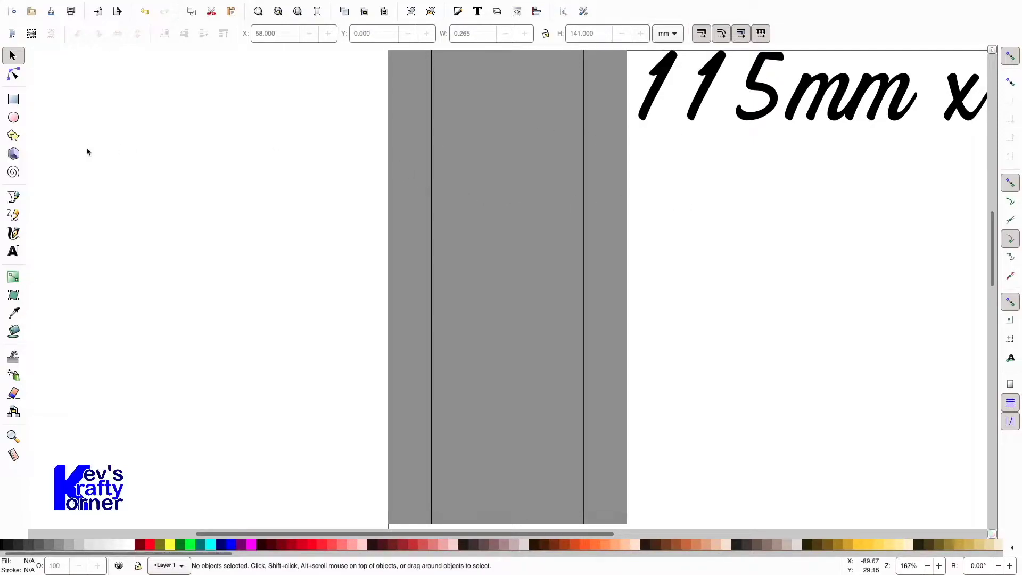
key("b")
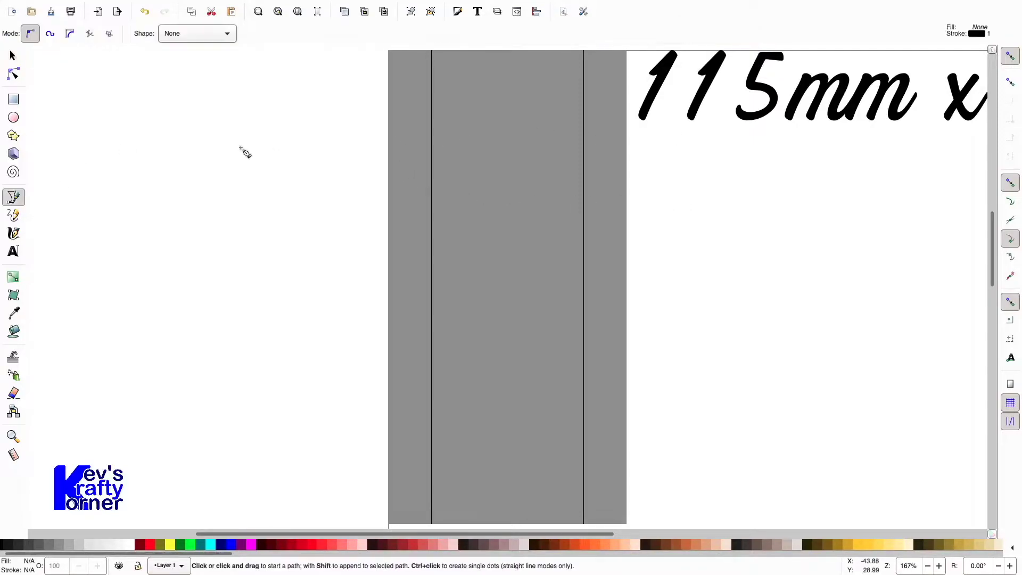
left_click(388, 88)
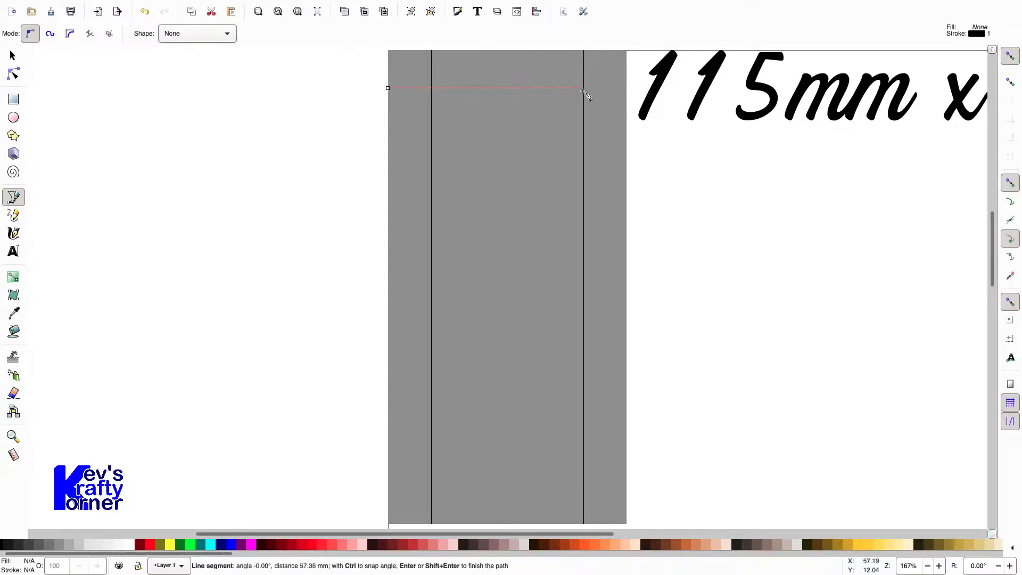
left_click(626, 89)
key("Return")
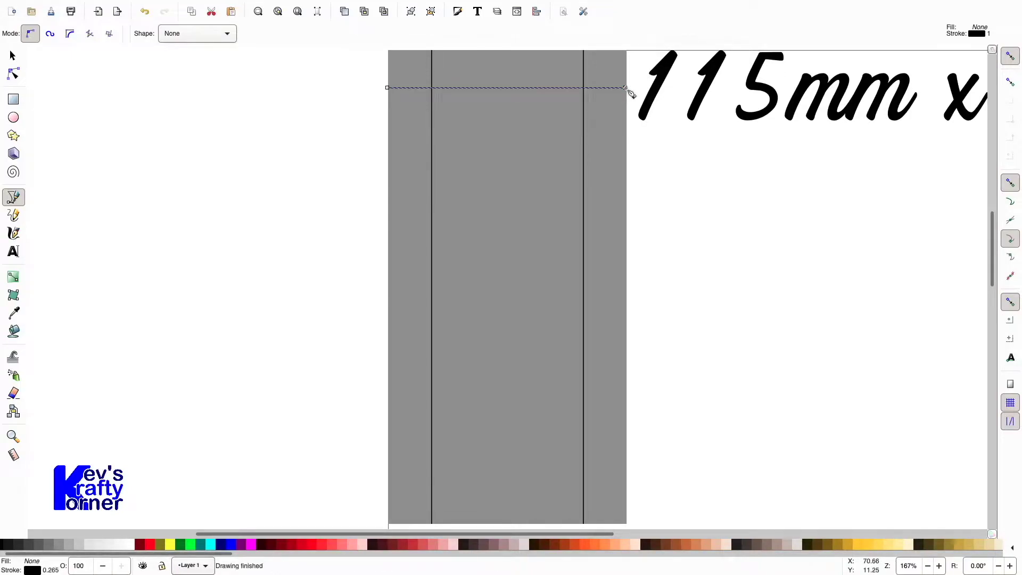
left_click(13, 55)
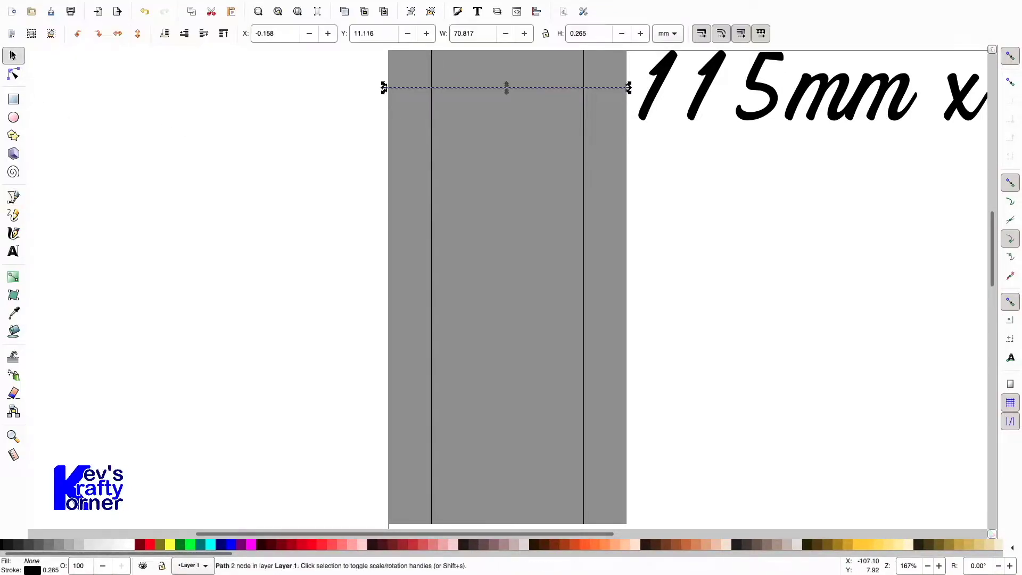
Position the horizontal line at X 0 mm and Y 13 mm
triple_click(281, 35)
type("0")
key("Tab")
type("13")
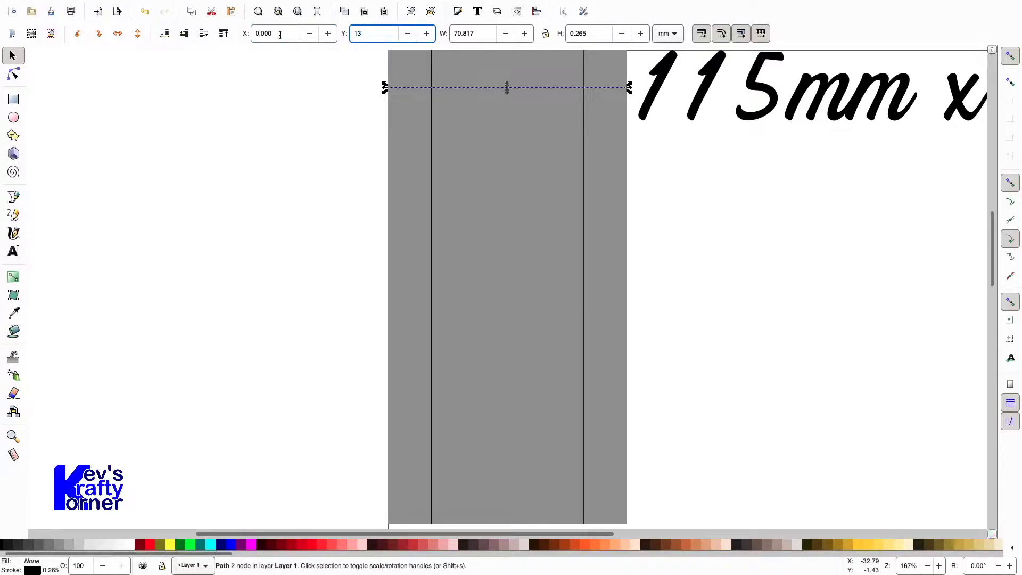
key("Tab")
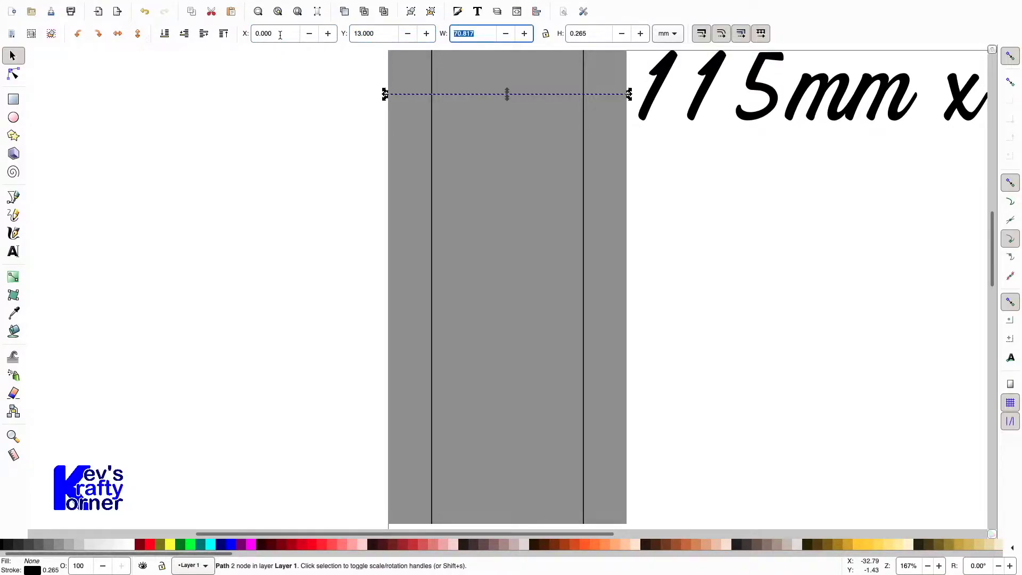
Set the width of the horizontal line across the rectangle's upper part to 71 mm
type("71")
key("Return")
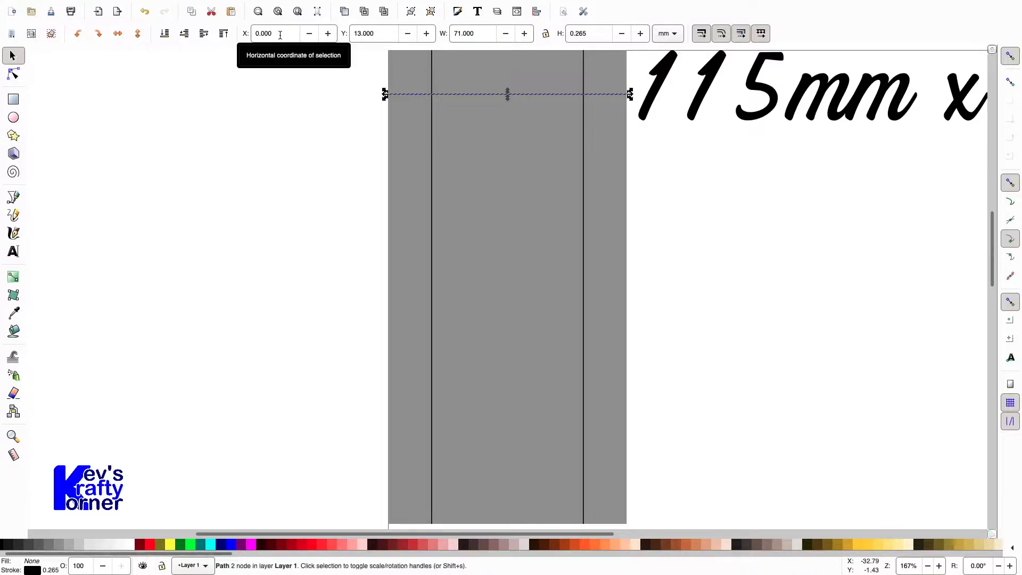
Duplicate the horizontal line and move the copy straight down near the rectangle's lower edge, to about Y 129 mm
key("ctrl+d")
key("Down")
key("Down")
key("Down")
key("Down")
key("Down")
key("Down")
key("Down")
key("Down")
key("Down")
key("Down")
key("Down")
key("Down")
key("Down")
key("Down")
key("Down")
key("Down")
key("Down")
key("Down")
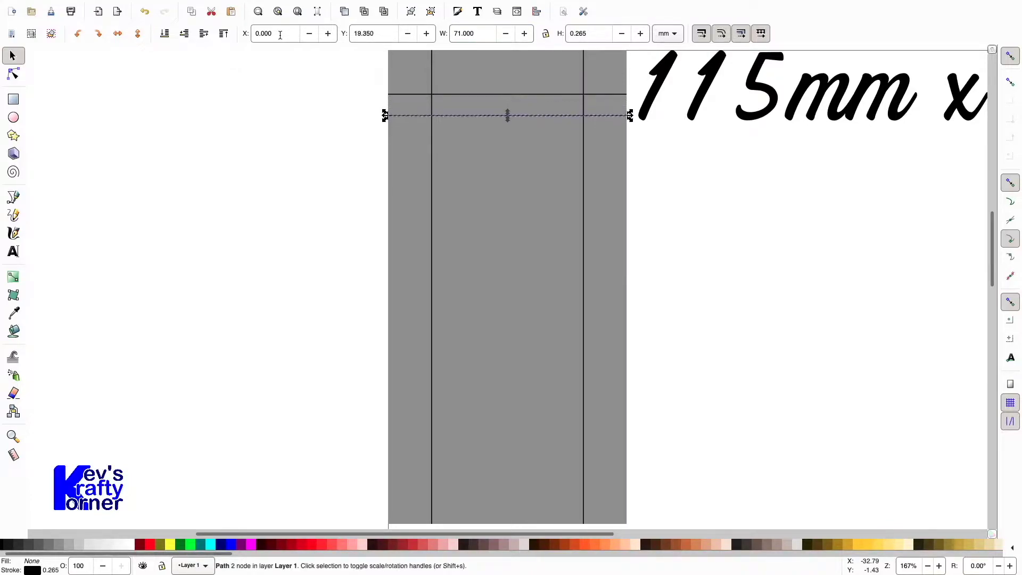
key("Down")
key("Down")
key("Down")
key("Down")
key("Down")
key("Down")
key("Down")
key("Down")
key("Down")
key("Down")
key("Down")
key("Down")
key("Down")
key("Down")
key("Down")
key("Down")
key("Down")
key("Down")
key("shift+Down")
key("shift+Down")
key("shift+Down")
key("shift+Down")
key("shift+Down")
key("shift+Down")
key("shift+Down")
key("shift+Down")
key("shift+Down")
key("shift+Down")
key("shift+Down")
key("shift+Down")
key("shift+Down")
key("shift+Down")
key("shift+Down")
key("shift+Down")
key("shift+Down")
key("Down")
key("Down")
key("Down")
key("Down")
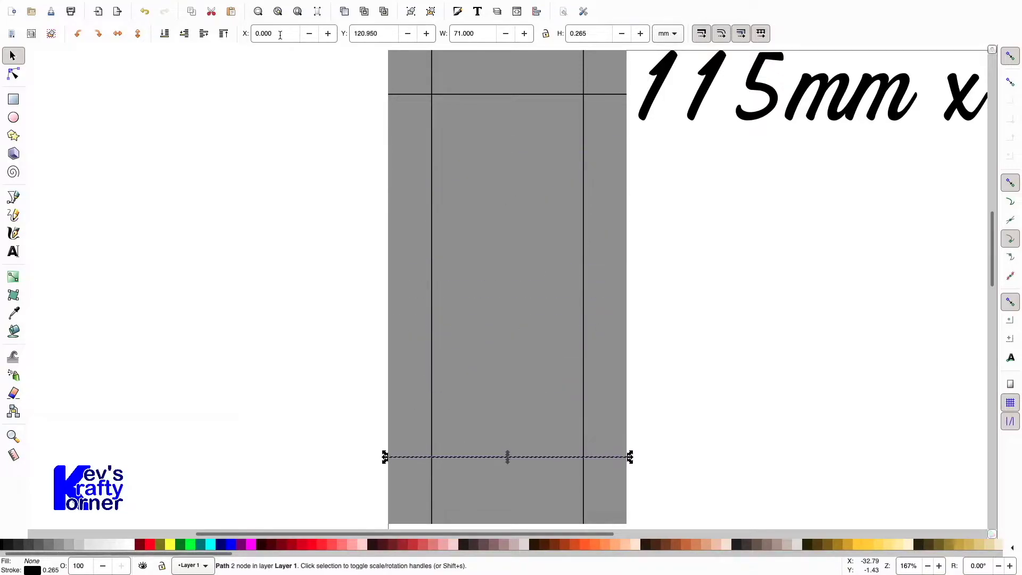
key("Down")
key("Down")
key("Down")
key("Down")
key("Down")
key("Down")
key("Down")
key("Down")
key("Down")
key("Down")
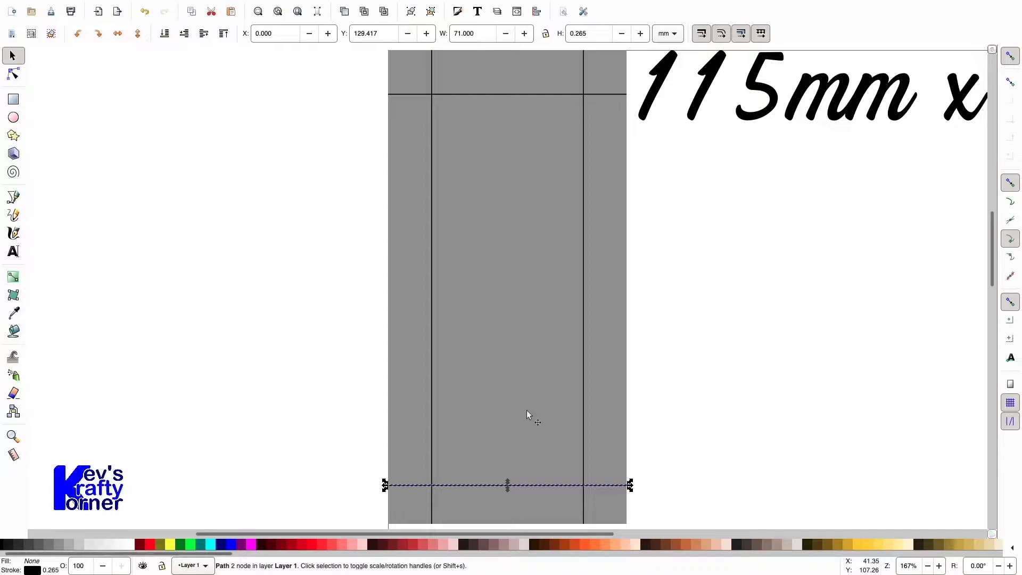
Set the Y position of the duplicated horizontal line to 131 mm and deselect it
triple_click(380, 33)
type("131")
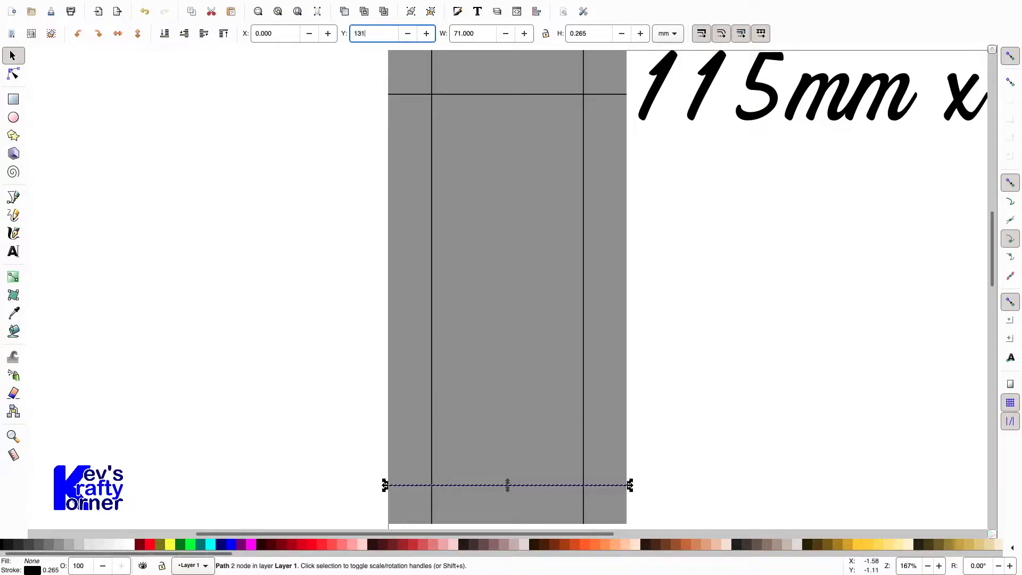
key("Return")
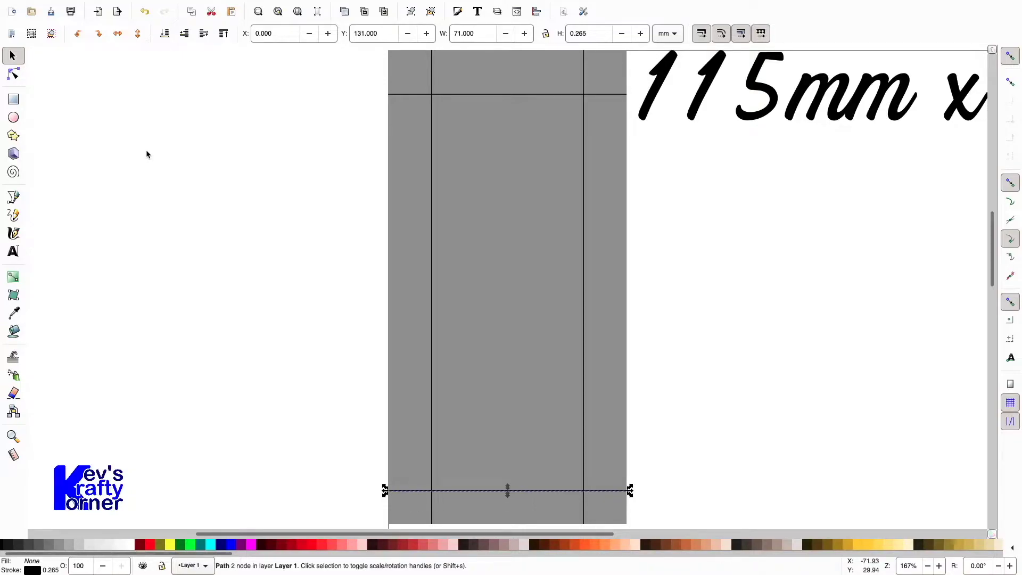
left_click(243, 242)
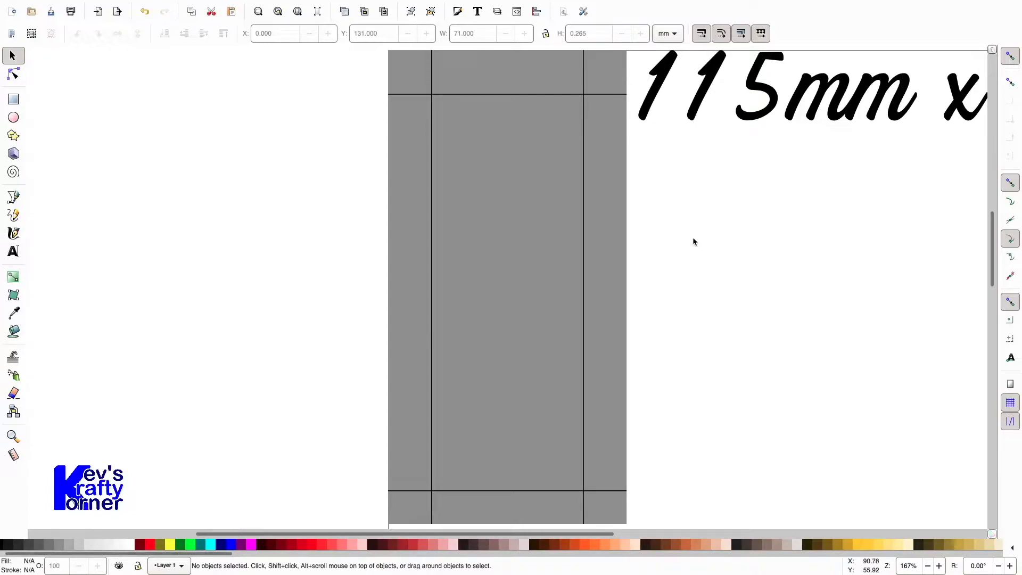
Delete the "115mm x 45mm 13mm" text beside the rectangle
key("4")
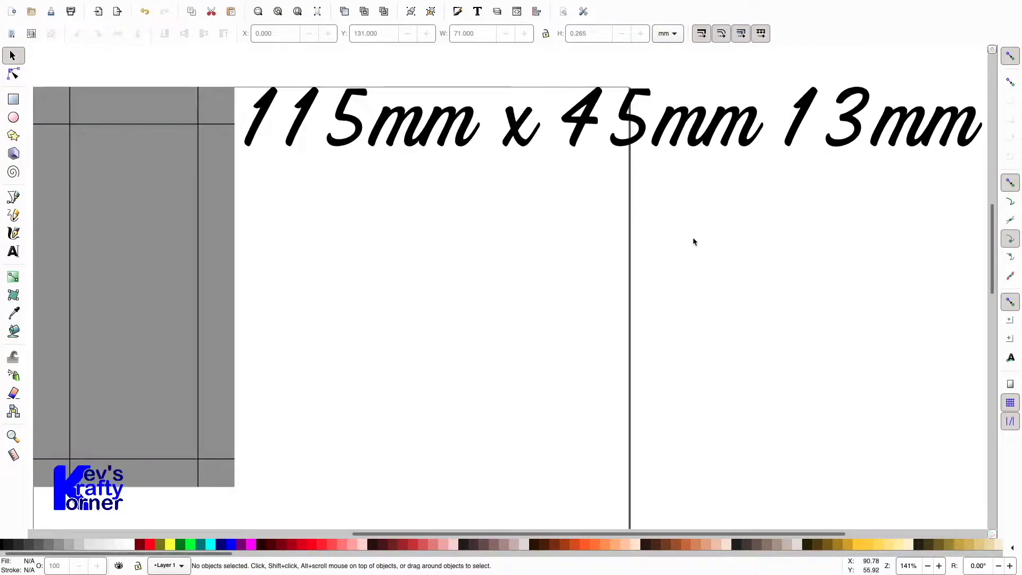
left_click(713, 141)
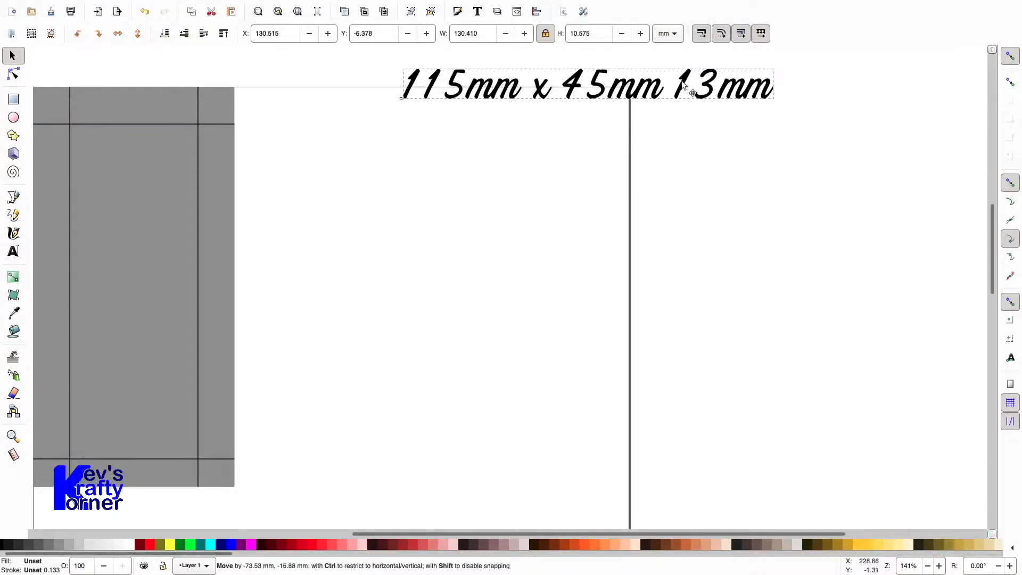
left_click_drag(684, 88, 684, 85)
key("Delete")
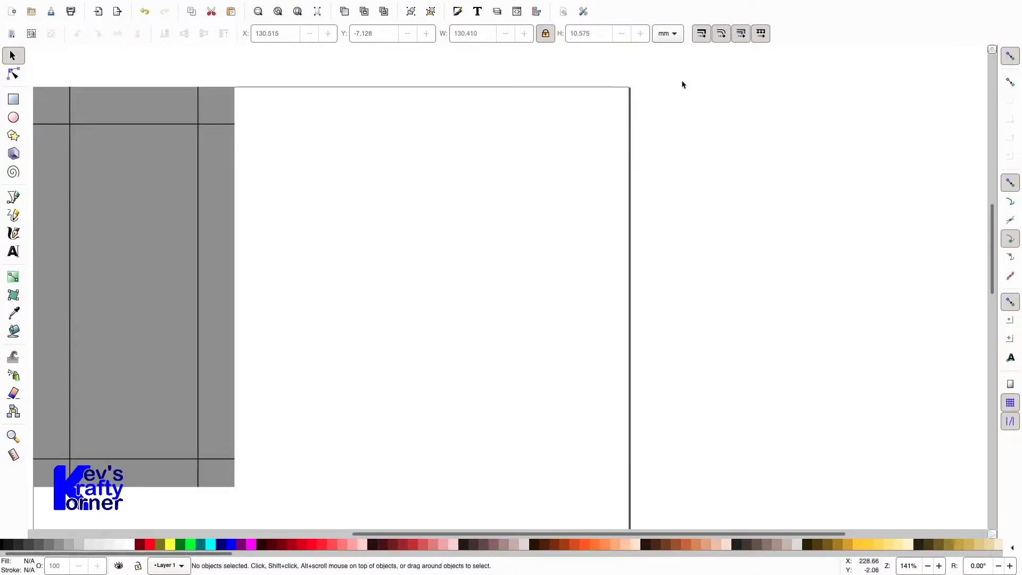
key("5")
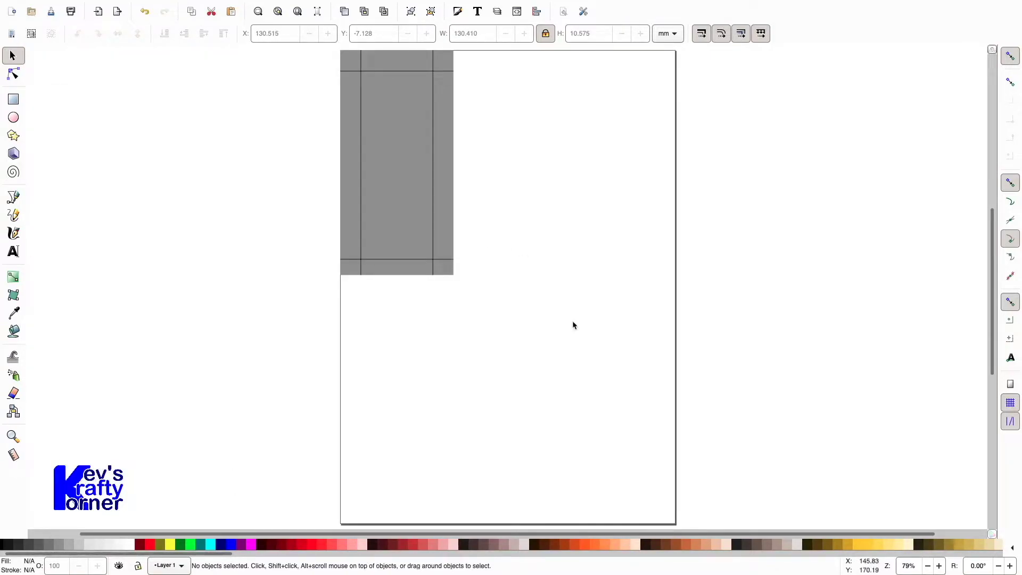
Set the Y position of the lower horizontal line to 128 mm and deselect it
key("4")
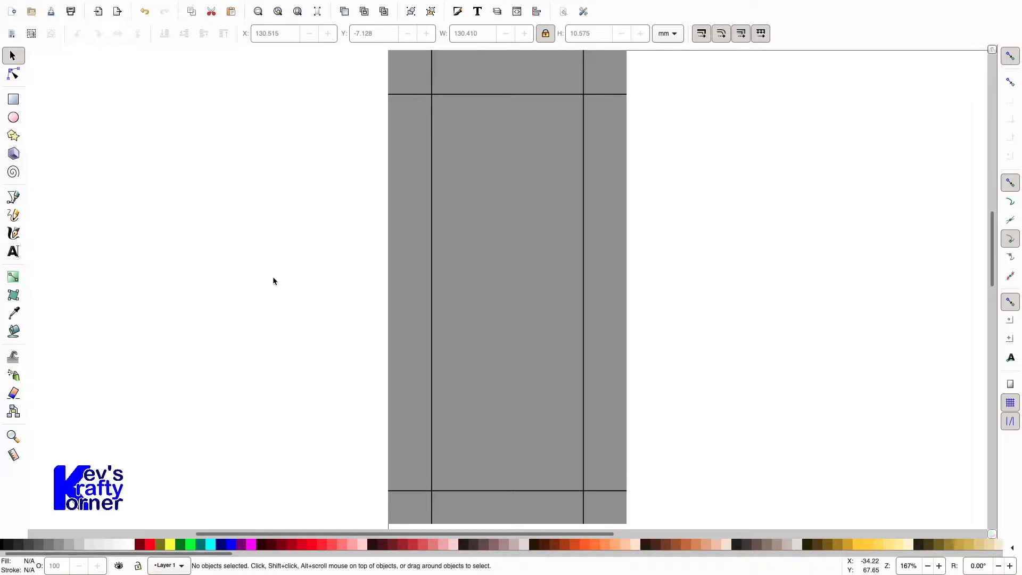
left_click(543, 490)
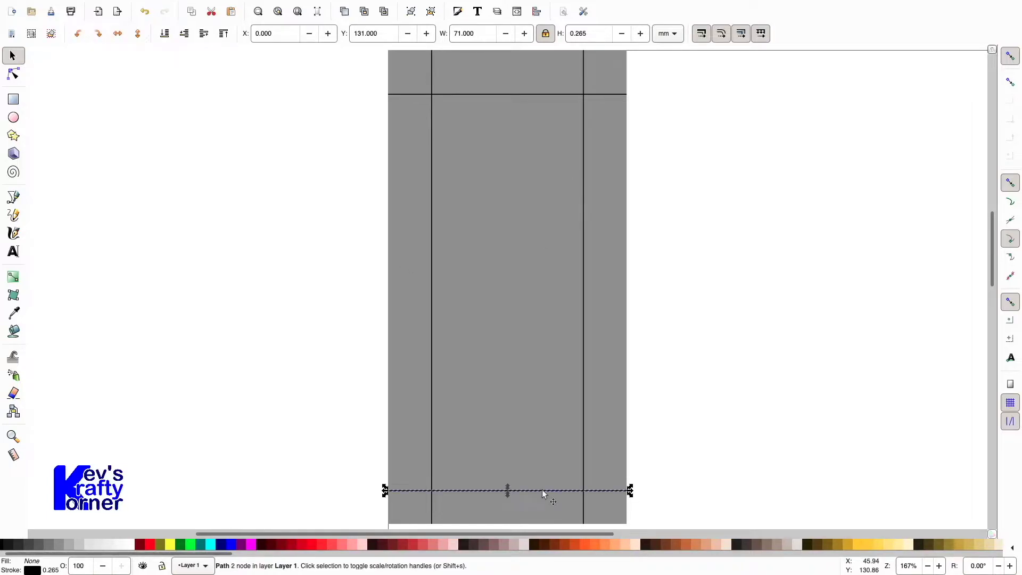
double_click(381, 33)
triple_click(380, 33)
type("128")
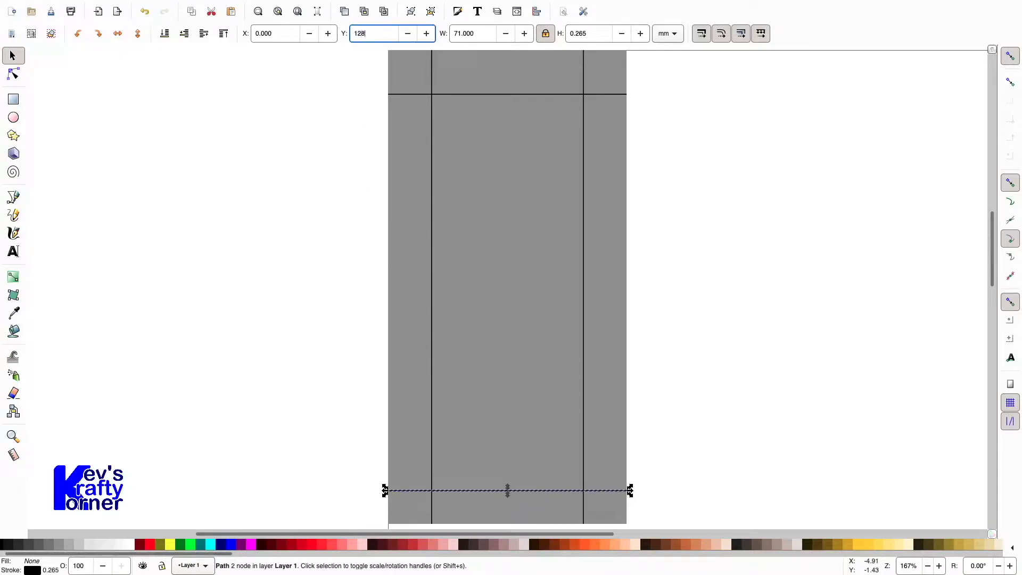
key("Return")
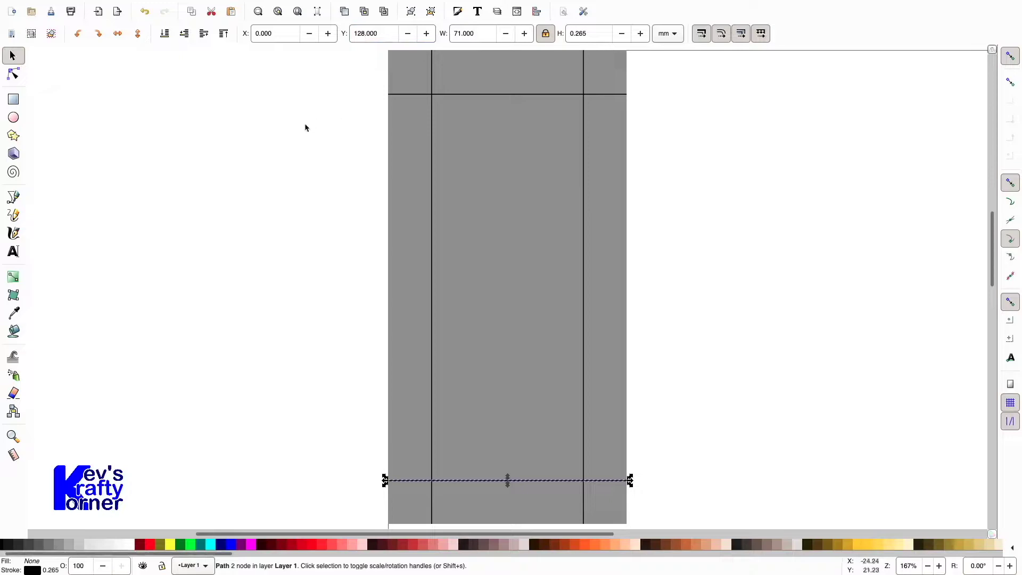
left_click(283, 184)
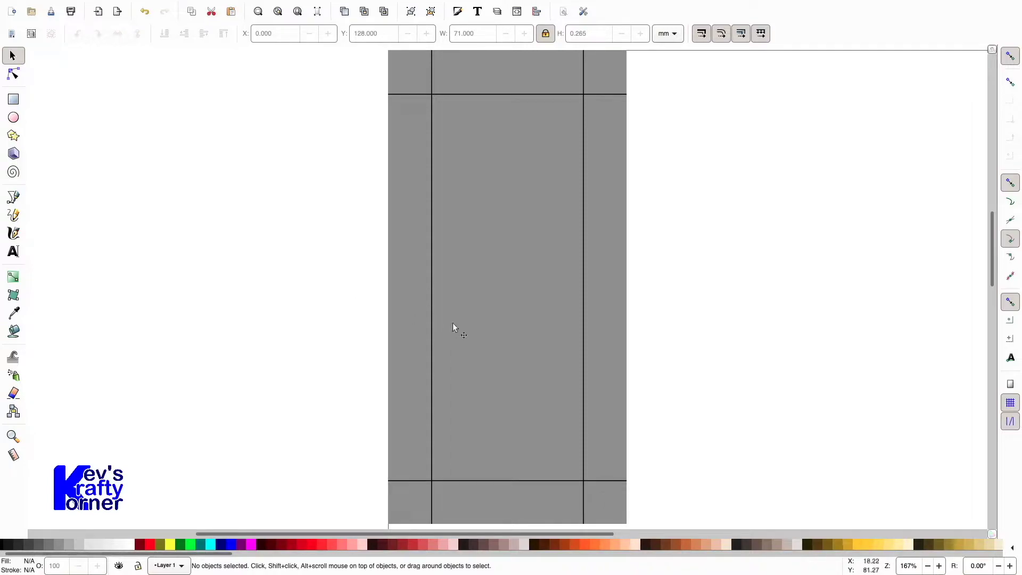
Convert the 71 x 141 mm grey rectangle from an object to a path
left_click(502, 311)
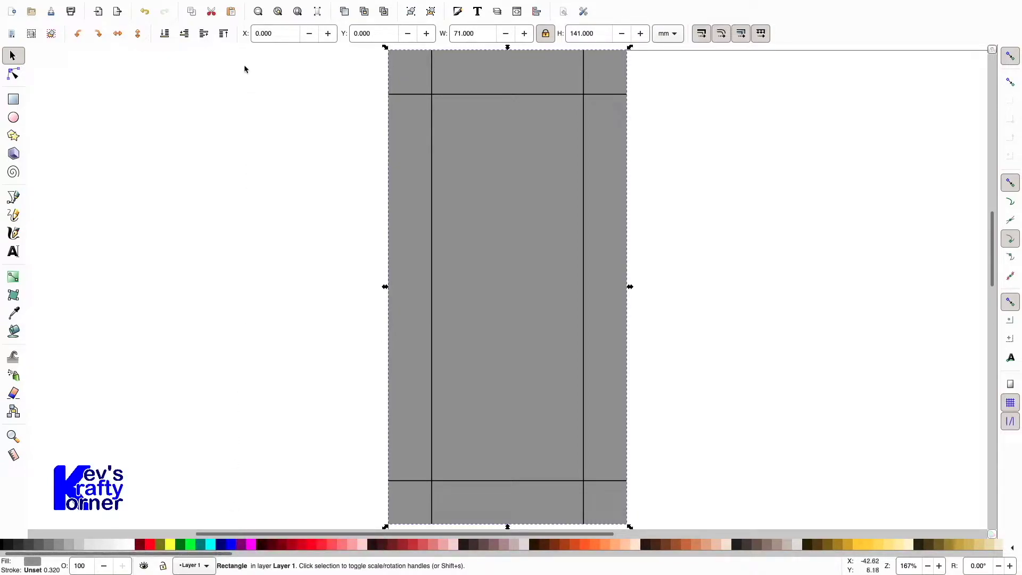
mouse_move(219, 3)
left_click(213, 7)
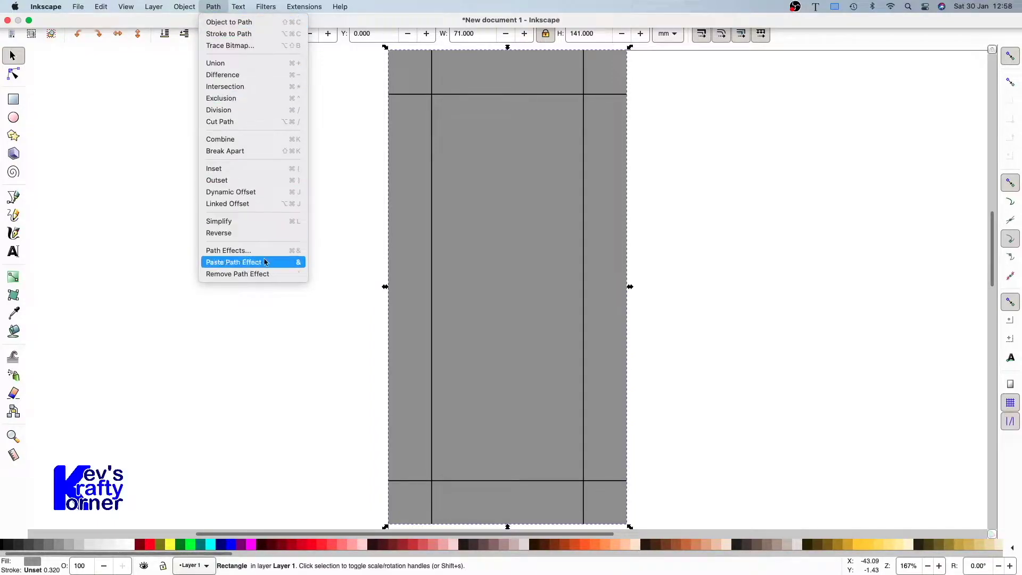
mouse_move(238, 6)
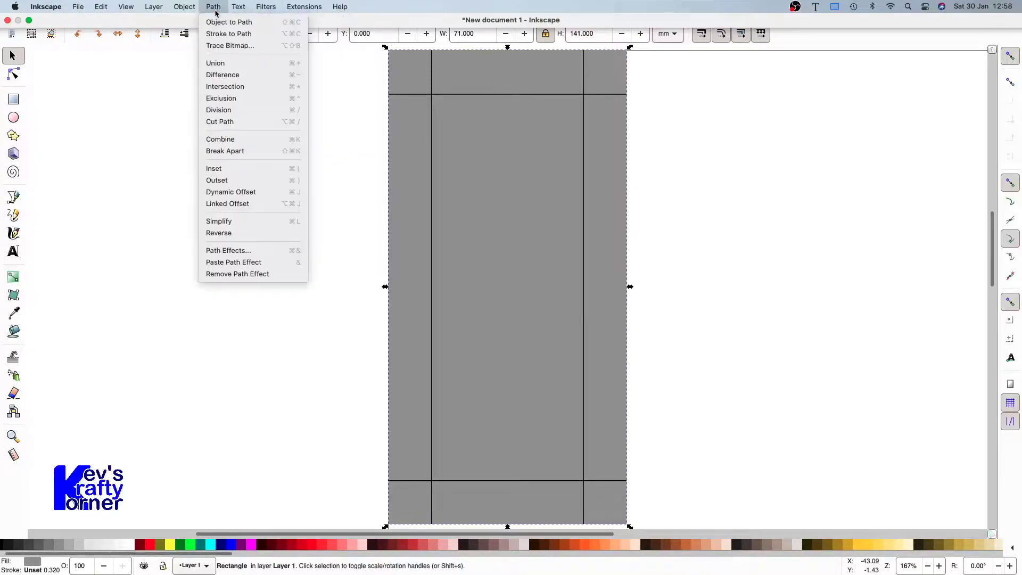
left_click(217, 23)
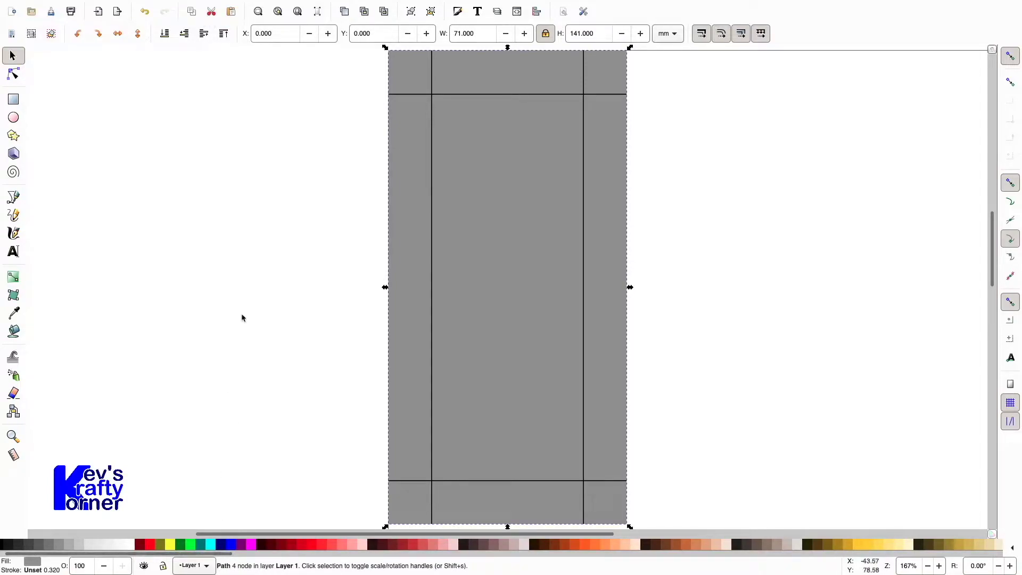
left_click(524, 96)
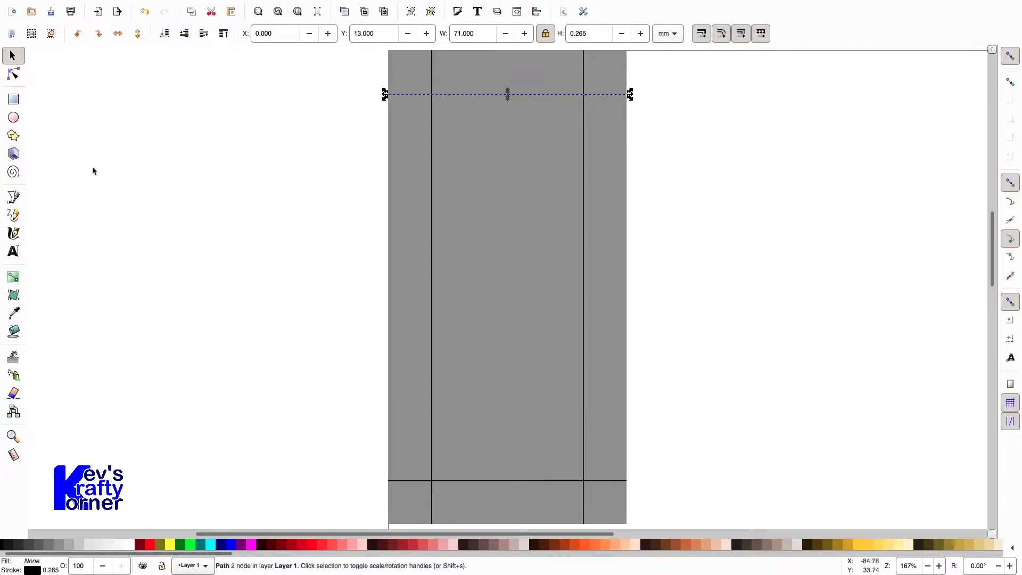
left_click(176, 162)
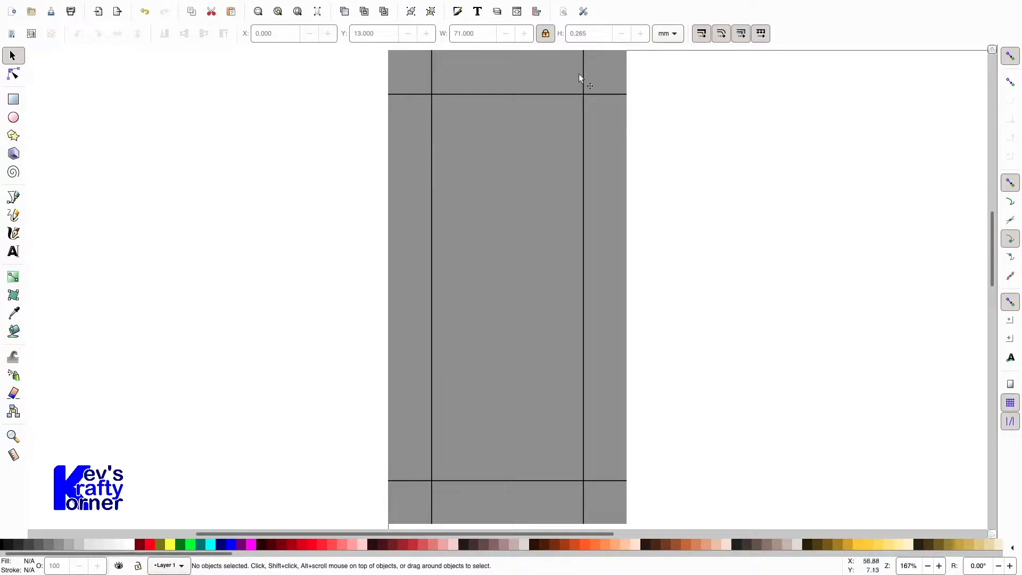
Add a new rectangular grid to the document through the document properties
left_click(565, 13)
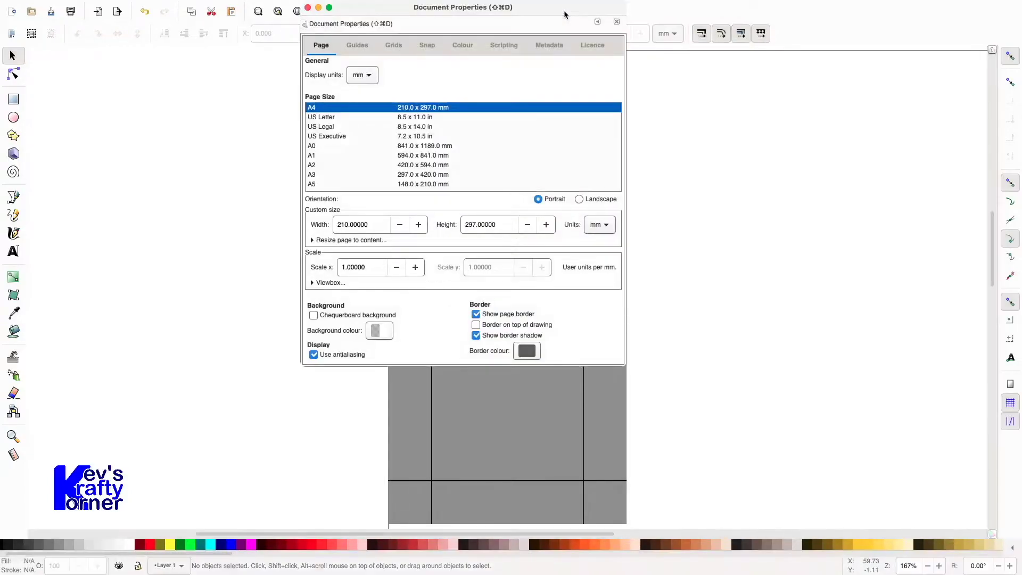
left_click_drag(387, 13, 737, 89)
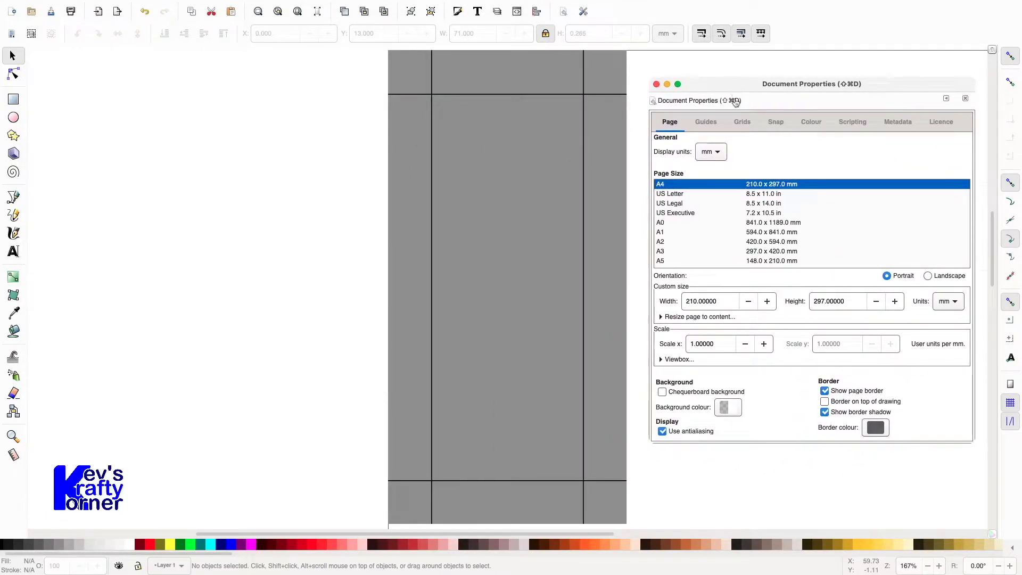
left_click(743, 122)
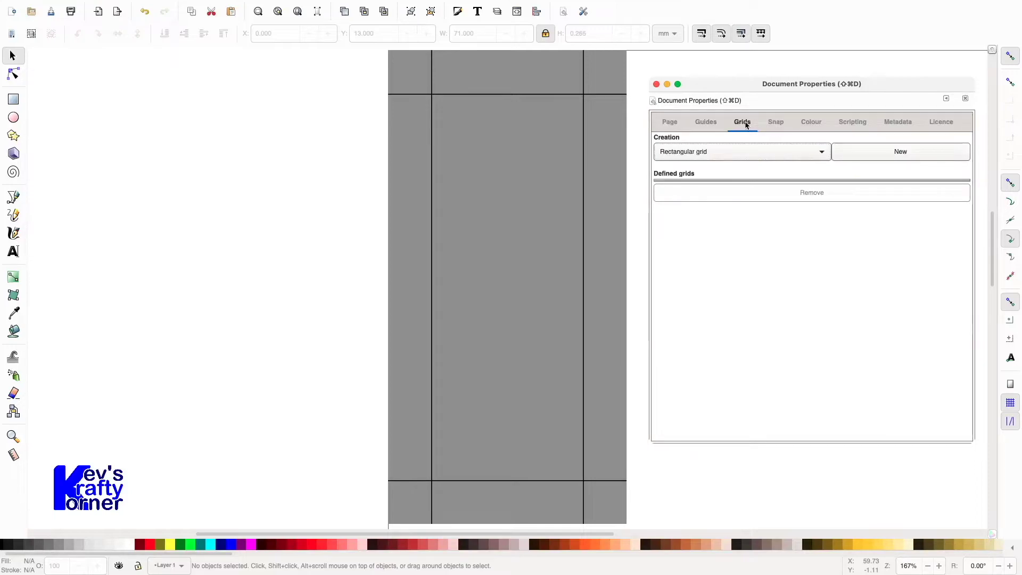
left_click(881, 153)
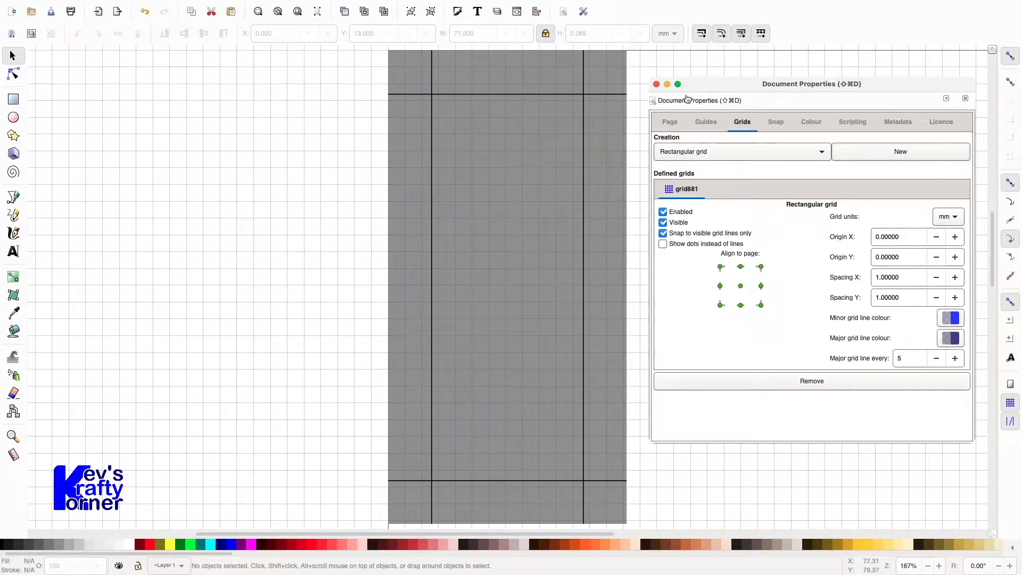
left_click(656, 85)
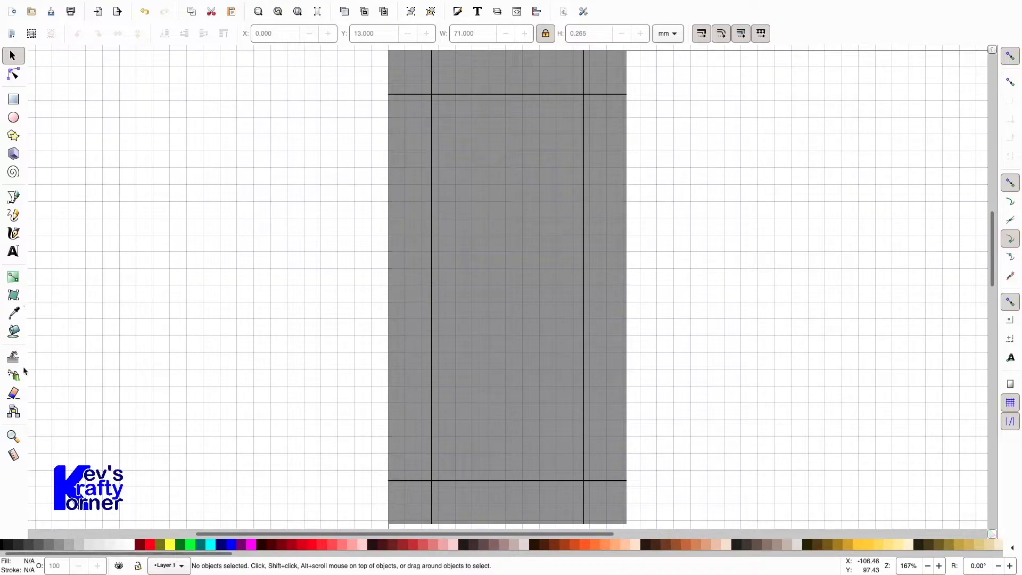
Examine up close how the fold lines crossing near the rectangle's upper-left corner align with the grid
left_click(13, 436)
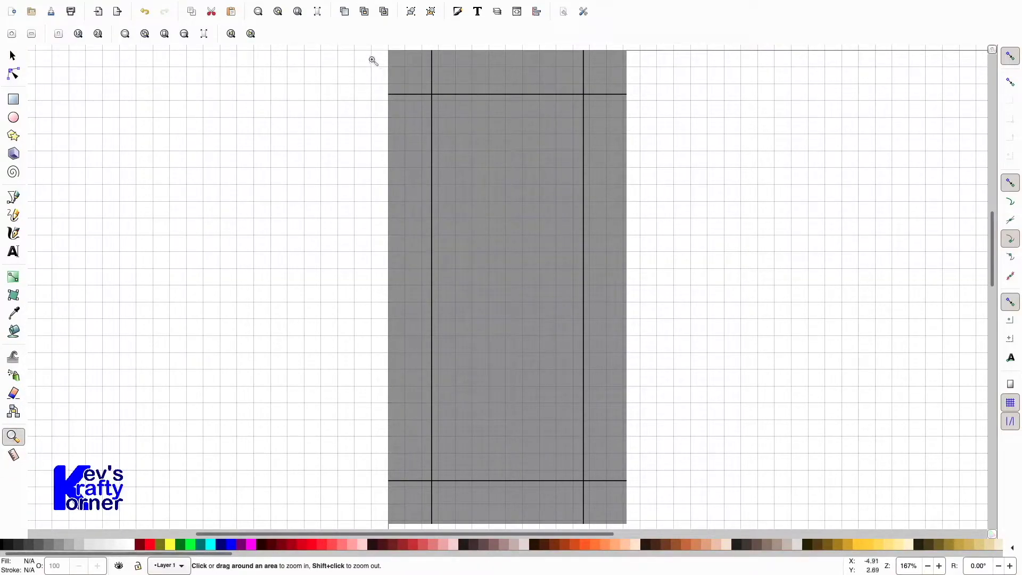
left_click_drag(370, 59, 465, 132)
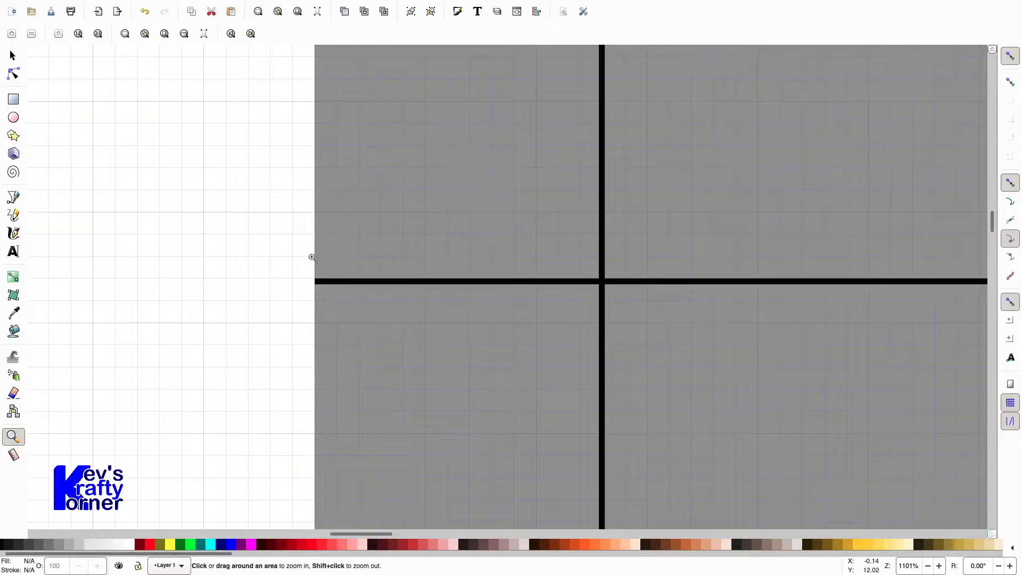
left_click(16, 58)
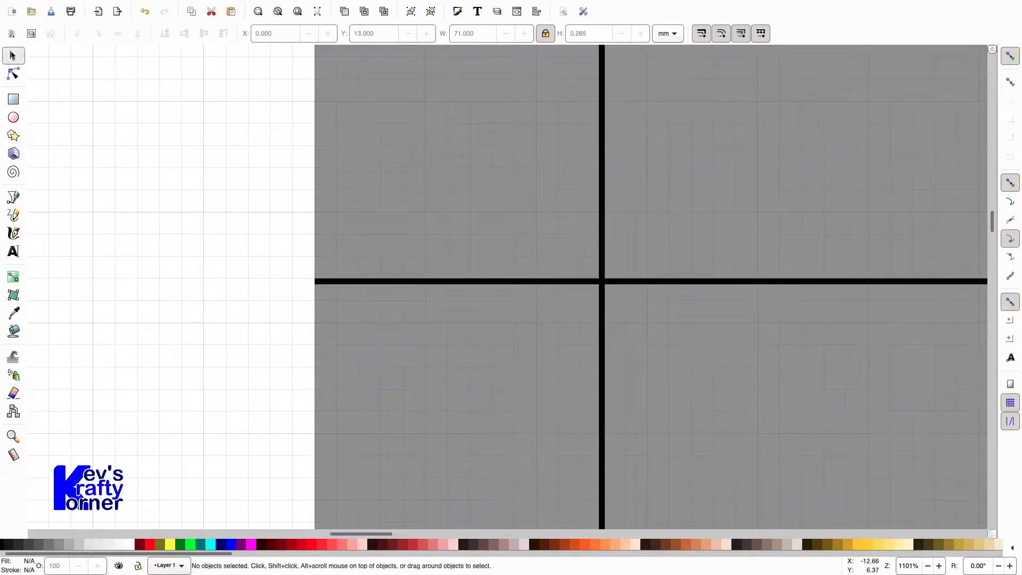
scroll(257, 199, "up", 3)
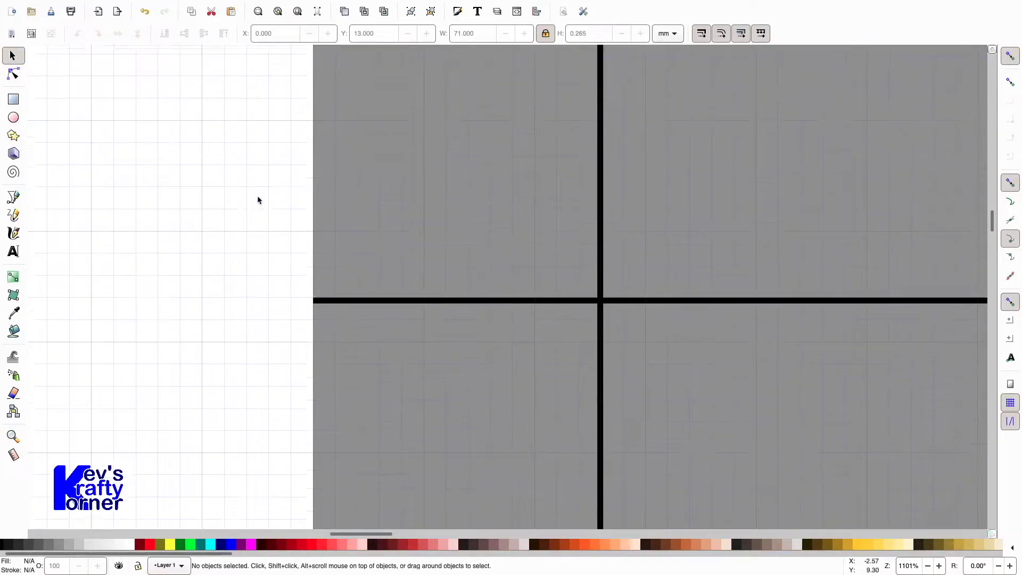
scroll(258, 200, "down", 1)
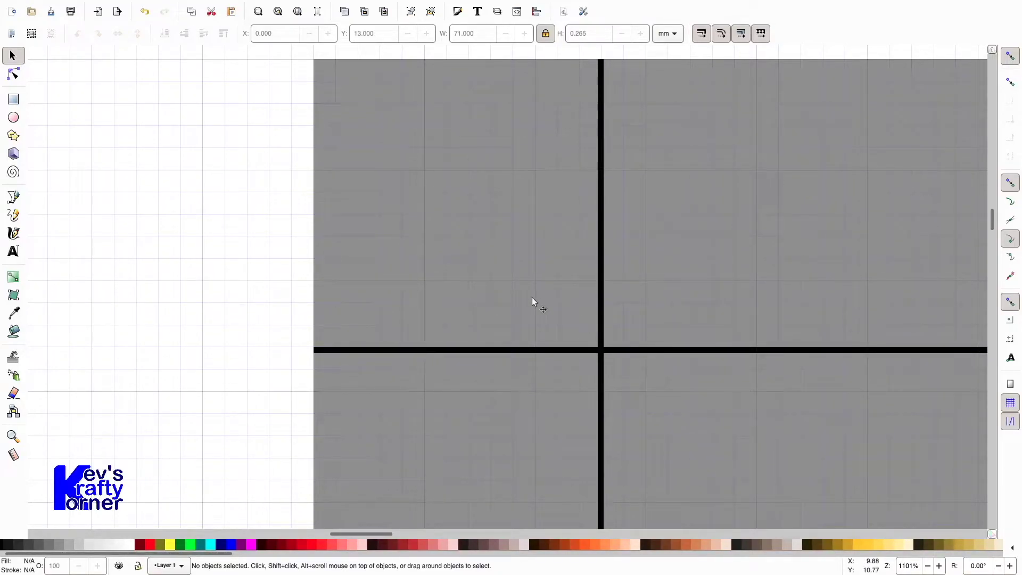
key("4")
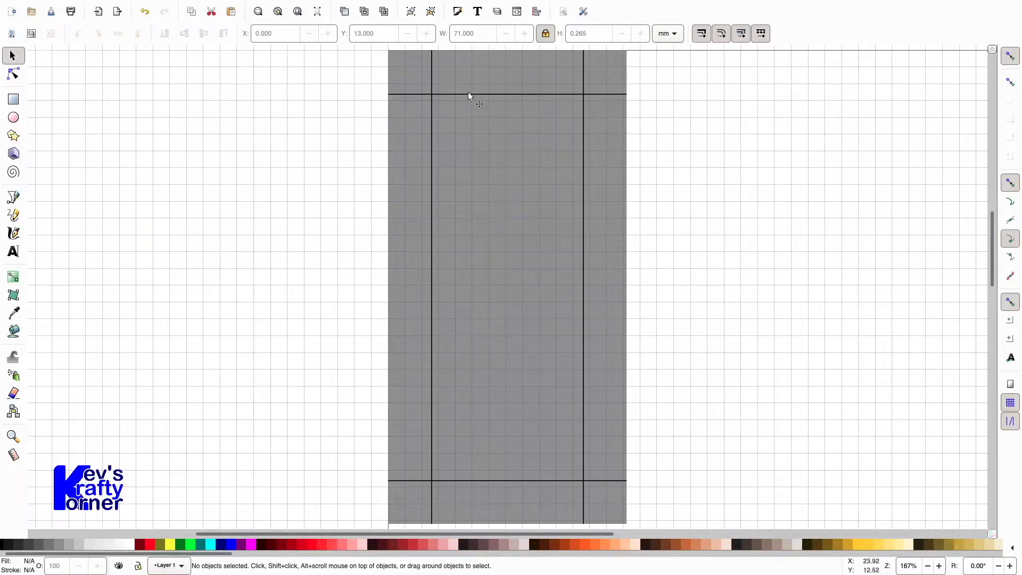
Open the Fill and Stroke settings and bring up the list of objects in the layer
left_click(458, 11)
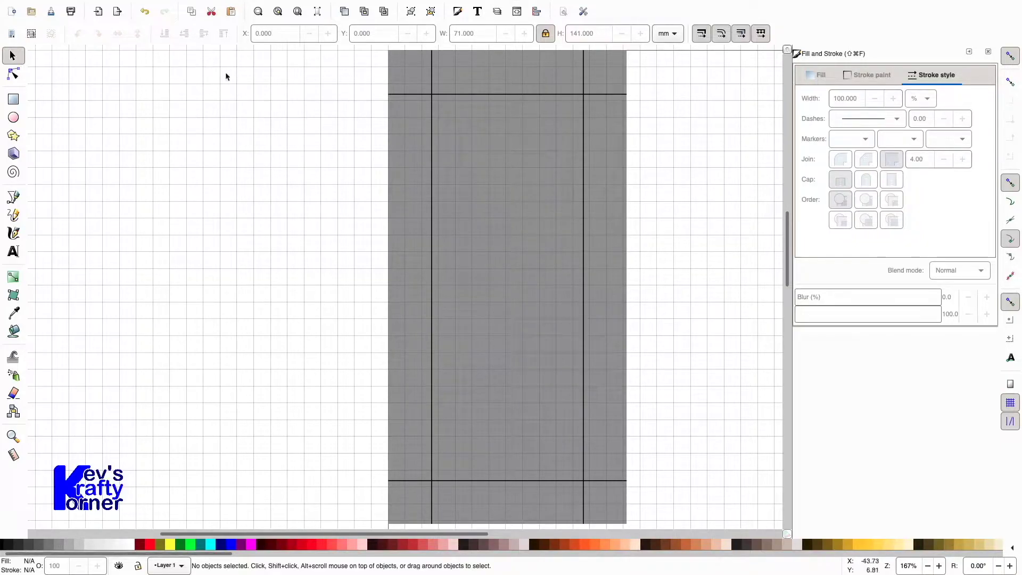
mouse_move(219, 2)
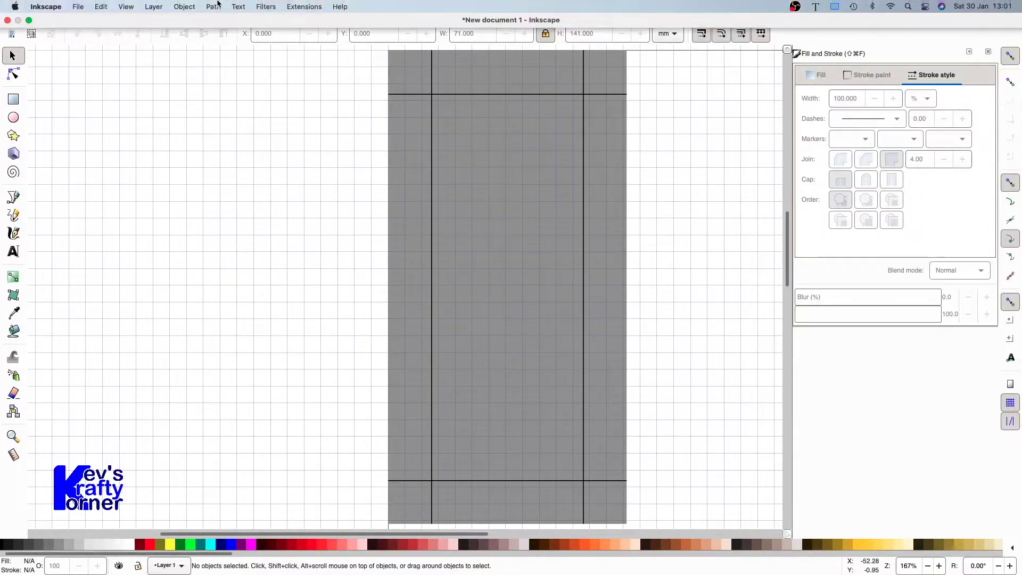
left_click(184, 7)
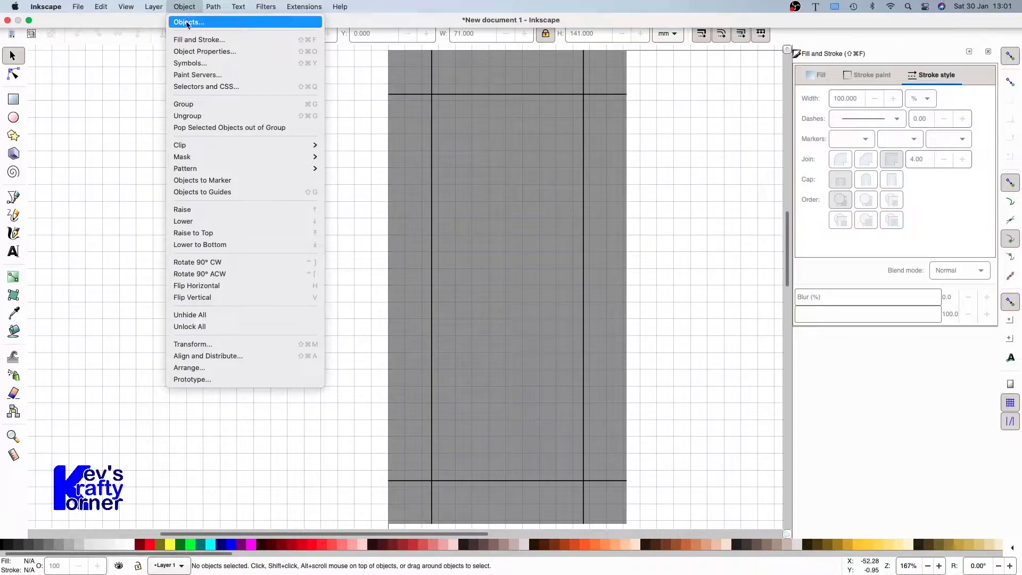
left_click(187, 23)
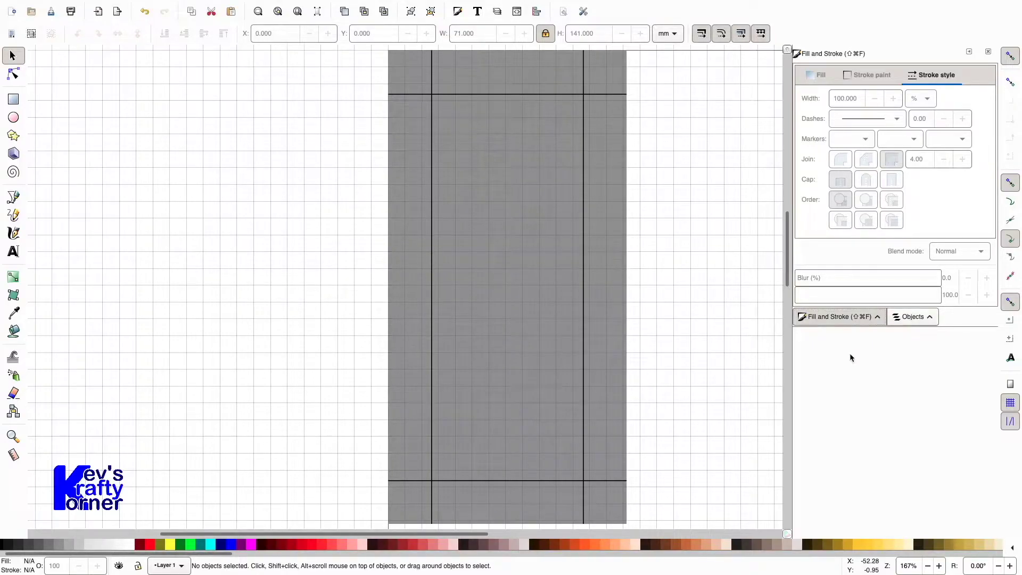
left_click(914, 318)
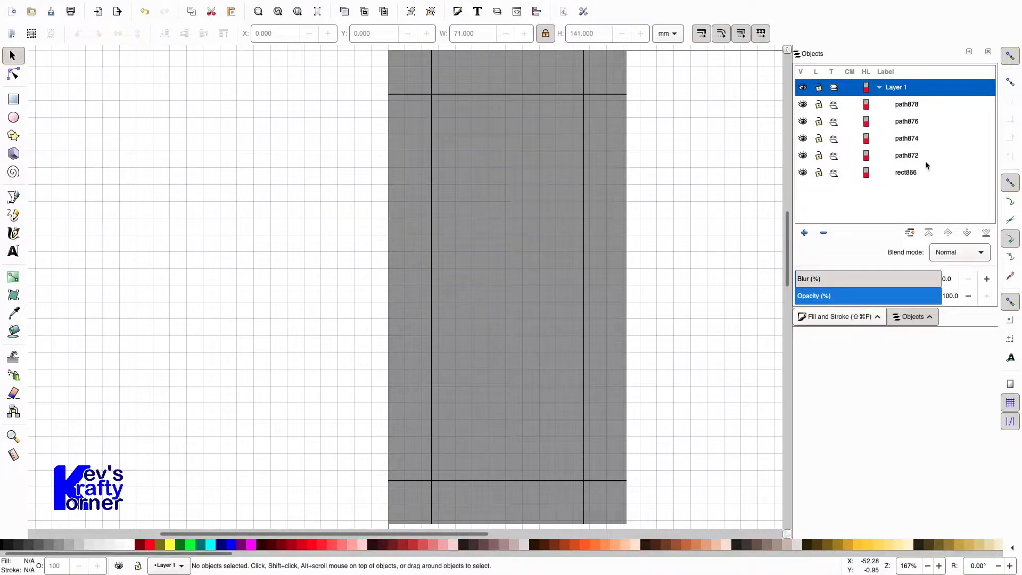
Select the rectangle and the fold lines one after another in the object list to identify each entry
left_click(910, 172)
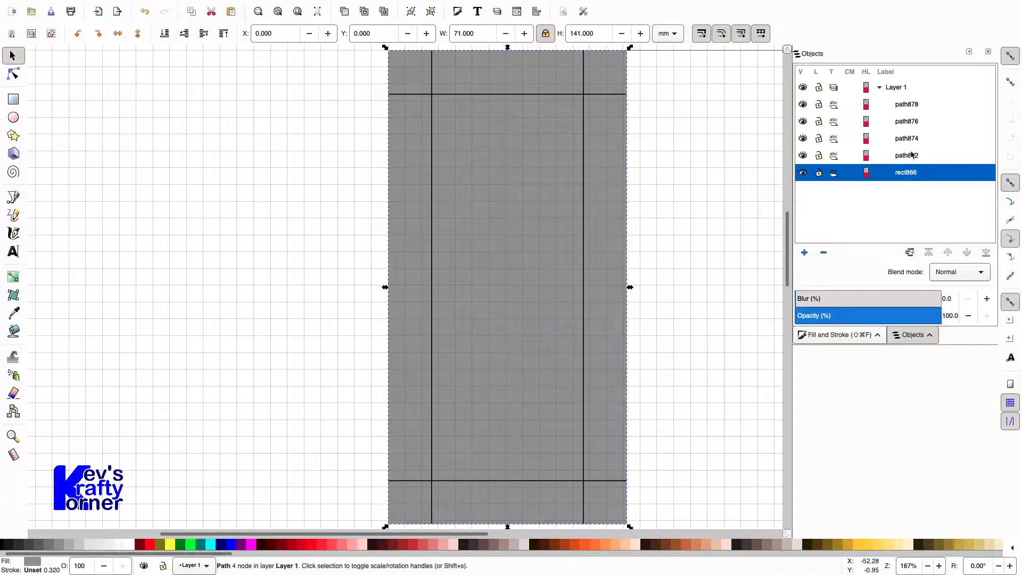
left_click(913, 155)
left_click(909, 140)
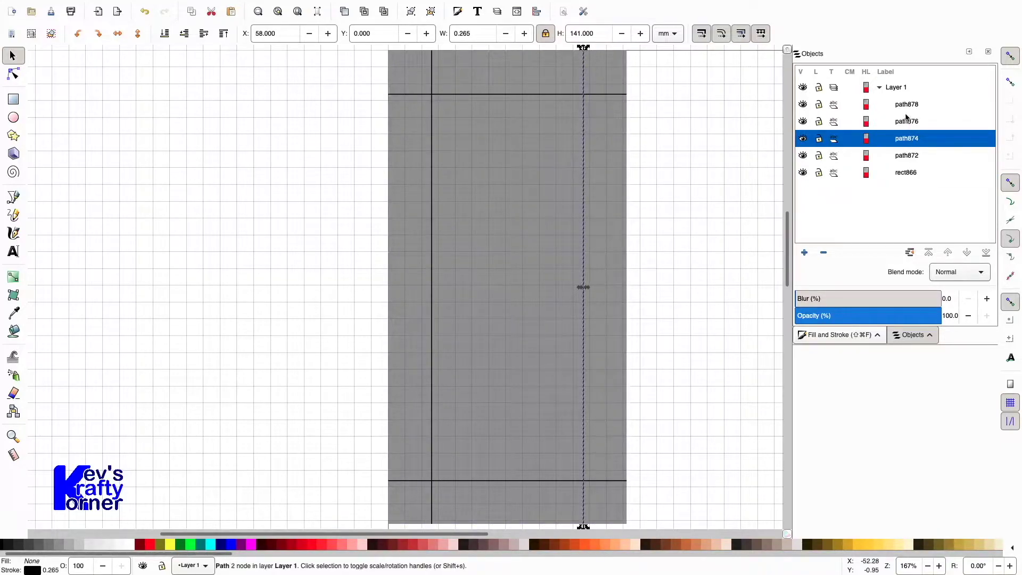
left_click(907, 122)
Set the stroke width of the lower horizontal fold line to 0.1 mm
left_click(907, 107)
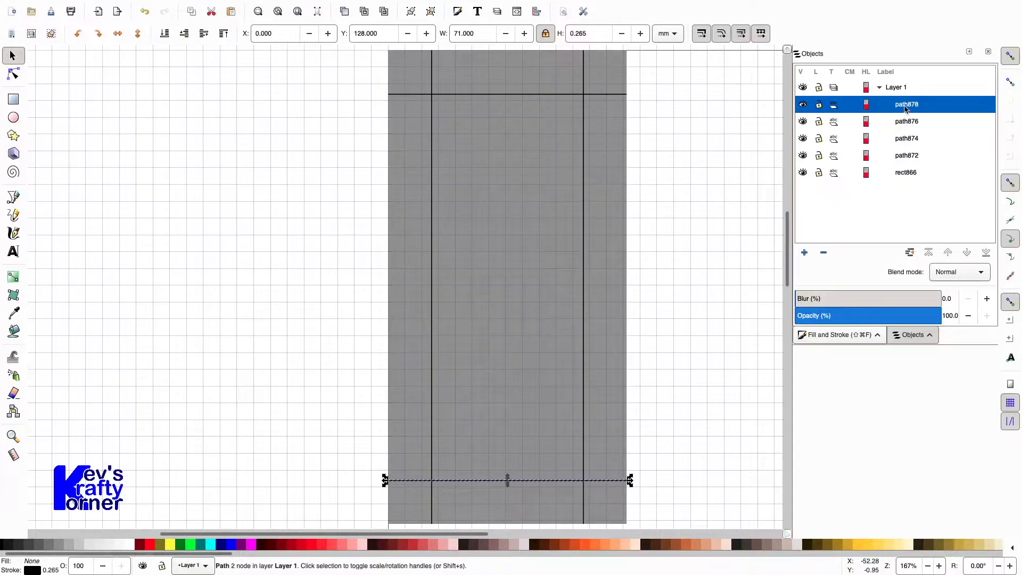
left_click(847, 335)
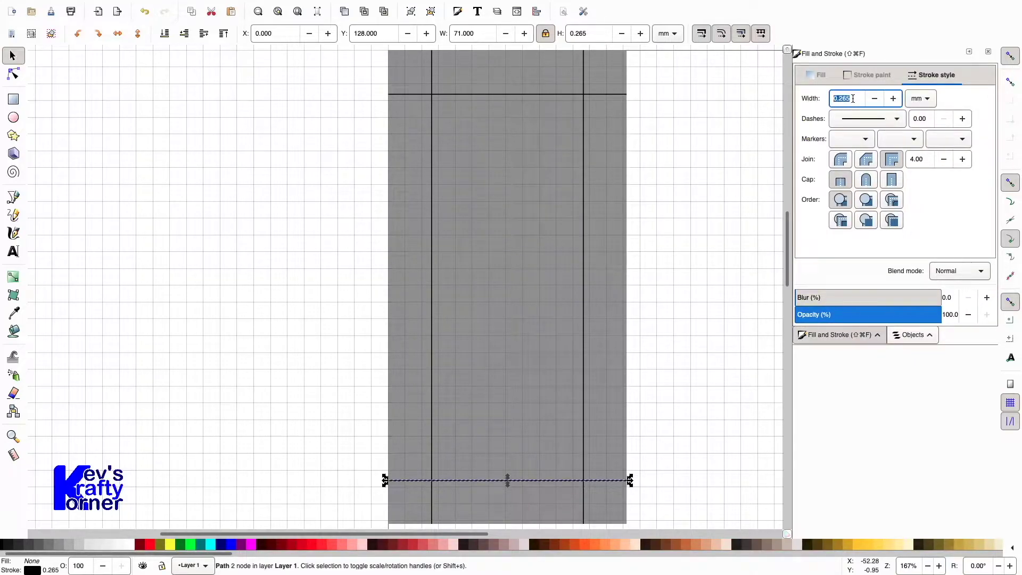
type("0.1")
key("Return")
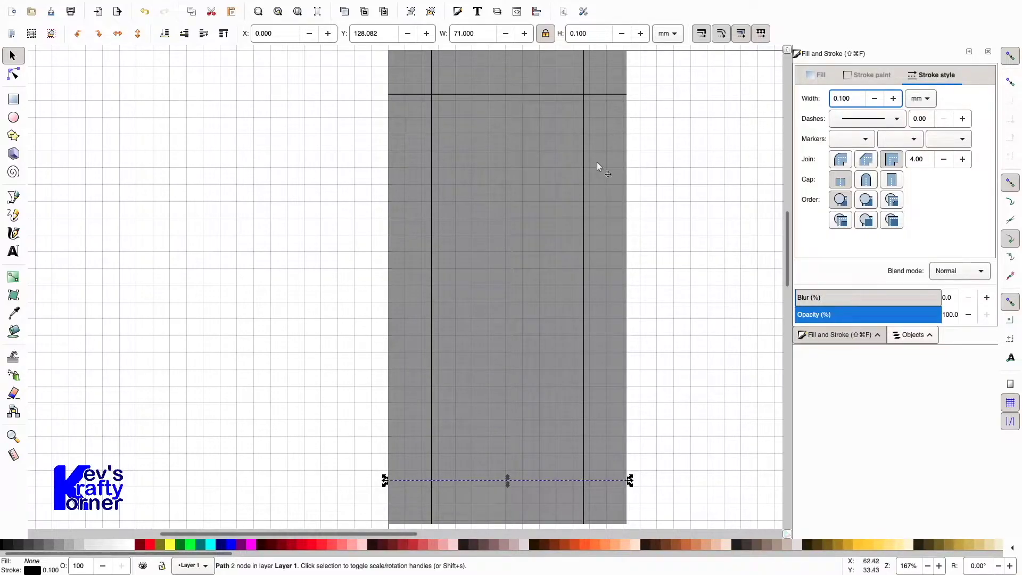
Set the stroke width of the right vertical fold line to 0.1 mm
left_click(583, 165)
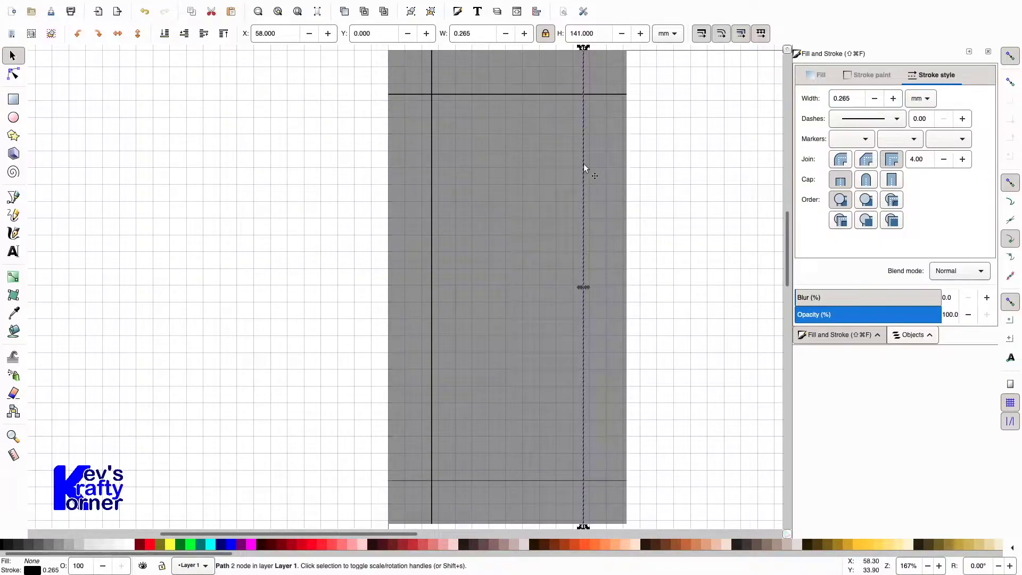
double_click(851, 100)
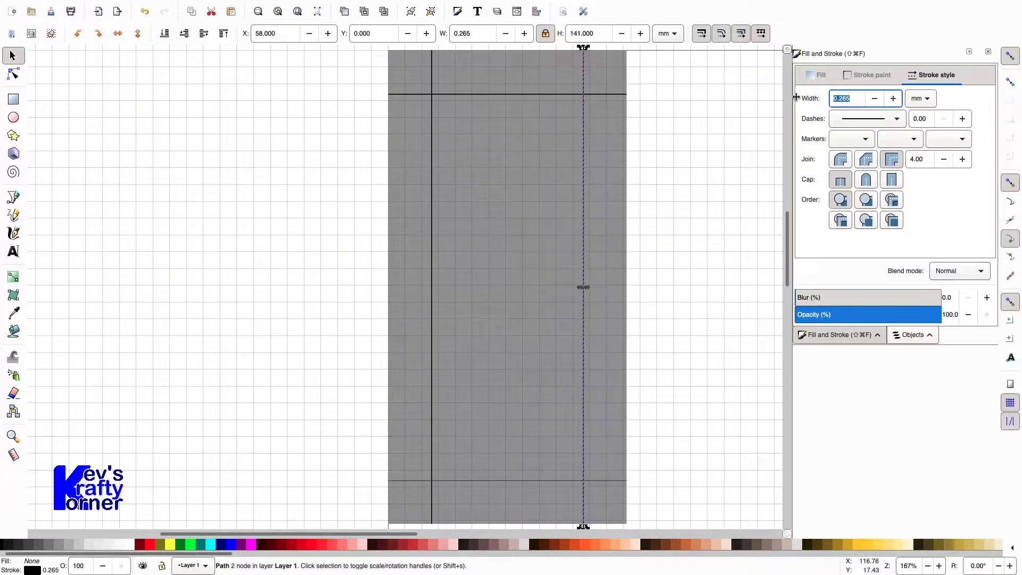
type("0.1")
key("Return")
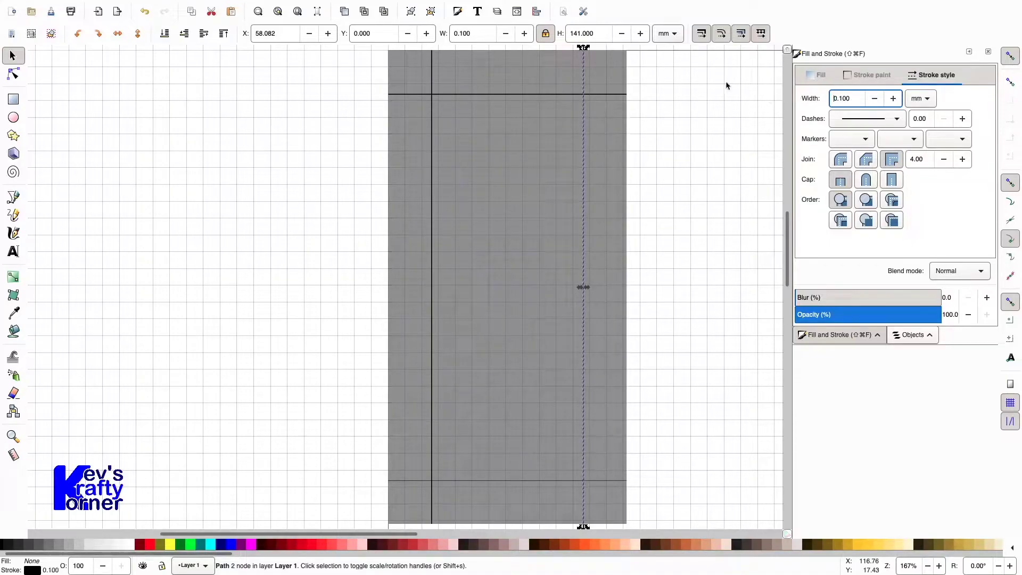
Set the stroke width of the upper horizontal fold line to 0.1 mm
left_click(553, 94)
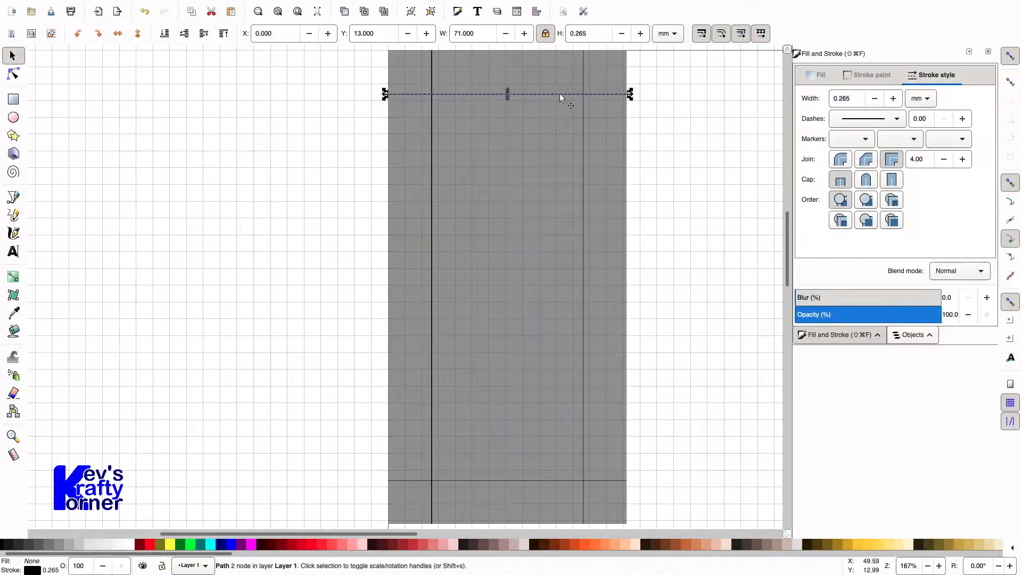
double_click(853, 97)
type("0.1")
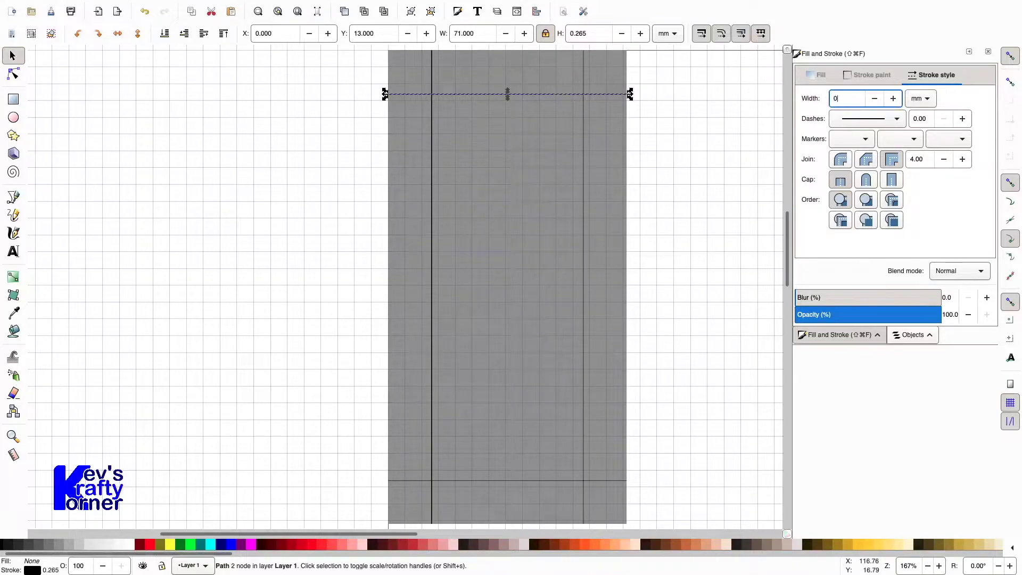
key("Return")
Set the stroke width of the left vertical fold line to 0.1 mm and deselect it
left_click(428, 195)
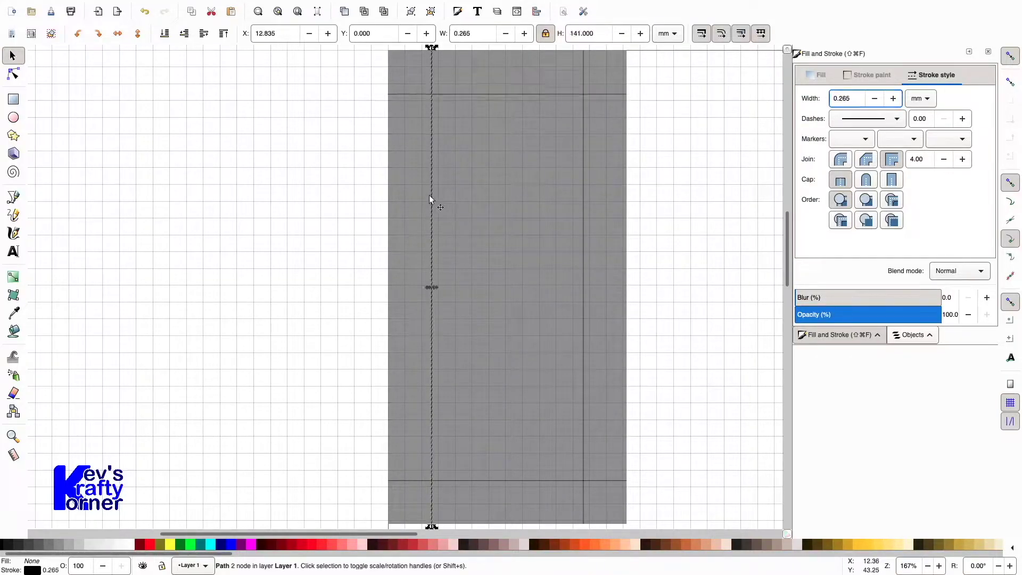
double_click(851, 98)
type("0.1")
key("Return")
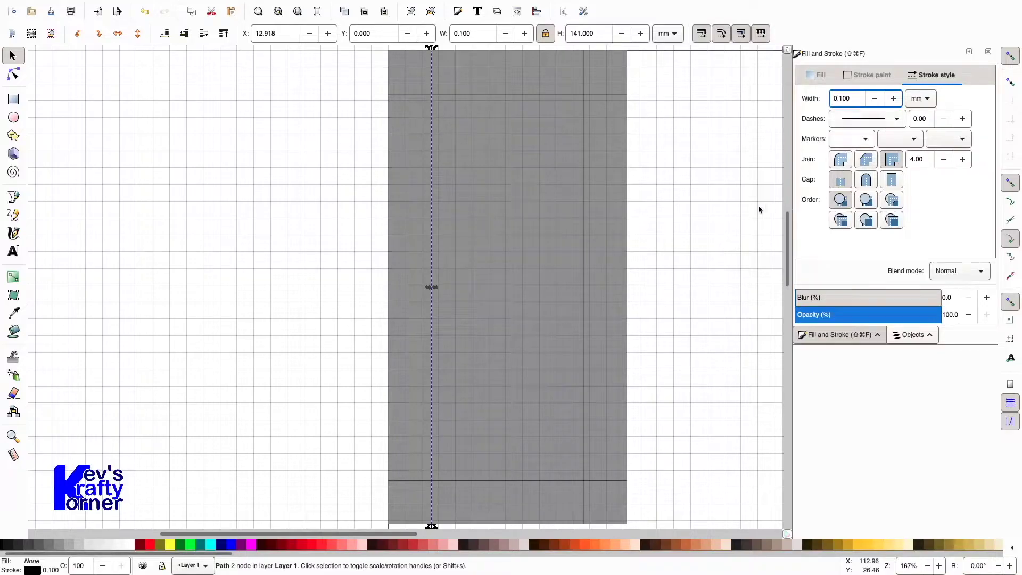
left_click(734, 209)
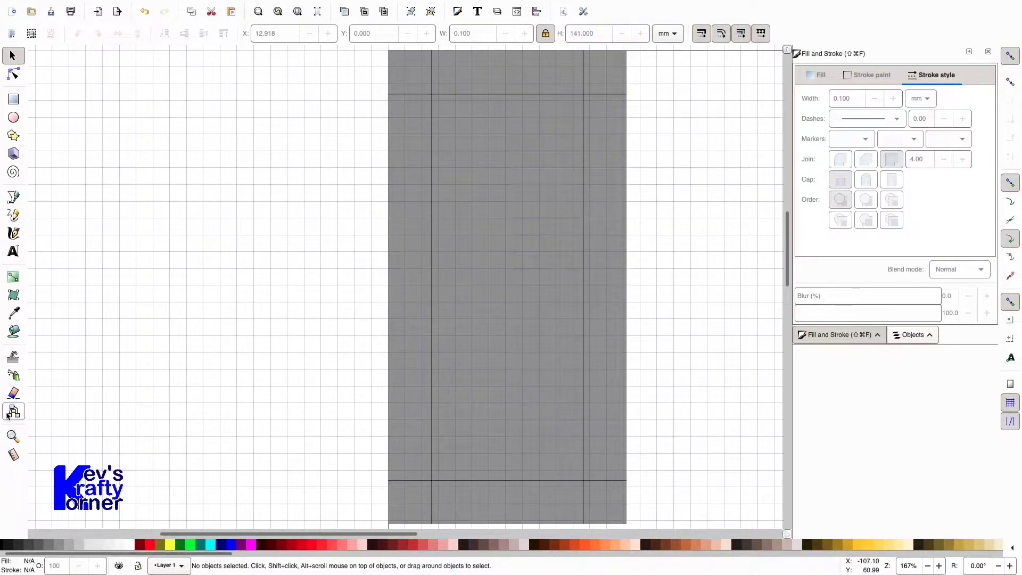
Set the Y position of the upper horizontal fold line to 13 mm
left_click(13, 436)
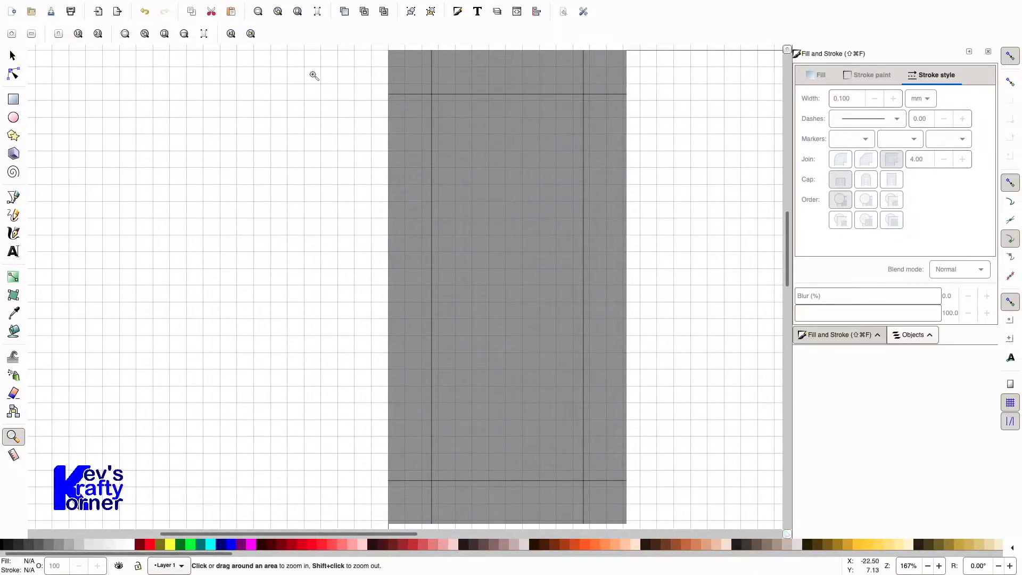
left_click_drag(364, 65, 472, 138)
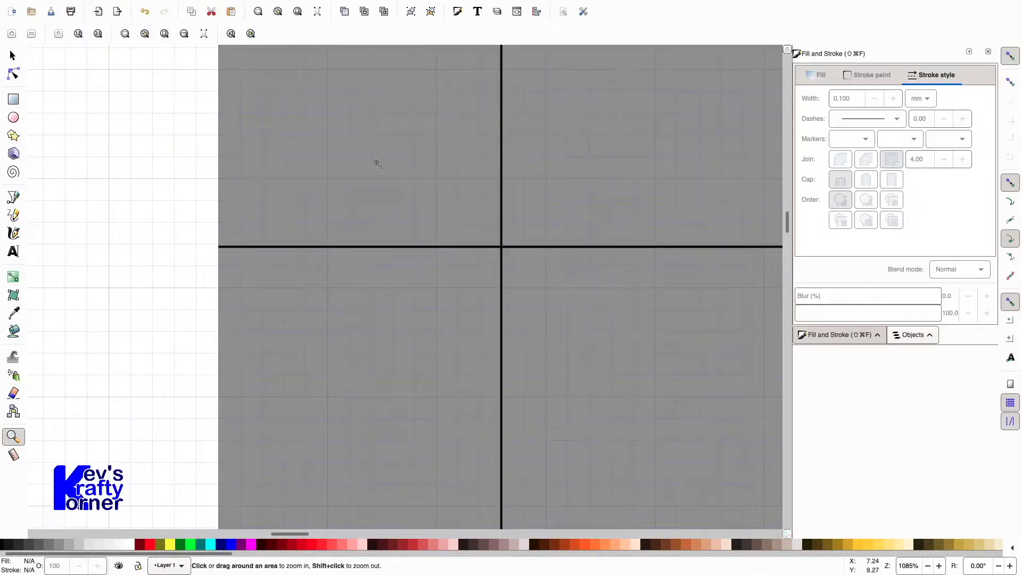
scroll(375, 161, "up", 3)
scroll(376, 163, "up", 1)
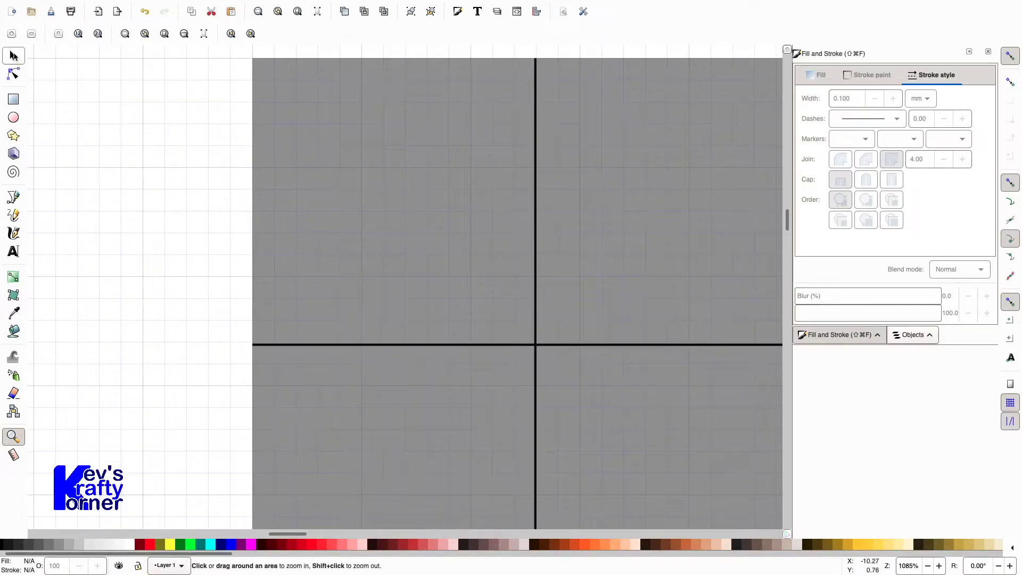
left_click(13, 56)
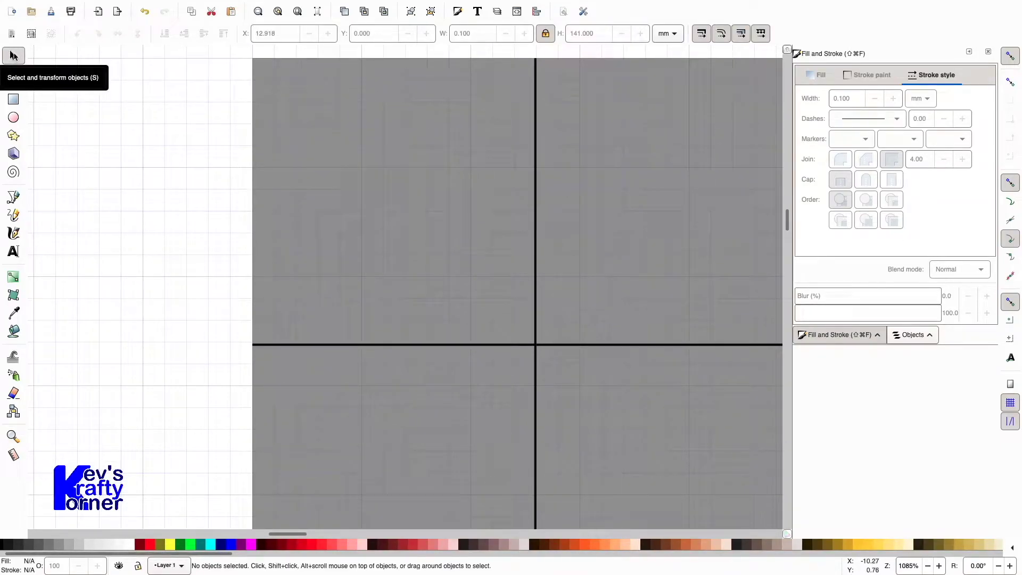
left_click(312, 344)
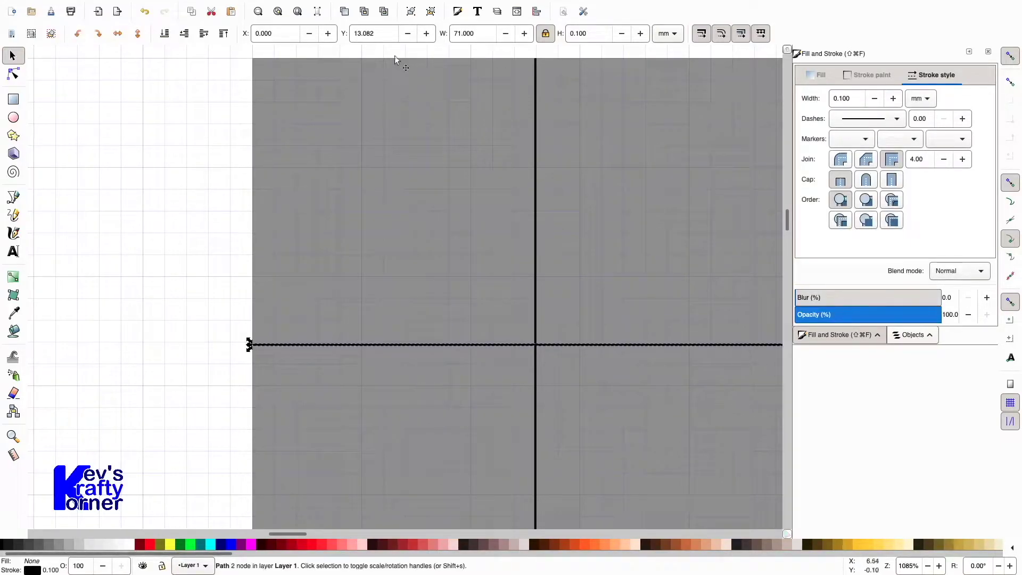
double_click(385, 33)
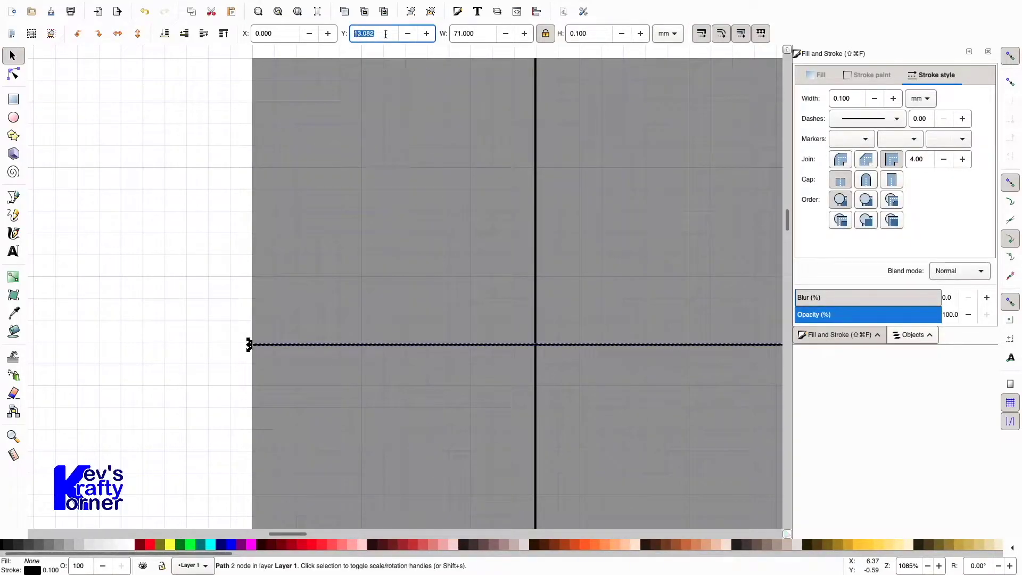
type("13")
key("Return")
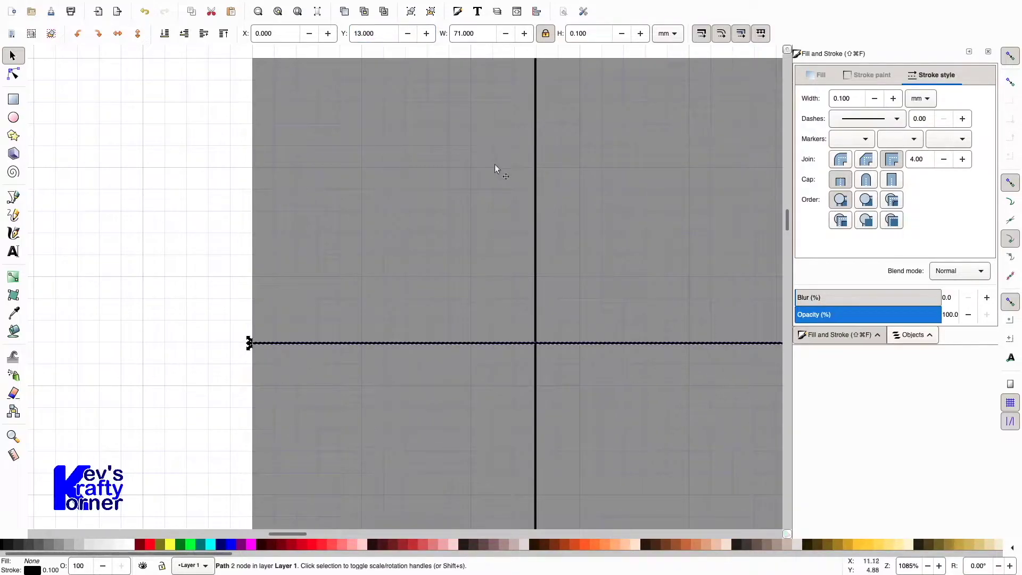
Set the X position of the left vertical fold line to 13 mm
left_click(534, 164)
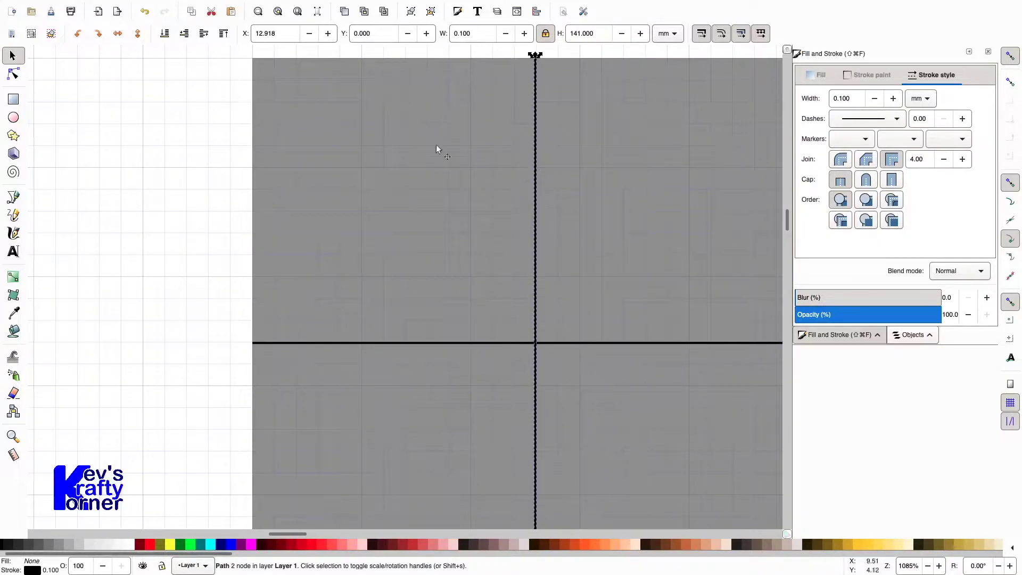
left_click(285, 30)
type("13")
key("Return")
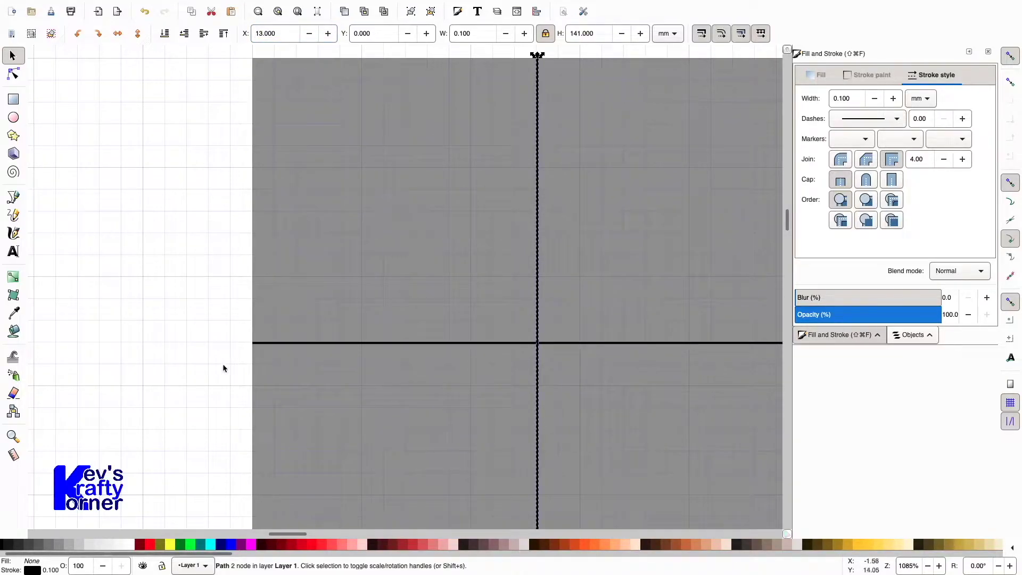
Add nodes on the rectangle's left edge at about Y 8, 13 and 18 mm and move the middle one onto the upper-left fold-line intersection
left_click(286, 289)
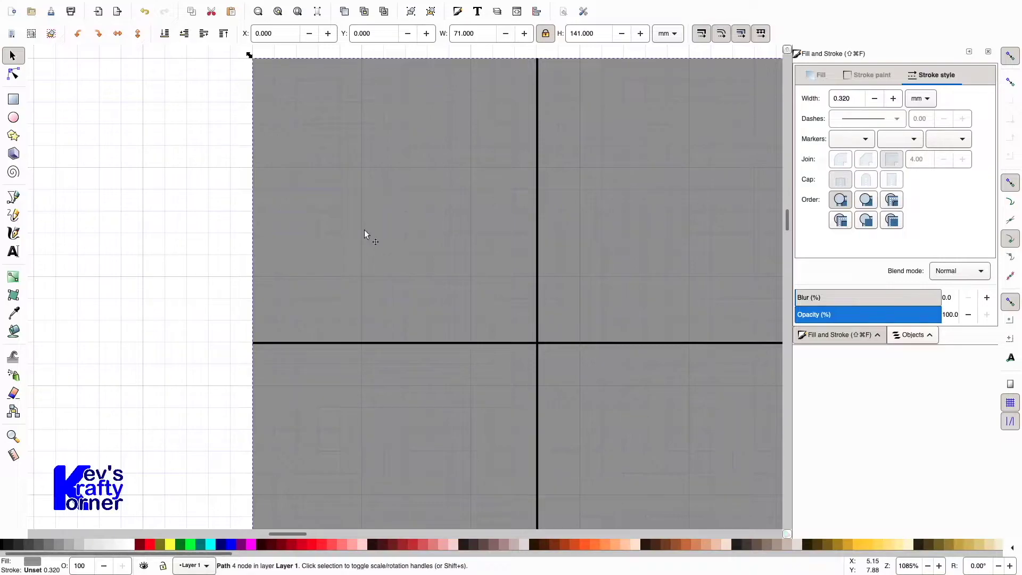
left_click(13, 74)
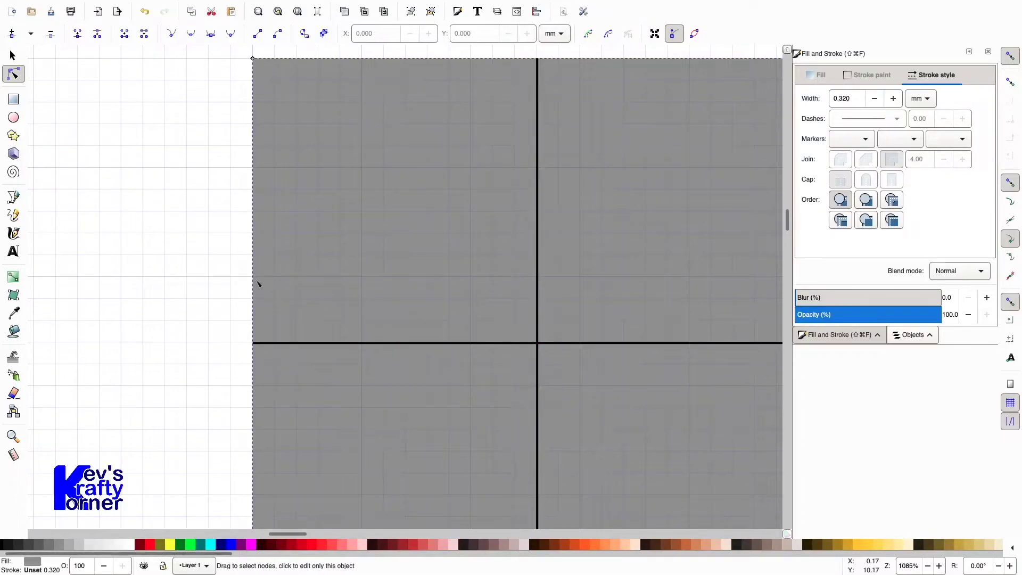
left_click(254, 234)
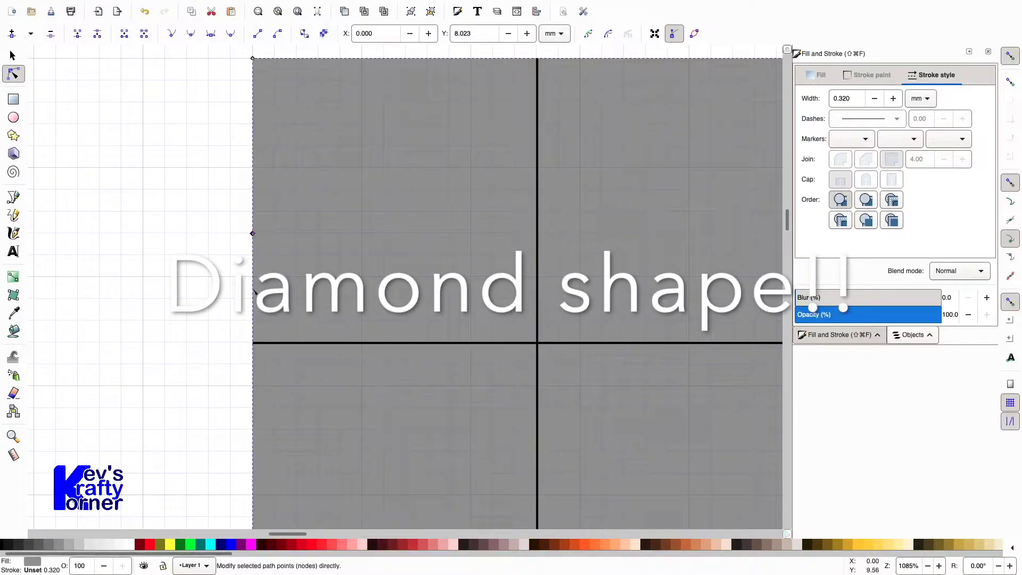
left_click(253, 233)
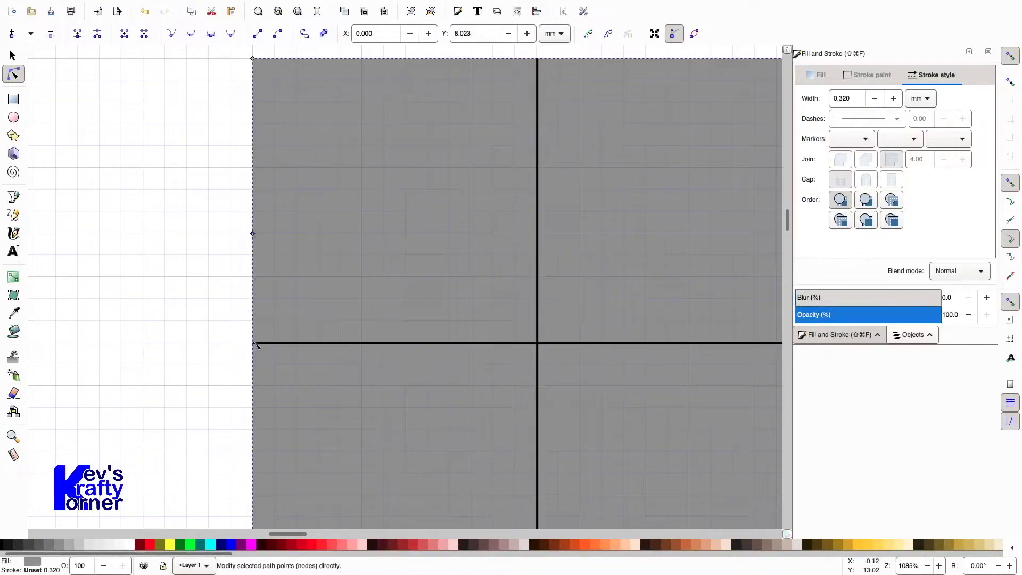
left_click(253, 344)
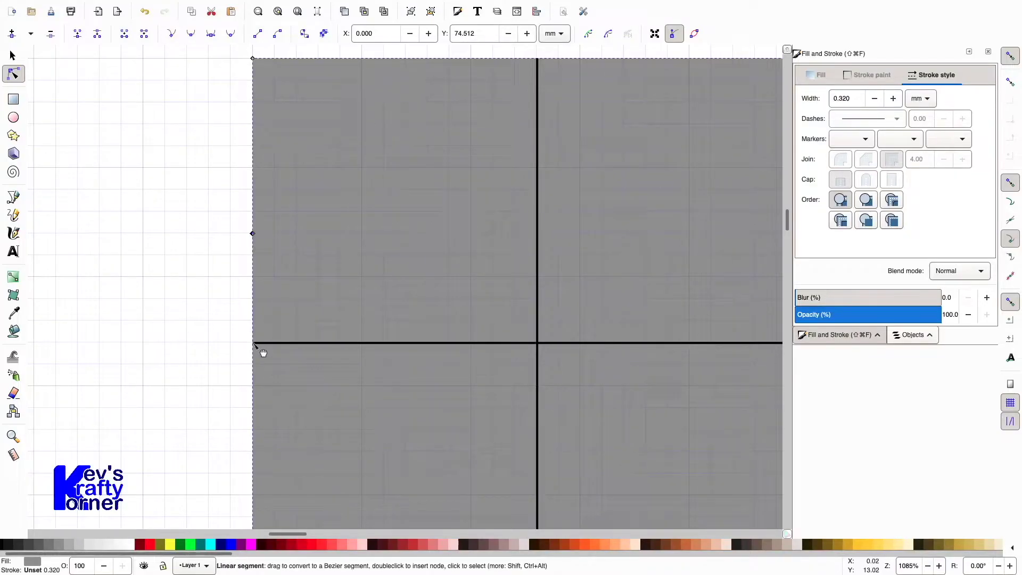
left_click(253, 343)
left_click(254, 453)
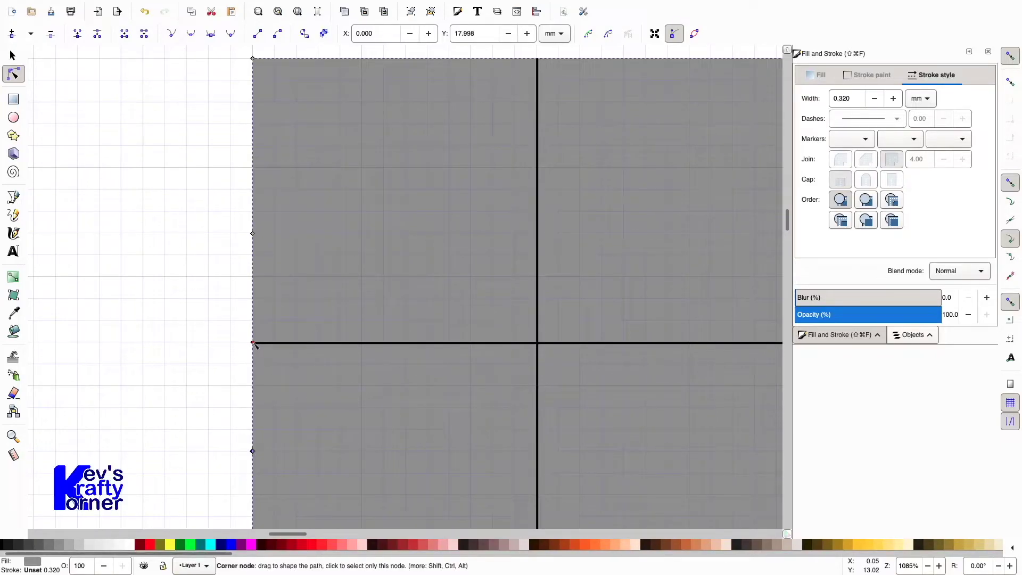
left_click_drag(254, 344, 537, 344)
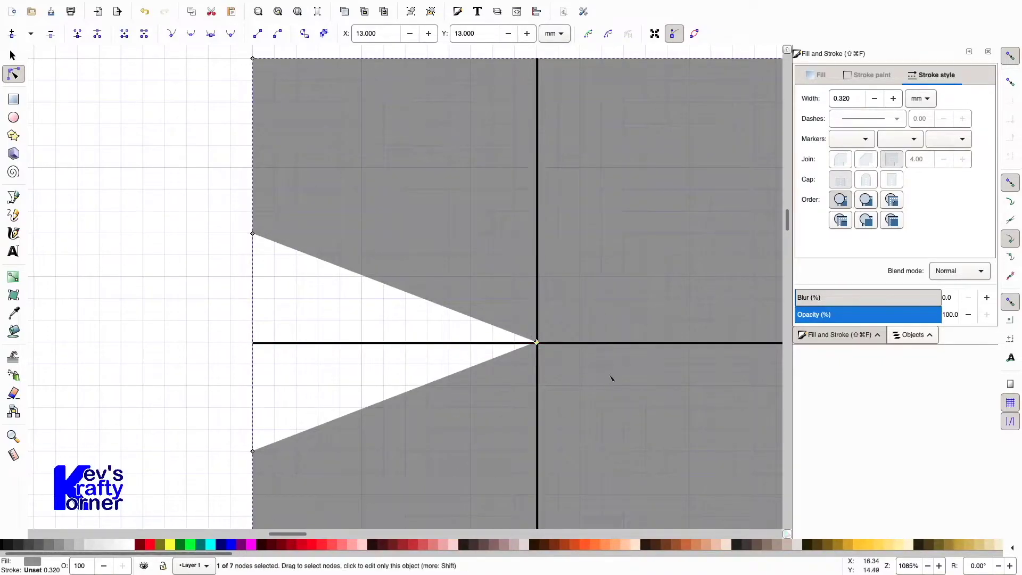
scroll(610, 377, "right", 10)
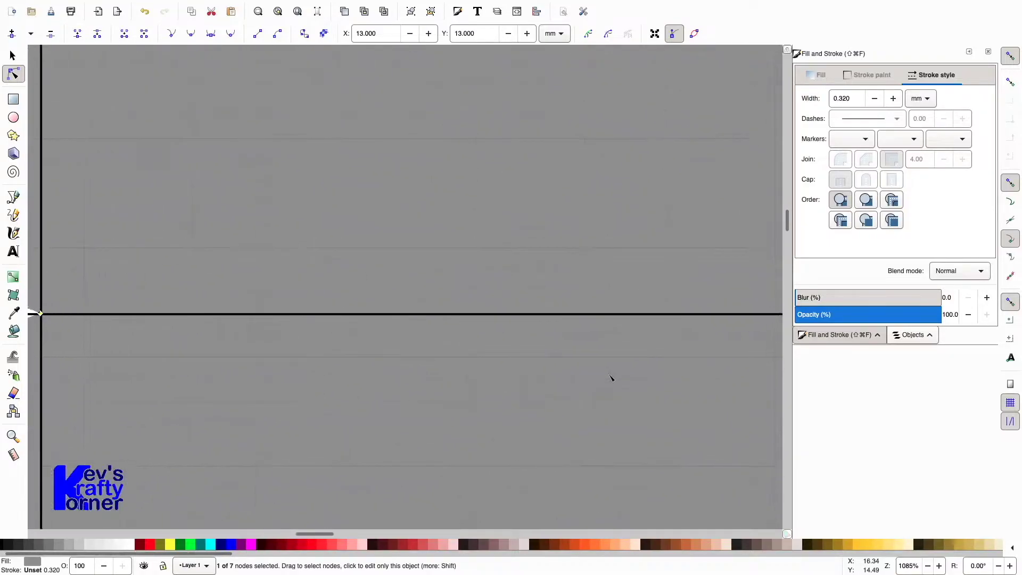
Add nodes on the rectangle's right edge at about Y 8, 13 and 18 mm and move the middle one onto the upper-right fold-line intersection
scroll(610, 376, "right", 10)
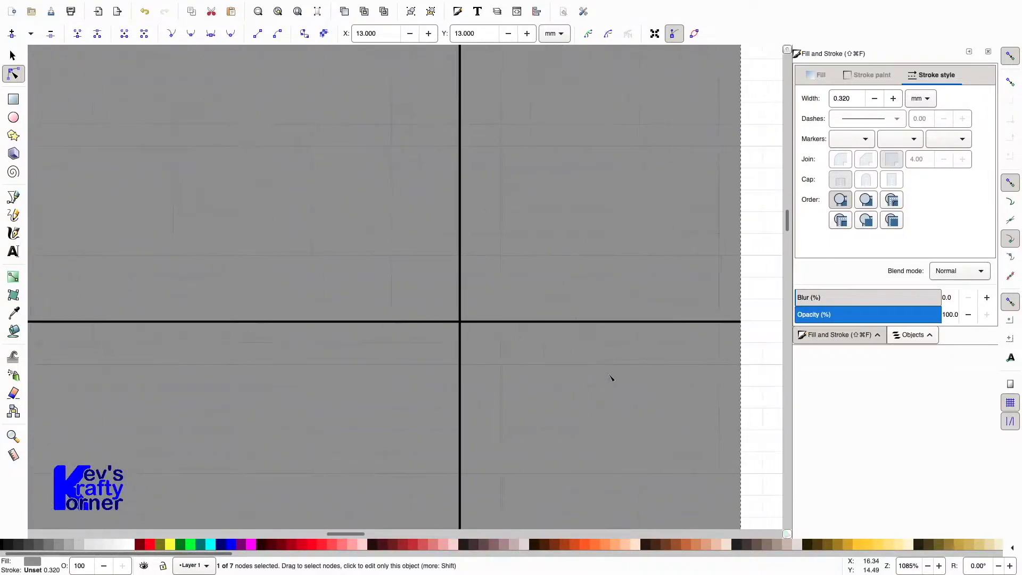
scroll(610, 377, "right", 3)
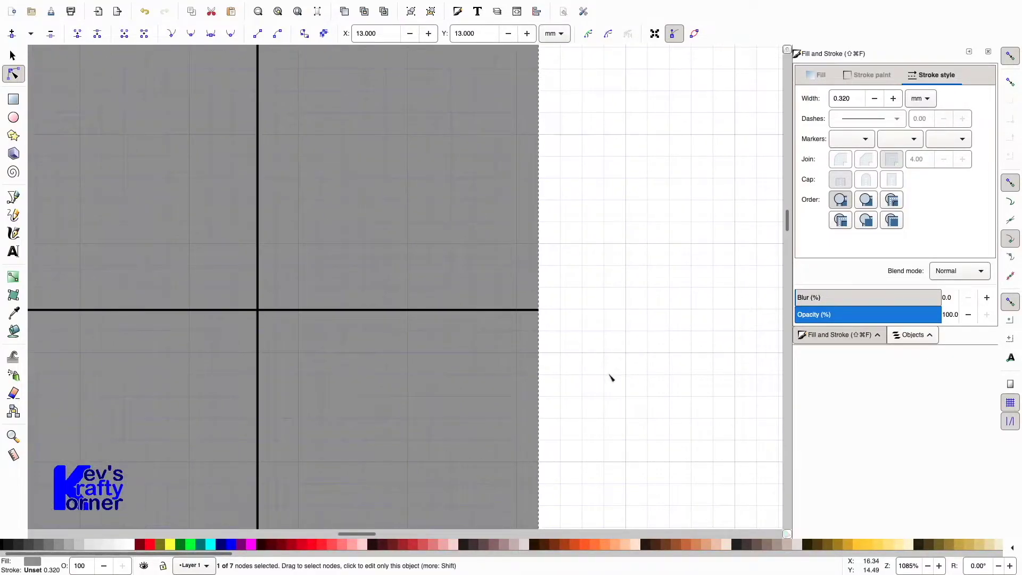
left_click(539, 310)
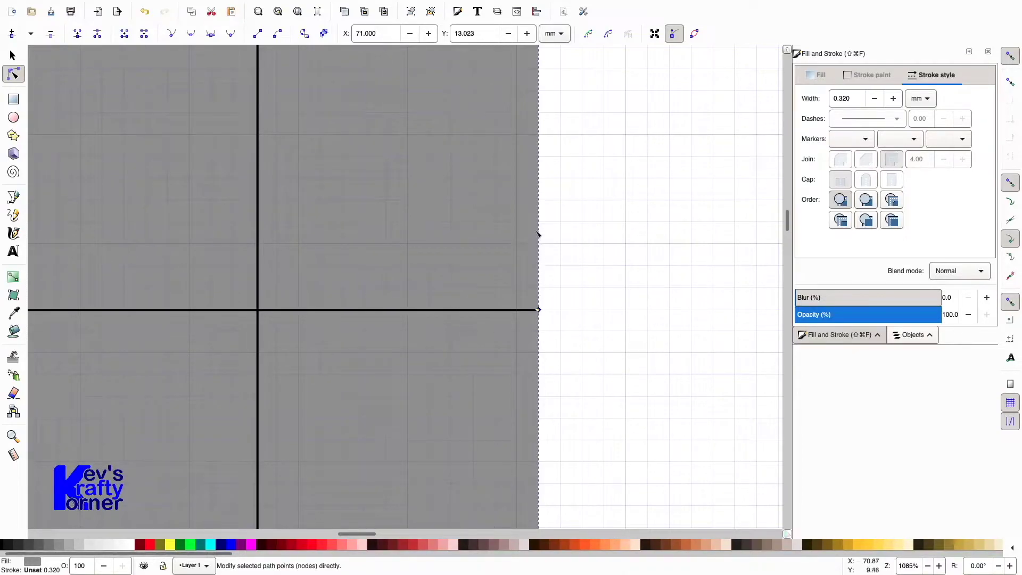
left_click(538, 201)
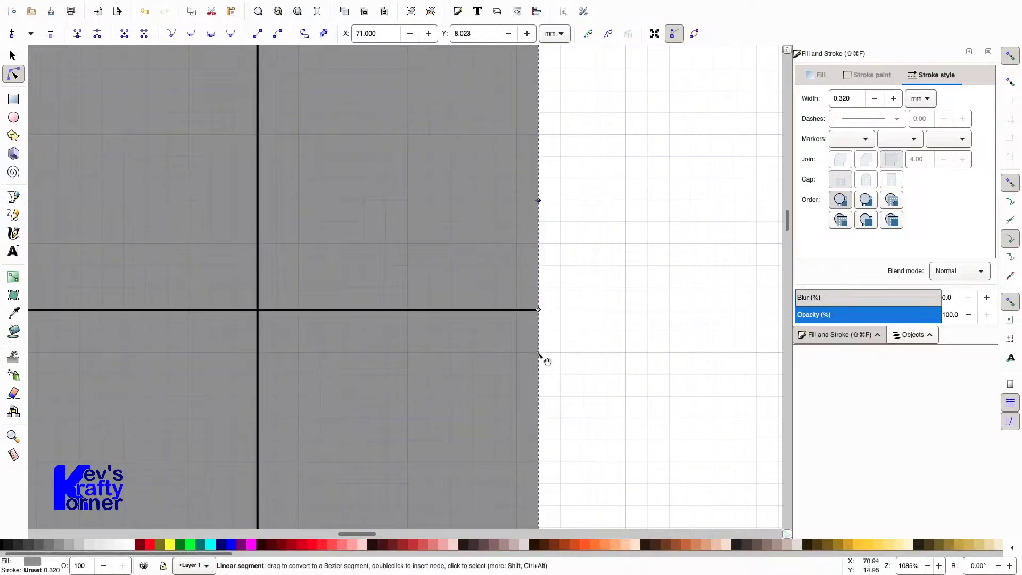
double_click(539, 417)
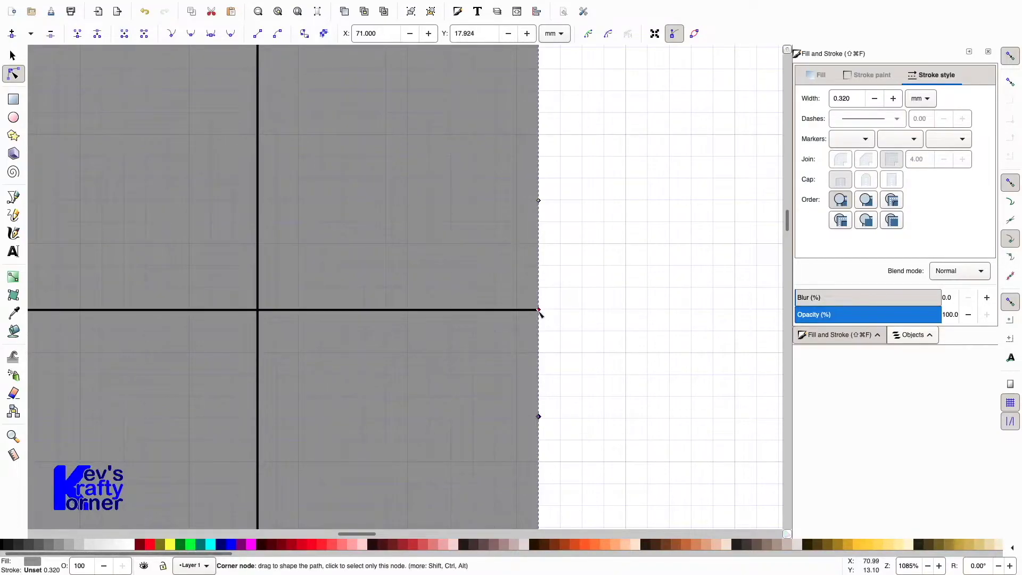
left_click_drag(539, 310, 265, 314)
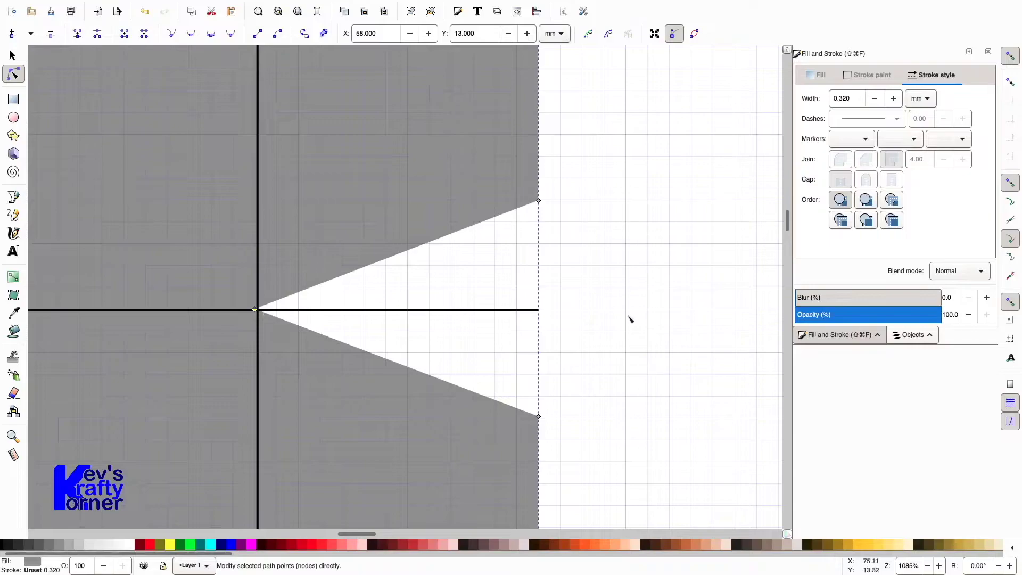
Set the X position of the right vertical fold line to 58 mm
scroll(631, 317, "down", 10)
scroll(630, 318, "down", 5)
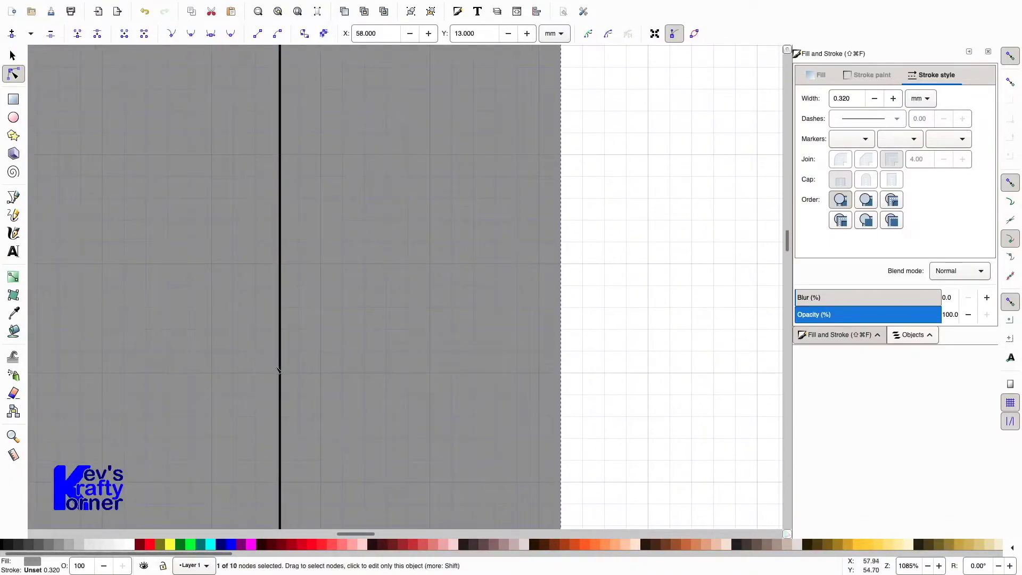
left_click(14, 55)
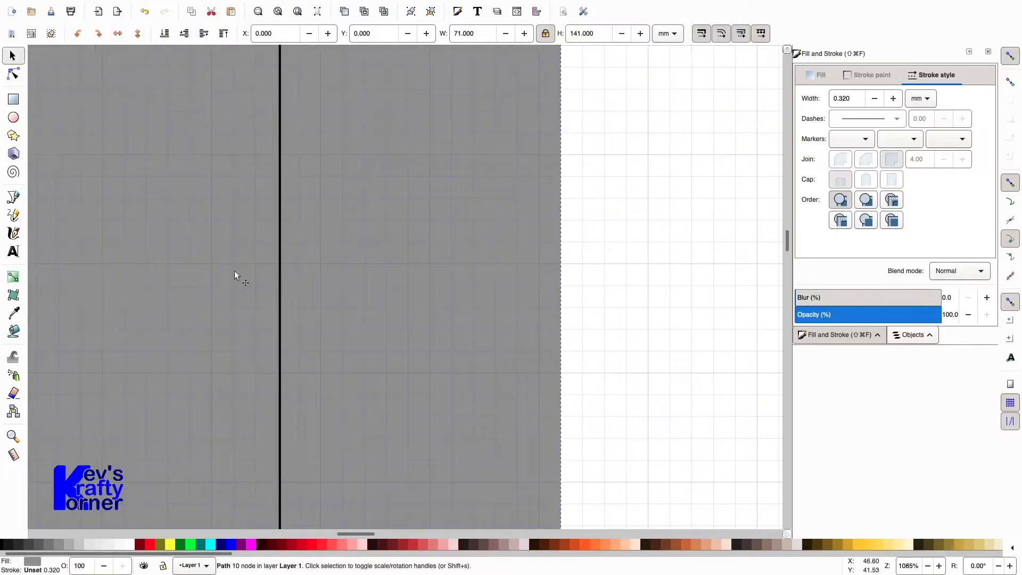
left_click(279, 286)
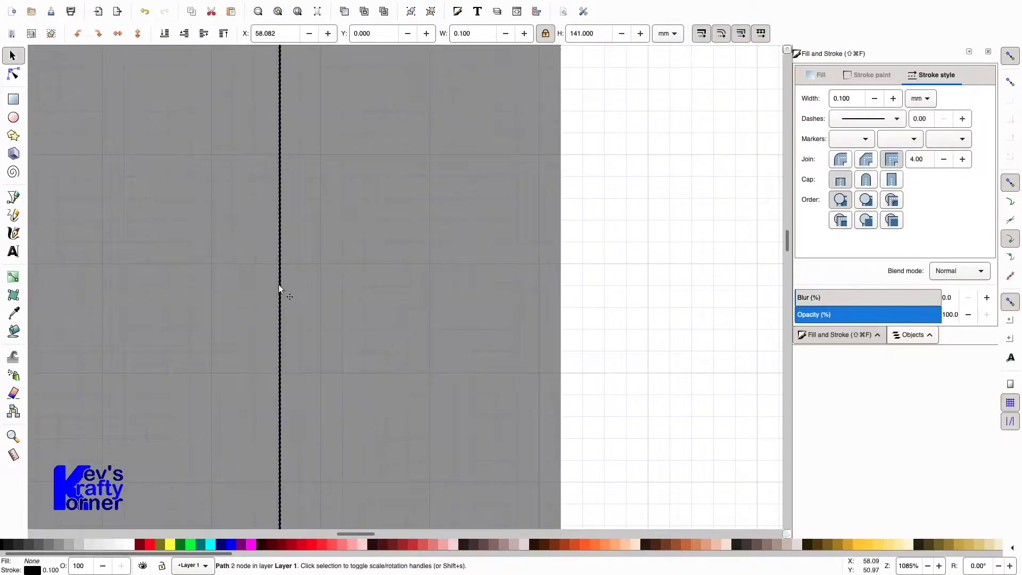
left_click(279, 33)
double_click(279, 33)
type("58")
key("Return")
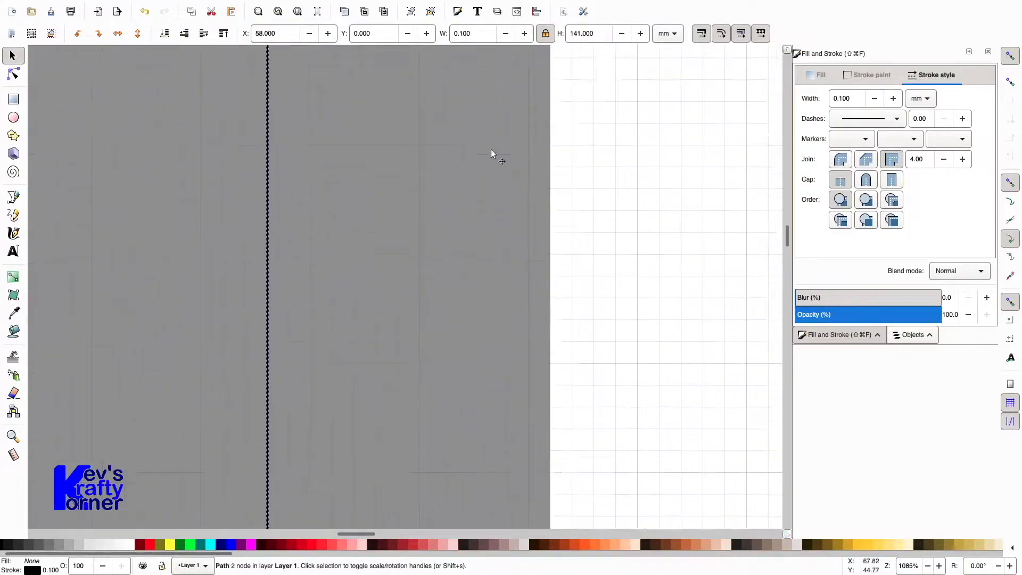
Set the Y position of the lower horizontal fold line to 128 mm
scroll(491, 149, "up", 1)
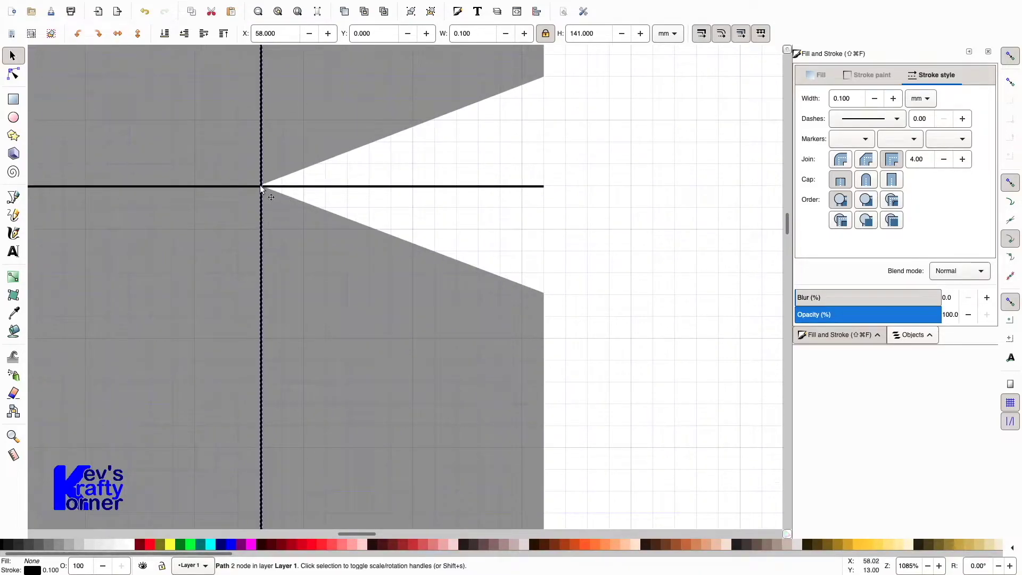
scroll(447, 322, "down", 5)
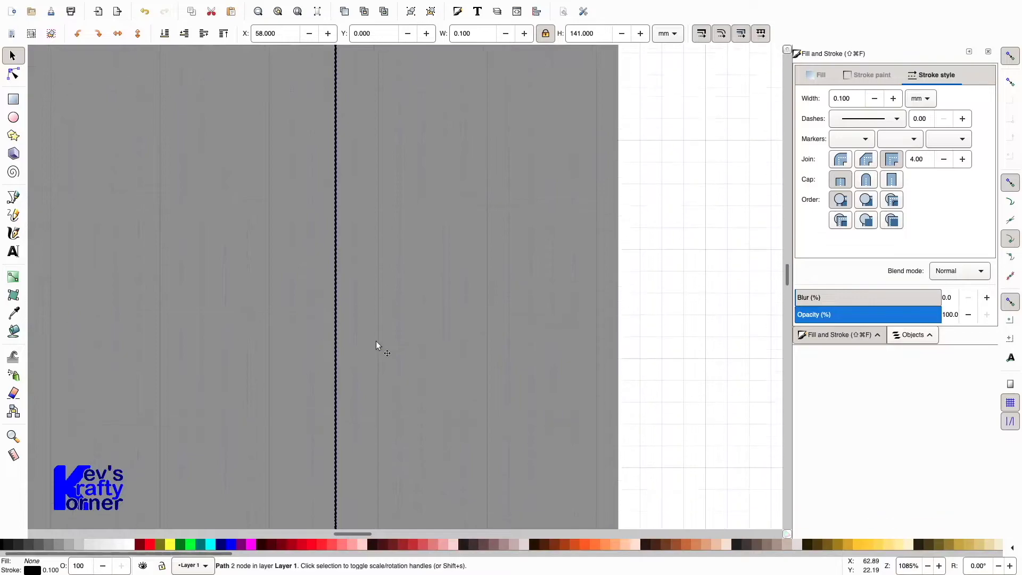
scroll(375, 345, "up", 3)
scroll(375, 345, "up", 2)
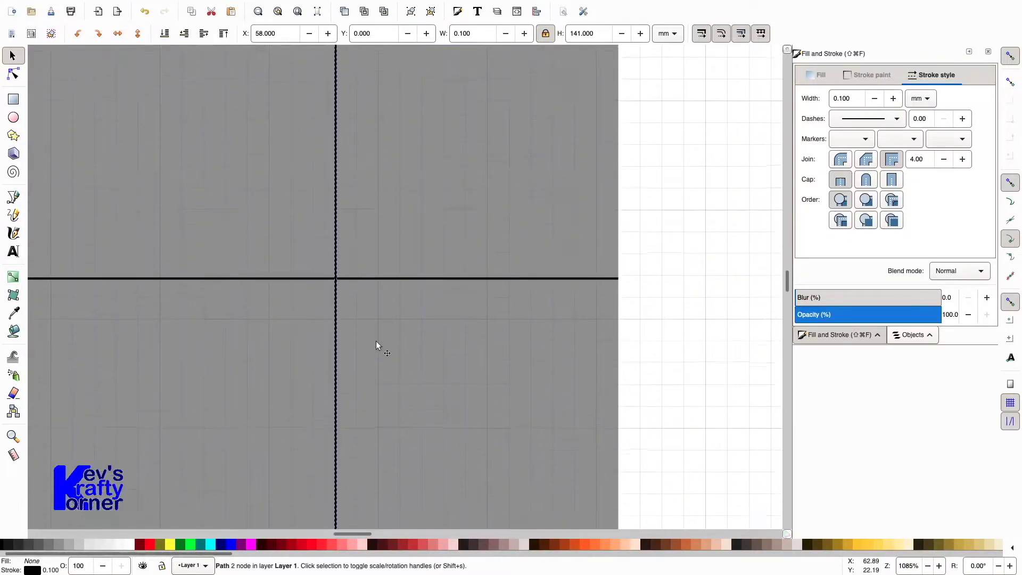
left_click(610, 280)
triple_click(385, 30)
type("1")
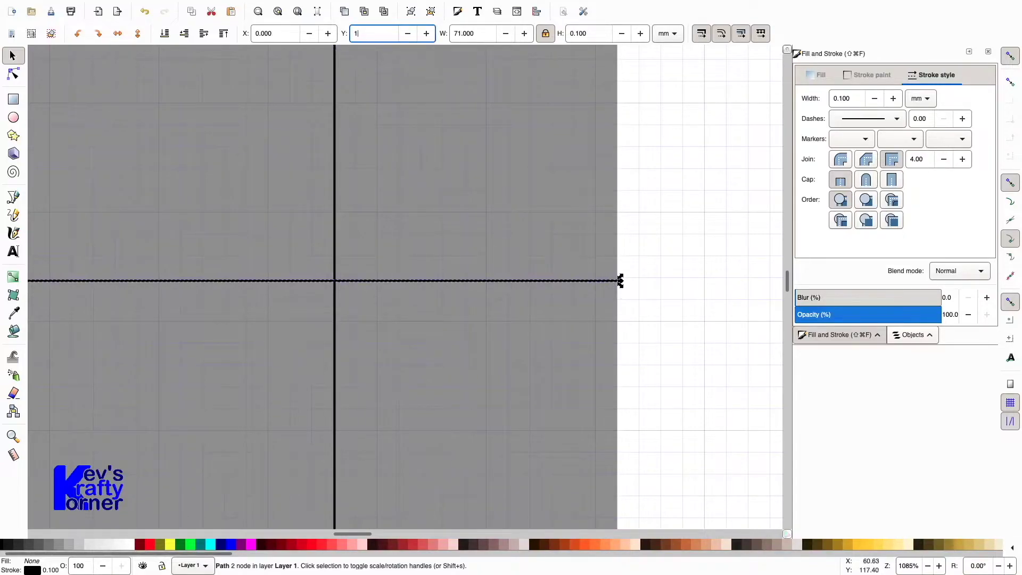
type("28")
key("Return")
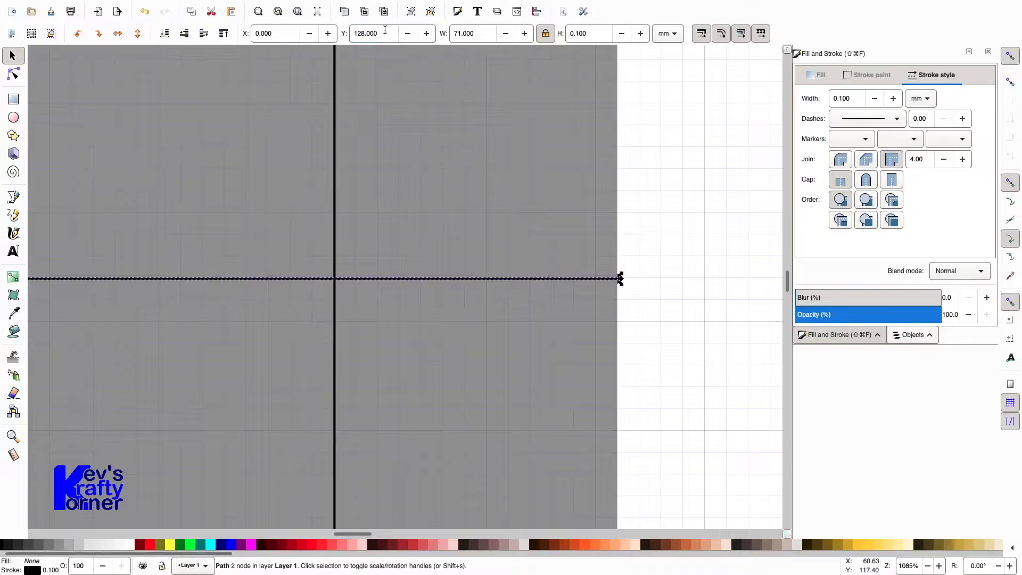
Add nodes on the rectangle's right edge at about Y 123, 128 and 133 mm and move the middle one onto the lower-right fold-line intersection
left_click(414, 142)
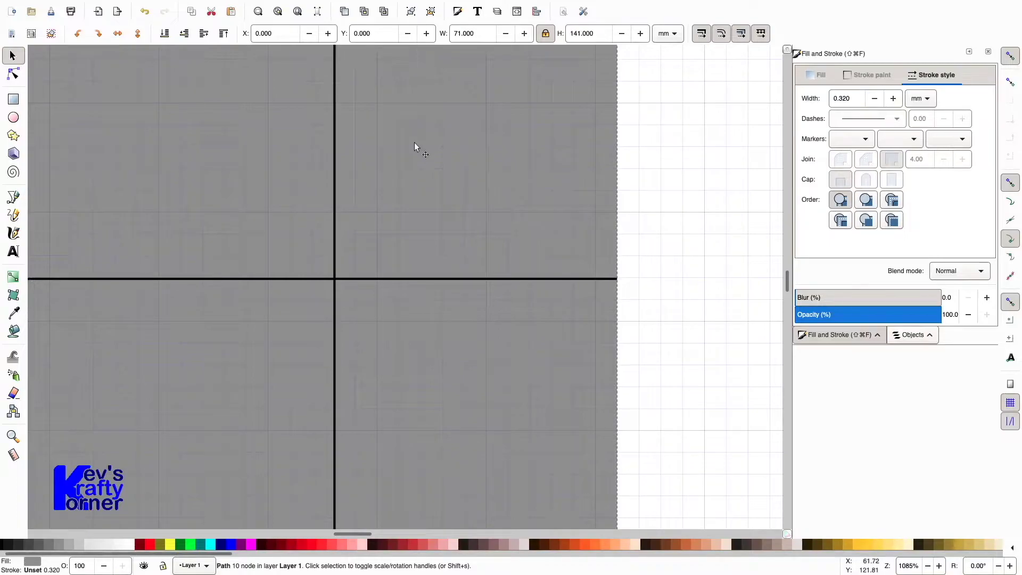
key("n")
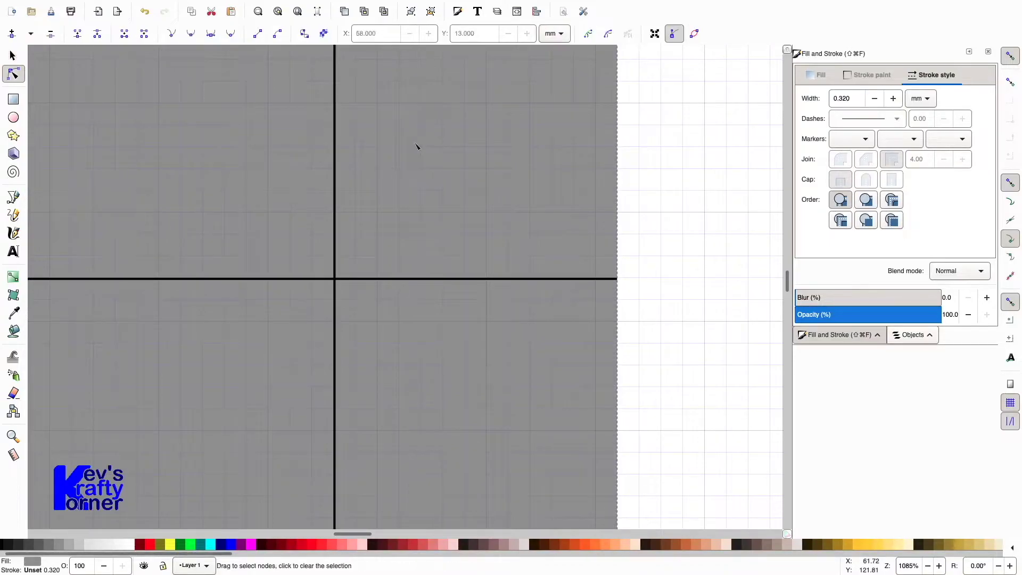
left_click(618, 278)
double_click(617, 167)
double_click(617, 386)
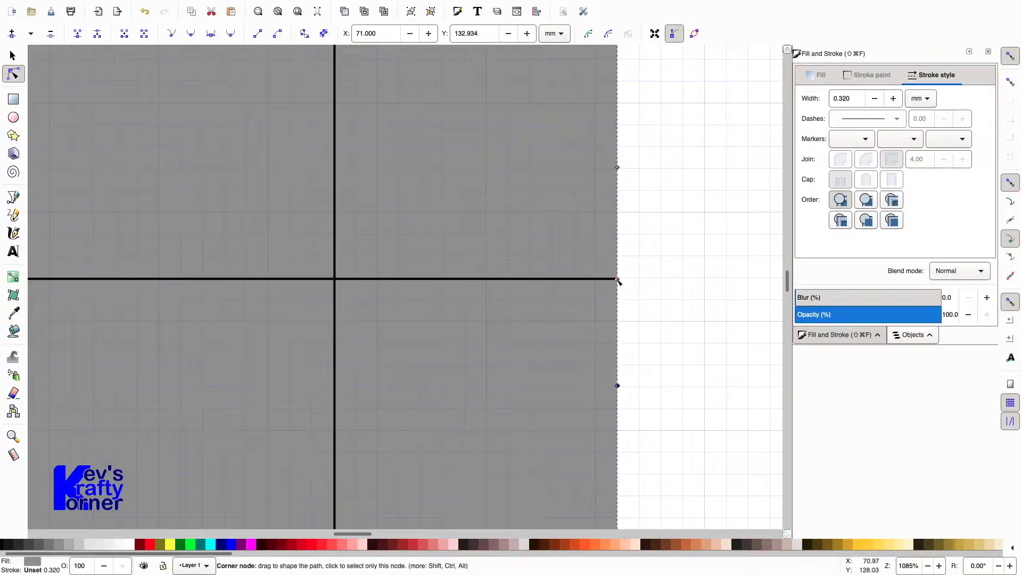
left_click_drag(606, 281, 341, 287)
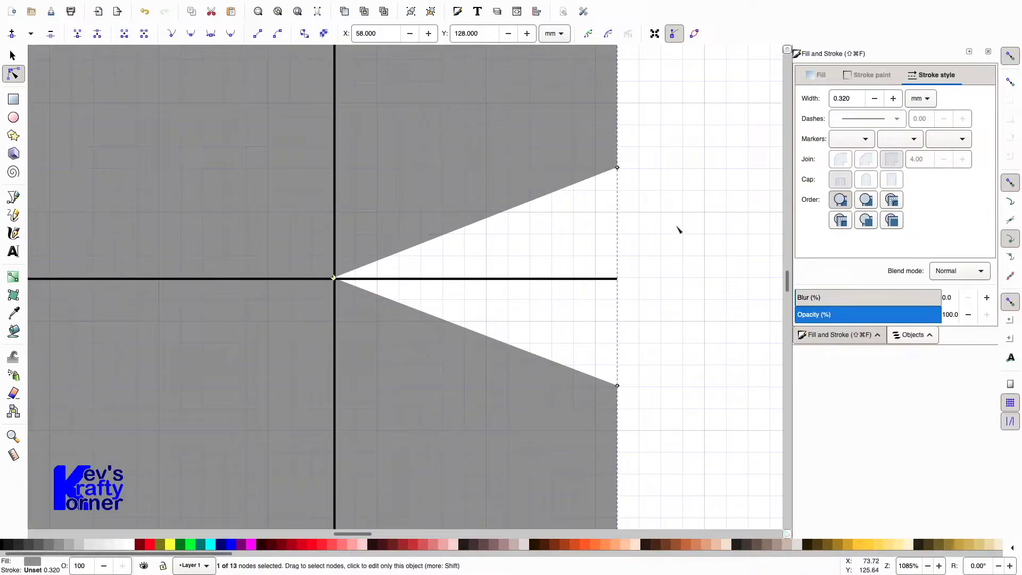
key("s")
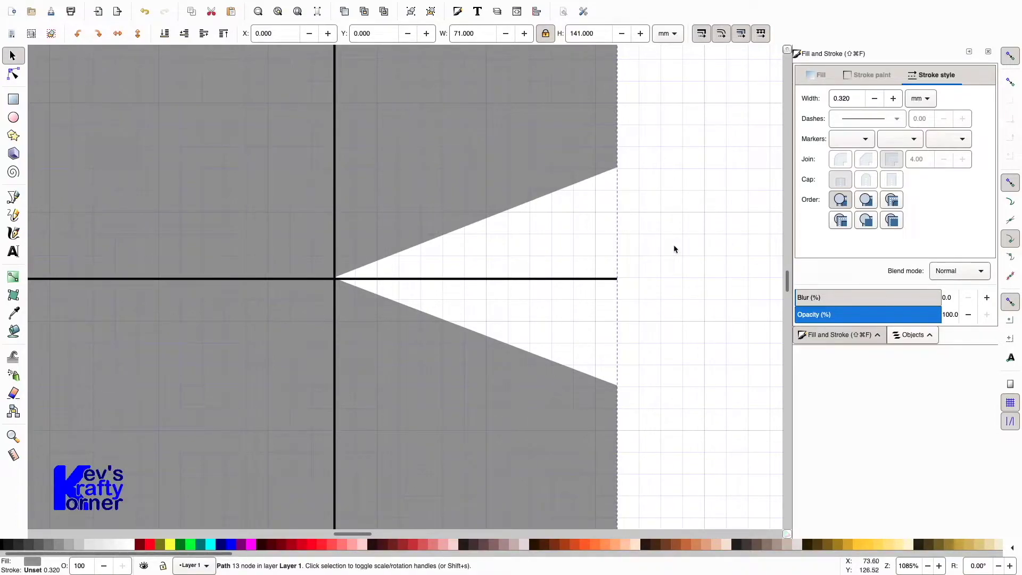
Add nodes on the rectangle's left edge at about Y 123, 128 and 133 mm and move the middle one onto the lower-left fold-line intersection
key("3")
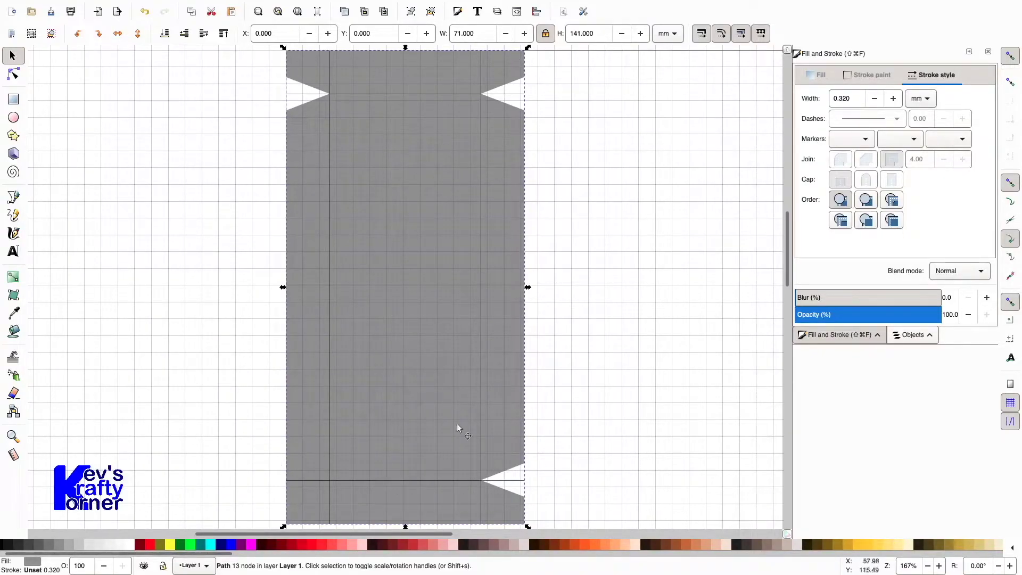
left_click(12, 438)
left_click_drag(271, 460, 358, 508)
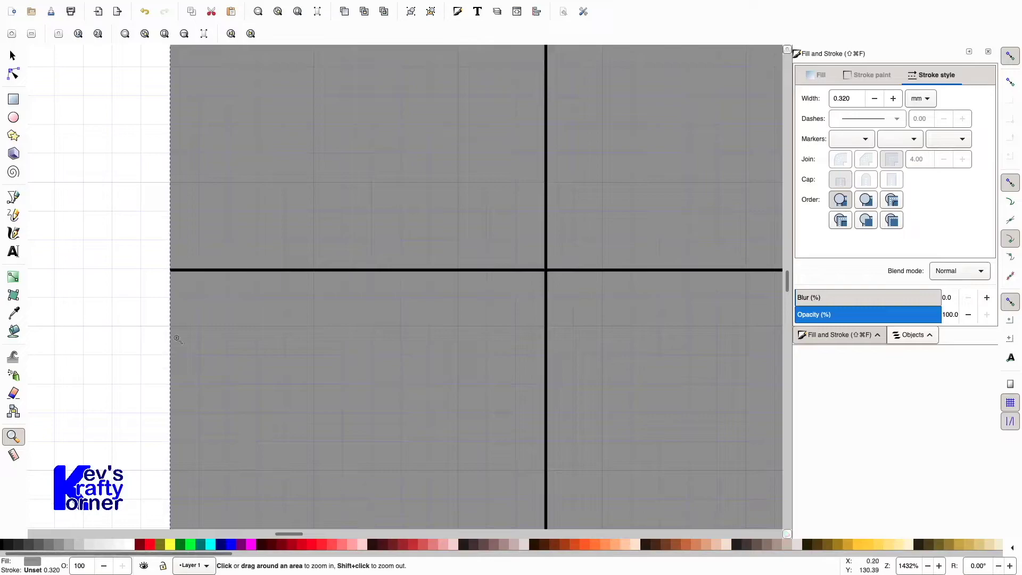
left_click(15, 76)
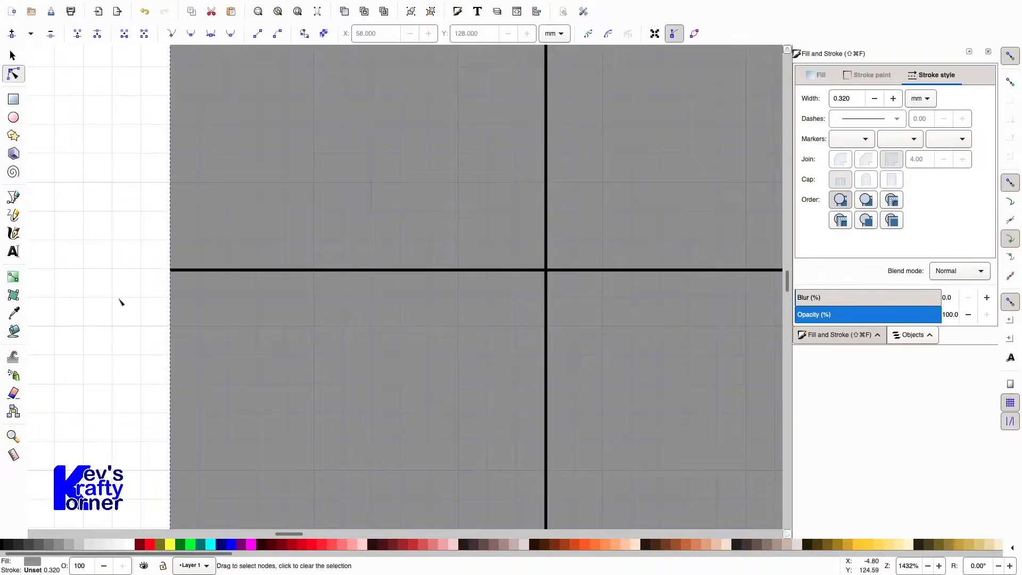
left_click(171, 270)
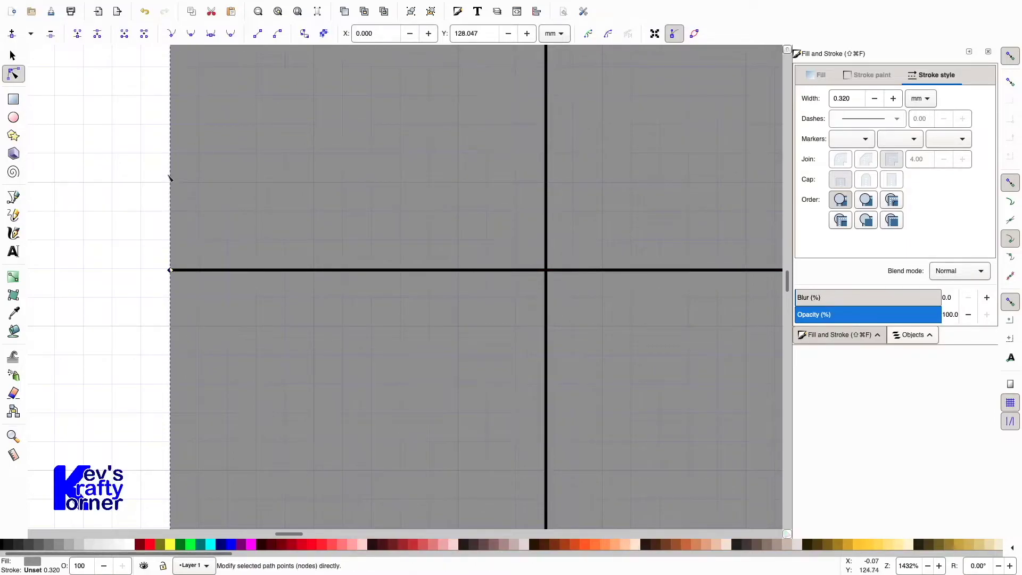
left_click(171, 128)
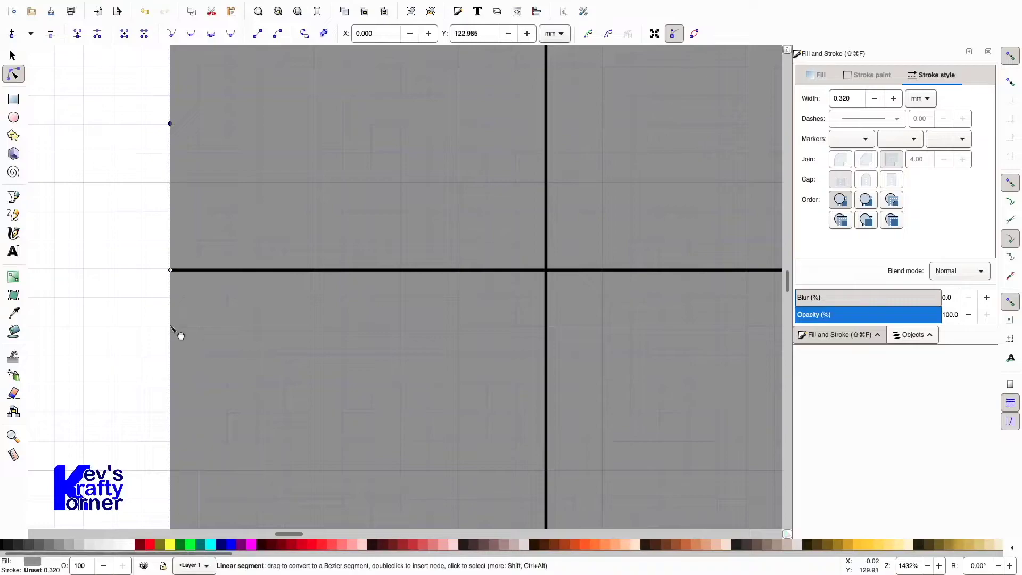
double_click(171, 412)
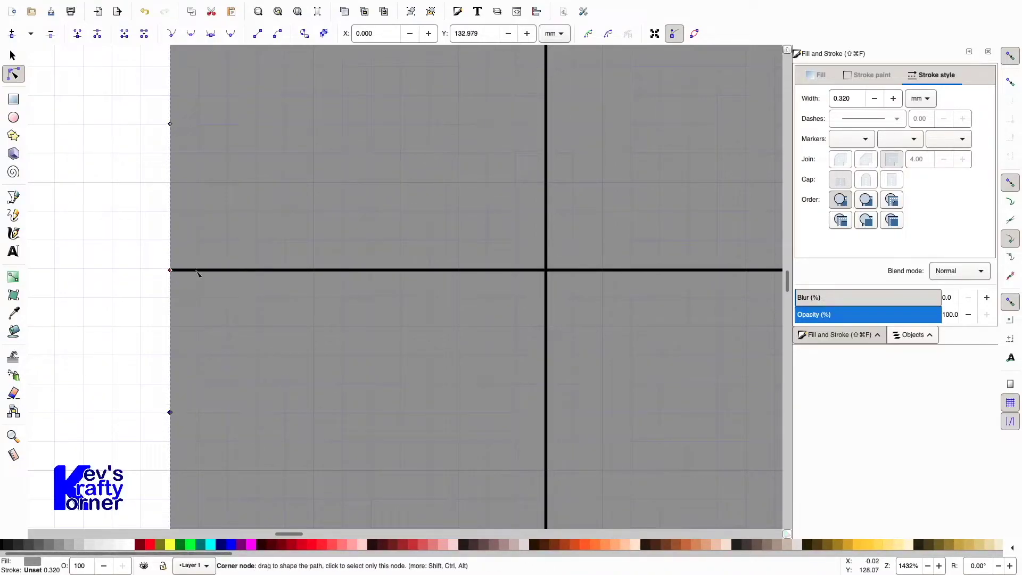
left_click_drag(197, 271, 545, 273)
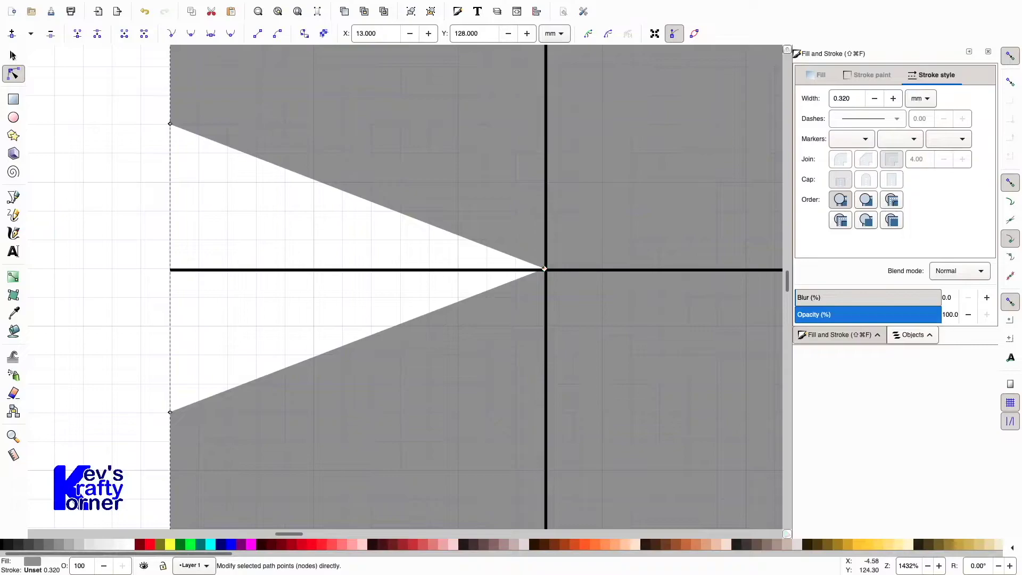
left_click(13, 55)
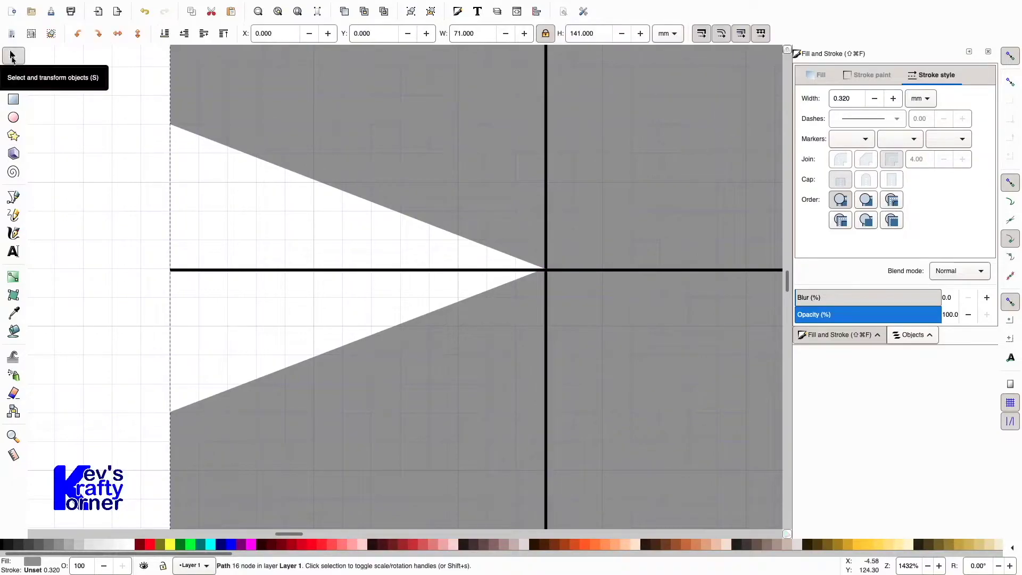
key("3")
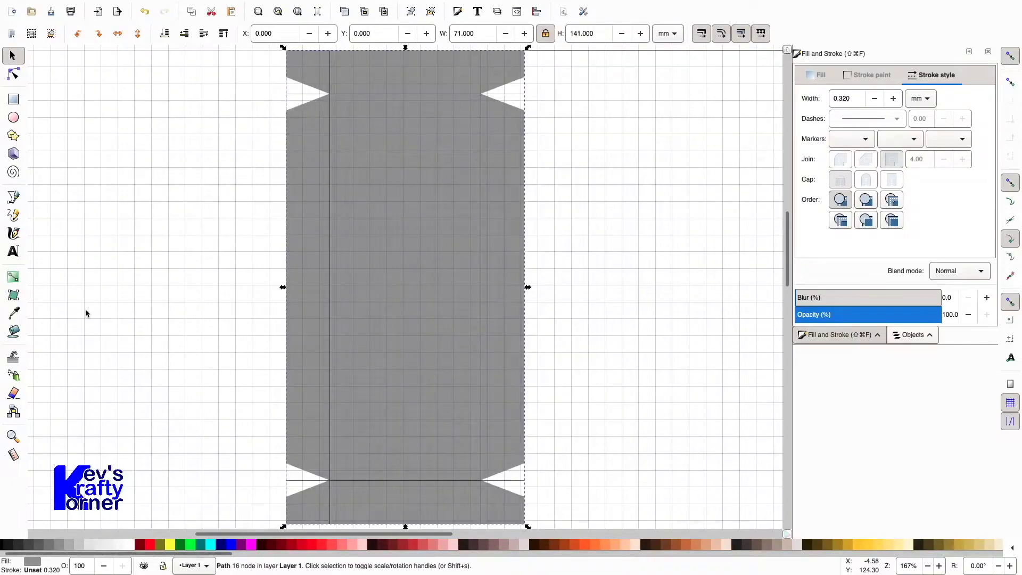
Select the notched rectangle together with its four fold lines and group them
left_click(615, 261)
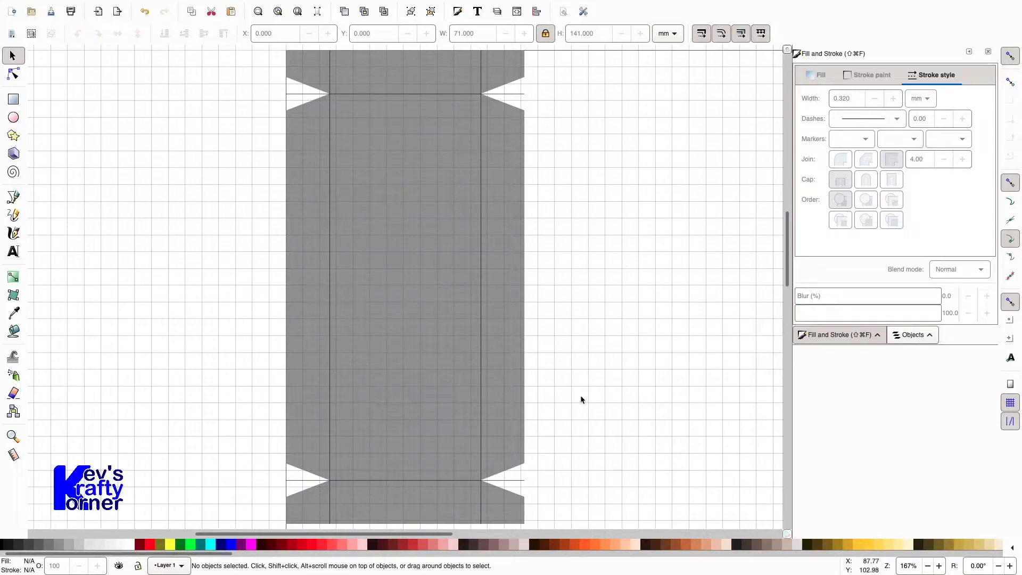
key("5")
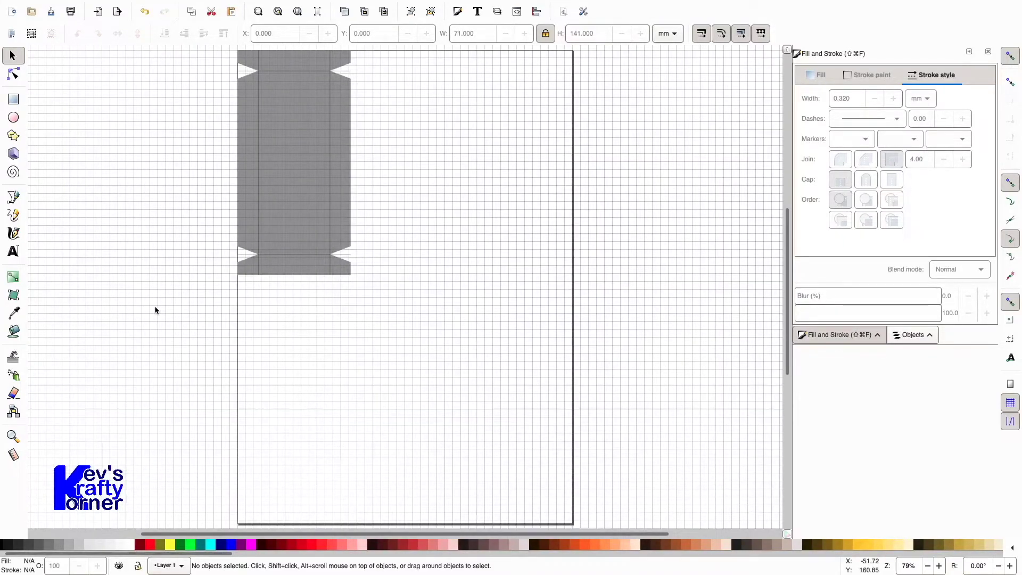
left_click_drag(158, 315, 417, 46)
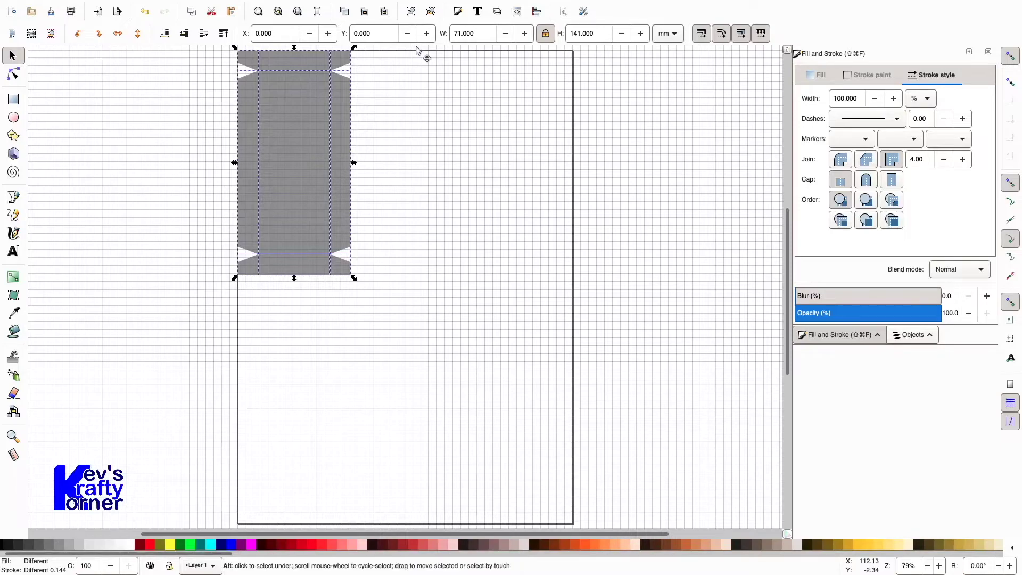
key("ctrl+g")
mouse_move(168, 2)
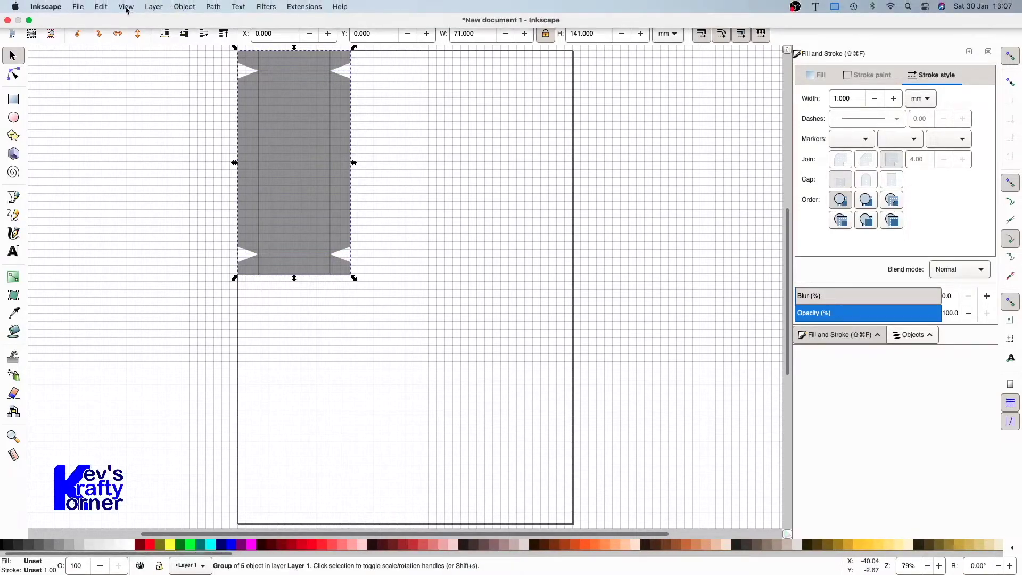
left_click(181, 7)
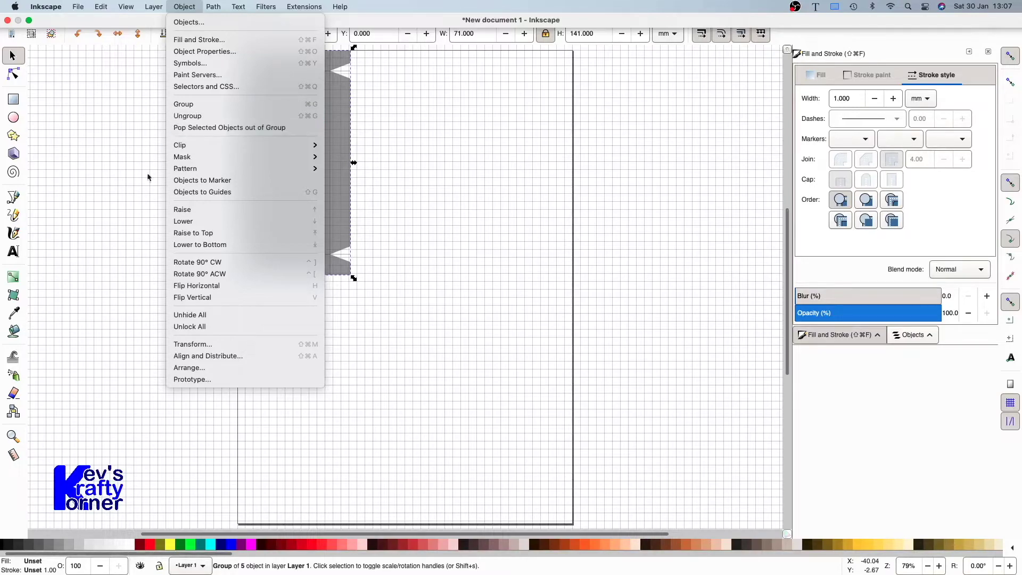
left_click(118, 235)
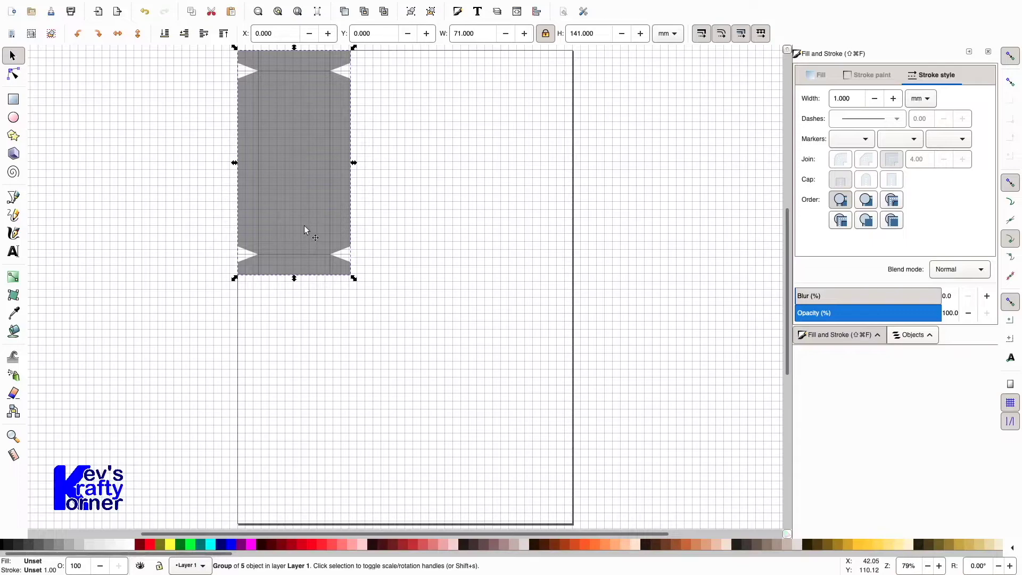
Duplicate the grouped box template, place the copy at about X 97, Y 37 mm, and fill it cyan
key("ctrl+d")
left_click_drag(305, 230, 468, 294)
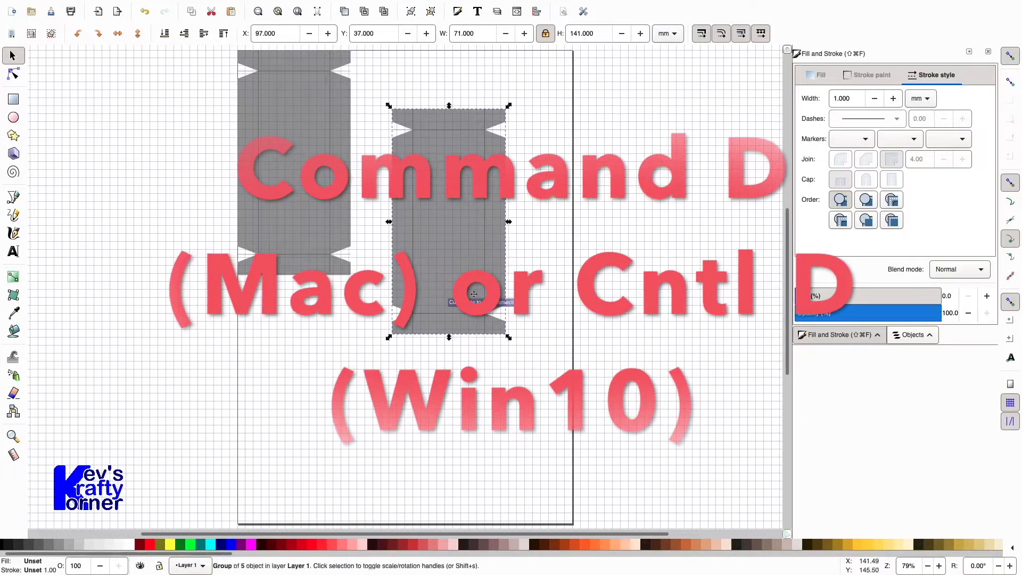
left_click(211, 544)
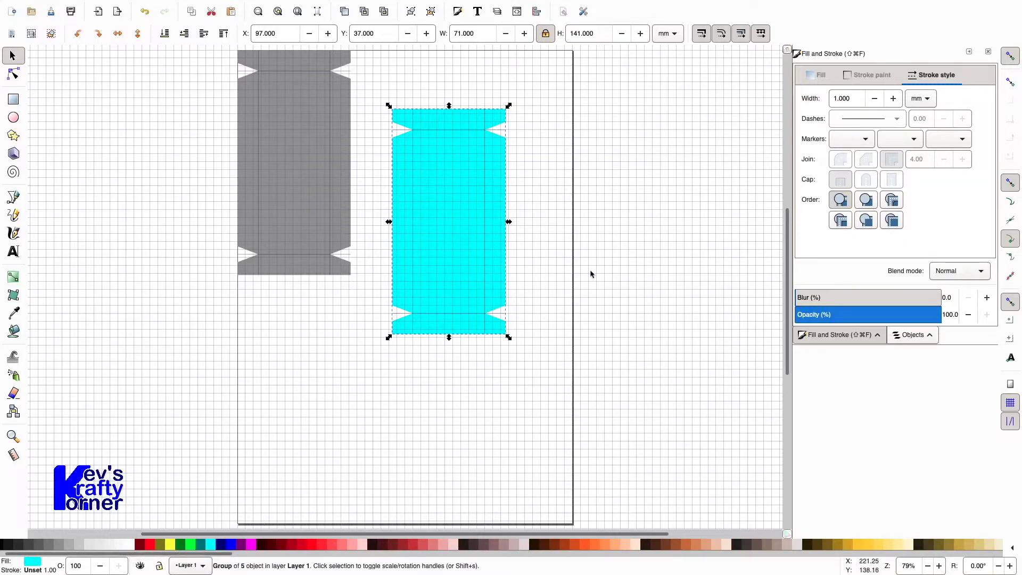
Hide the page grid and clear the selection
left_click(126, 8)
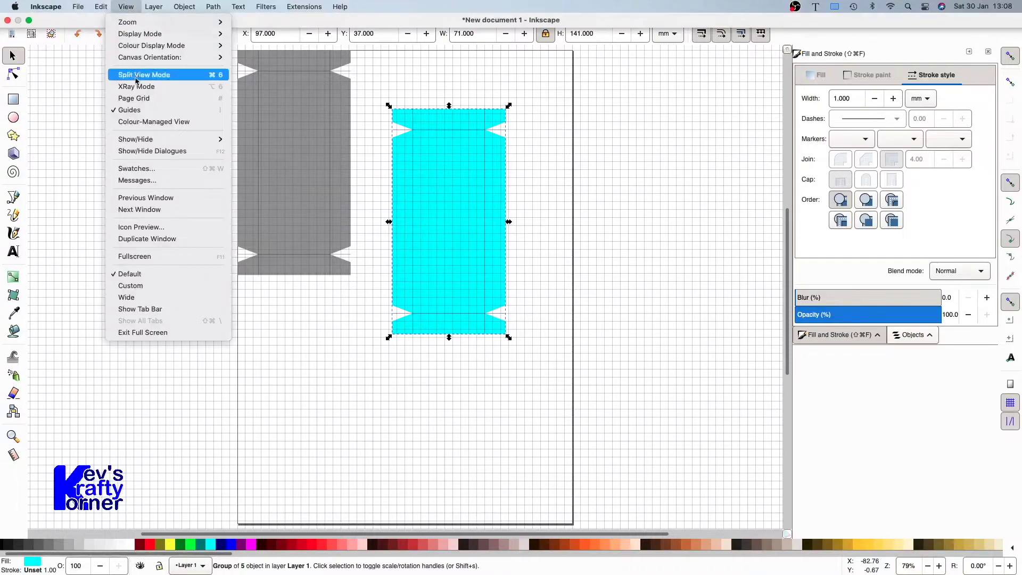
left_click(136, 99)
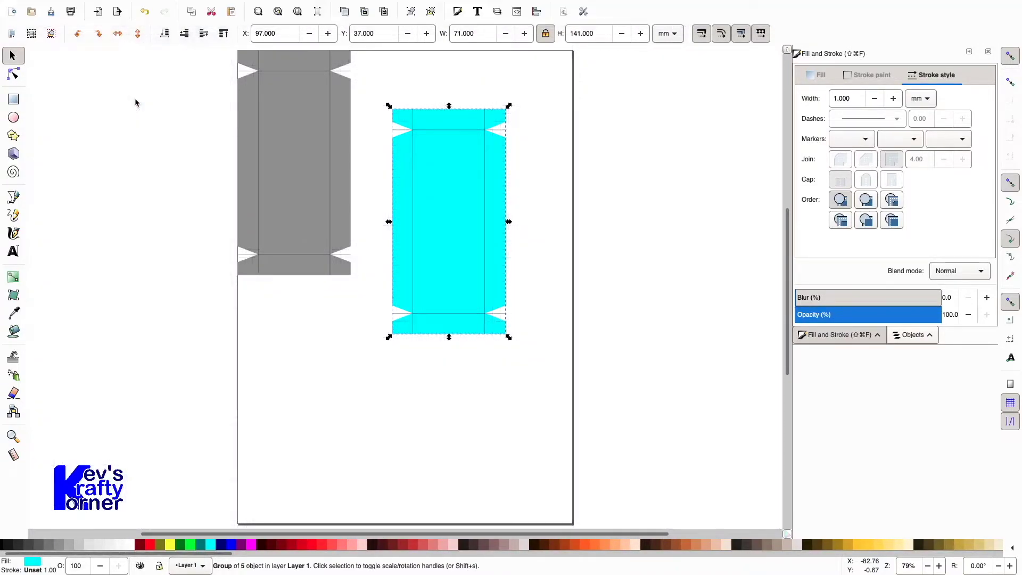
left_click(394, 433)
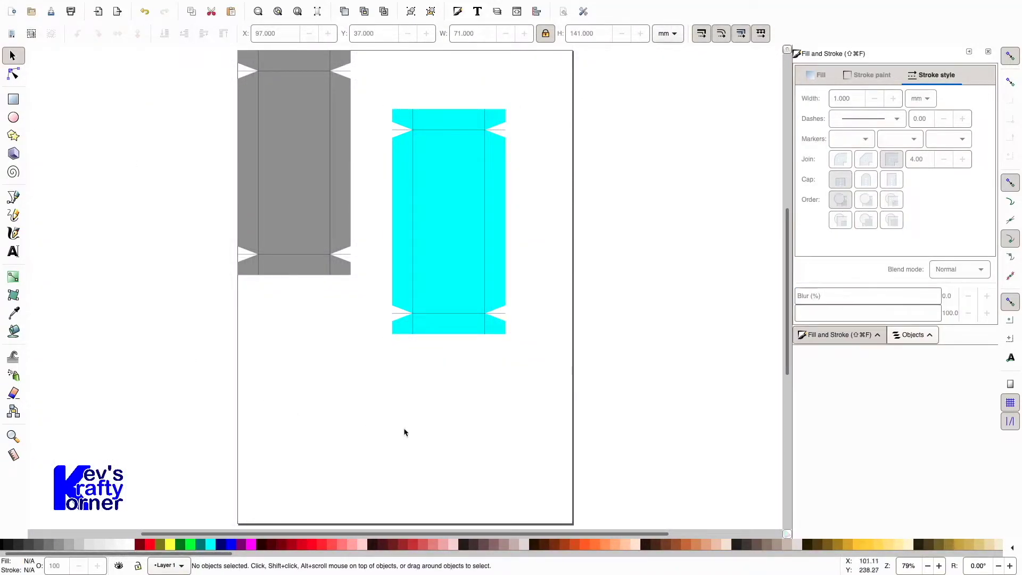
Unlock the cyan template's aspect ratio and set its width to 74 mm and height to 144 mm
left_click(461, 292)
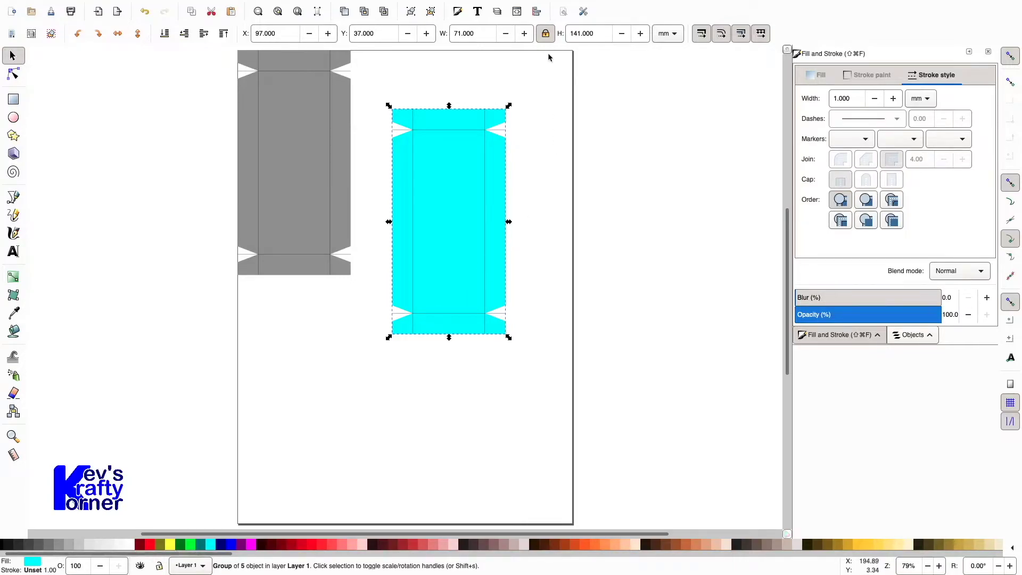
left_click(545, 34)
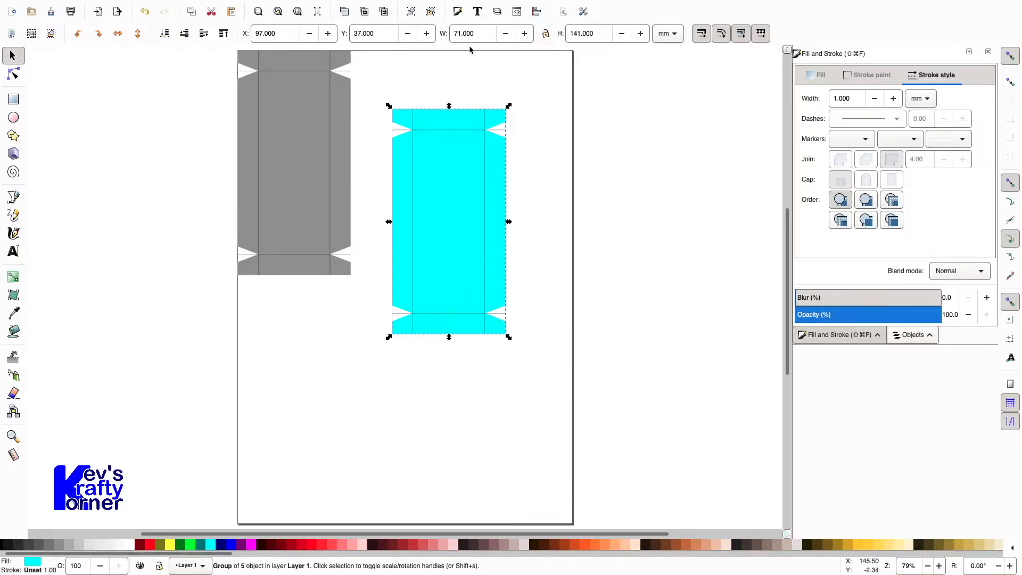
left_click(461, 33)
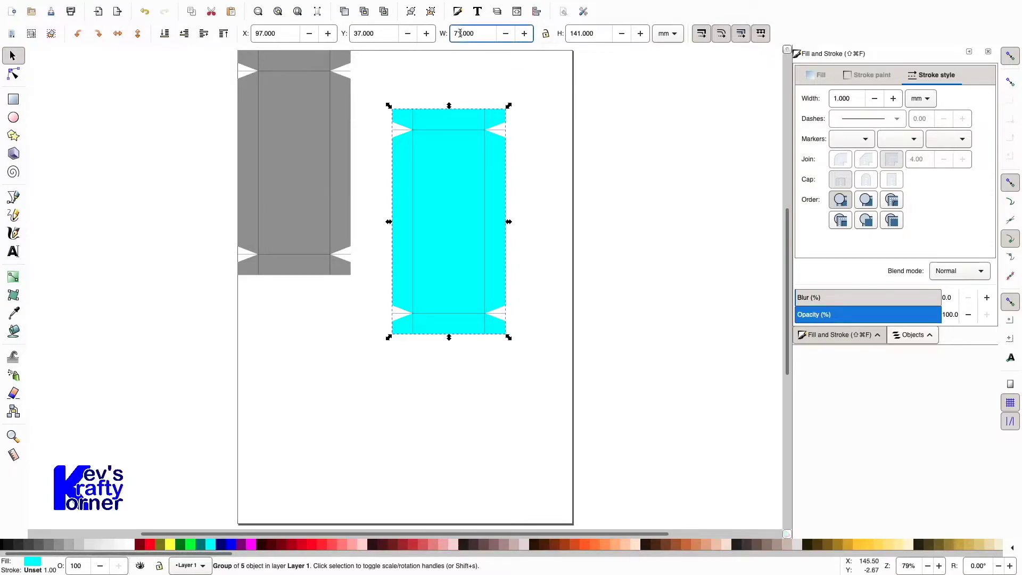
type("3")
key("Return")
left_click(580, 33)
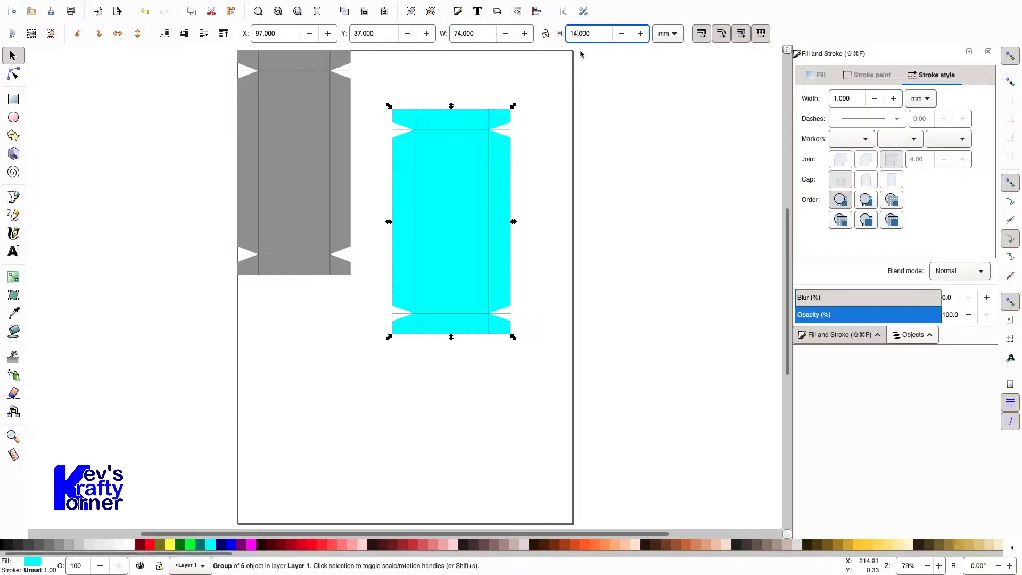
key("Return")
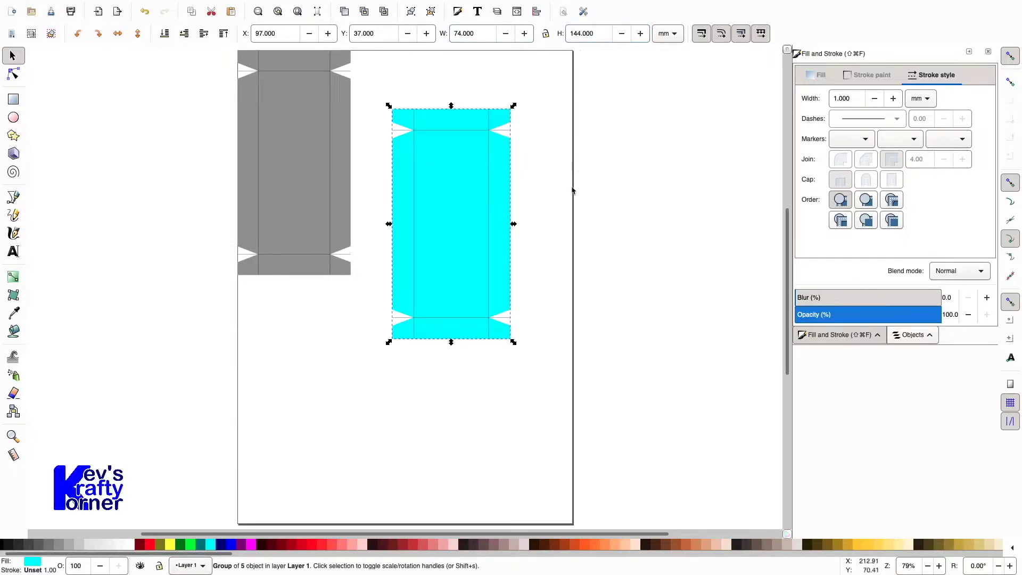
Move the cyan template to about X 102, Y 18 mm, overlap the grey template onto it, and raise the grey one in front
left_click_drag(459, 217, 471, 214)
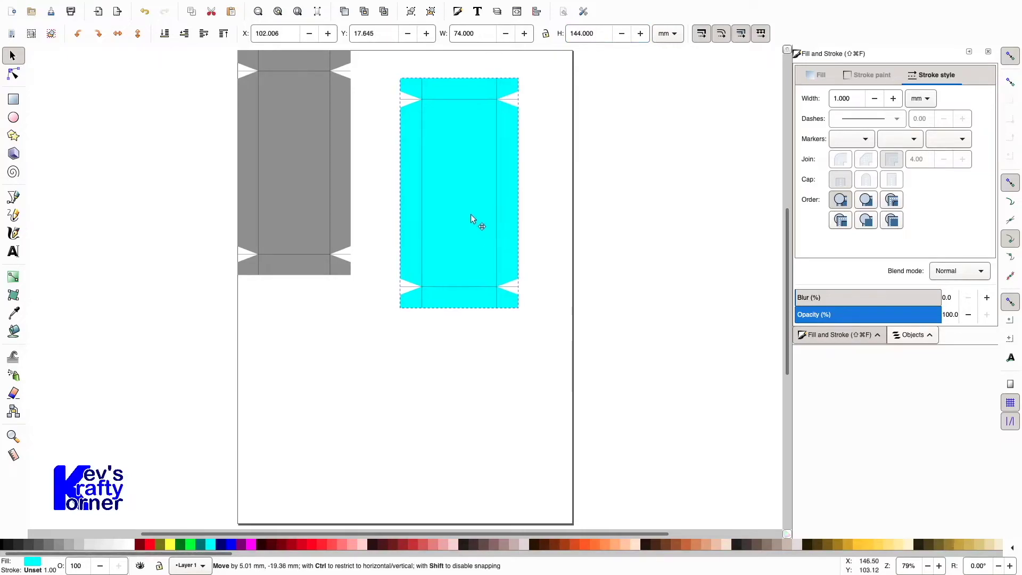
left_click_drag(319, 186, 410, 215)
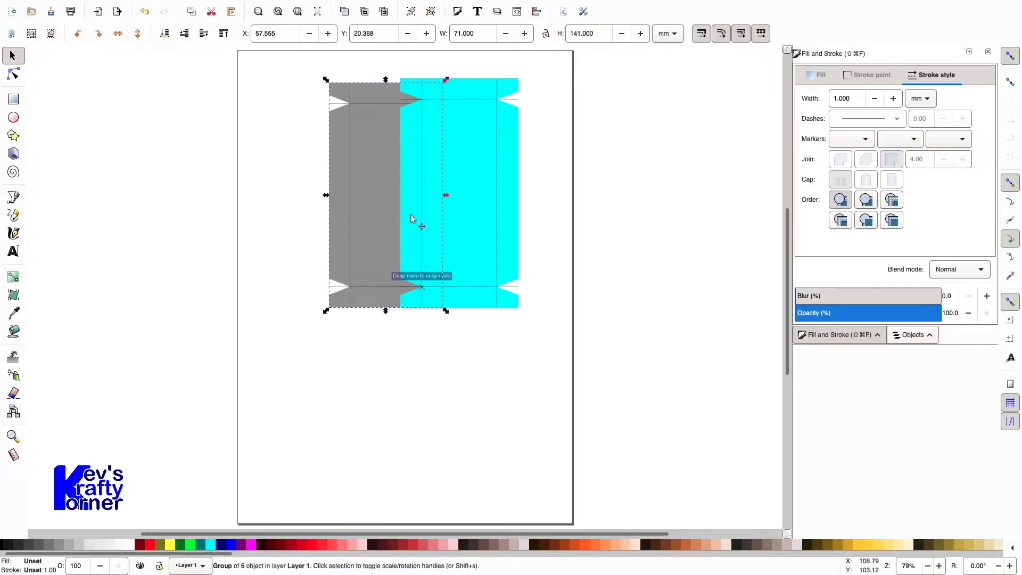
left_click(207, 34)
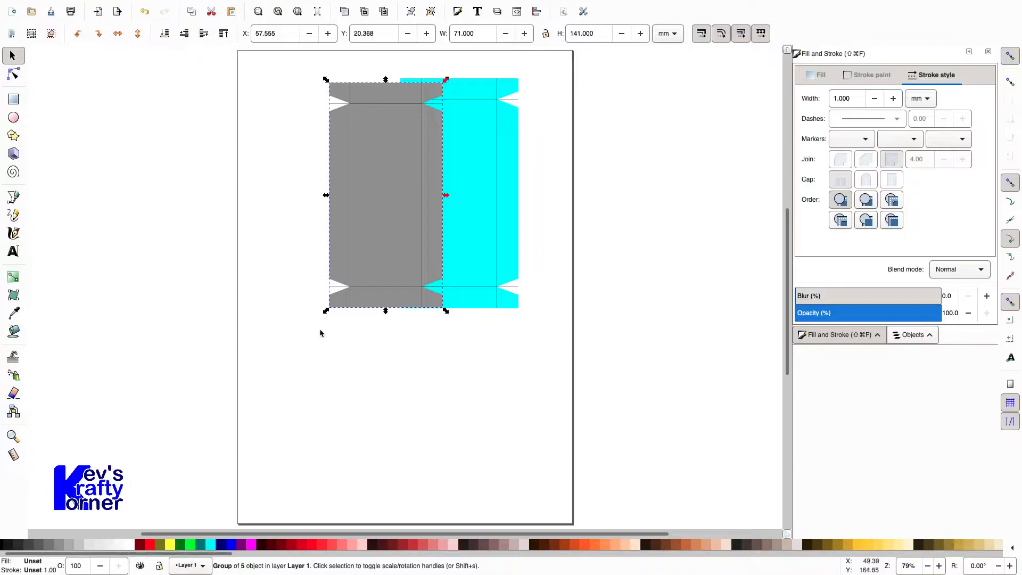
left_click(314, 357)
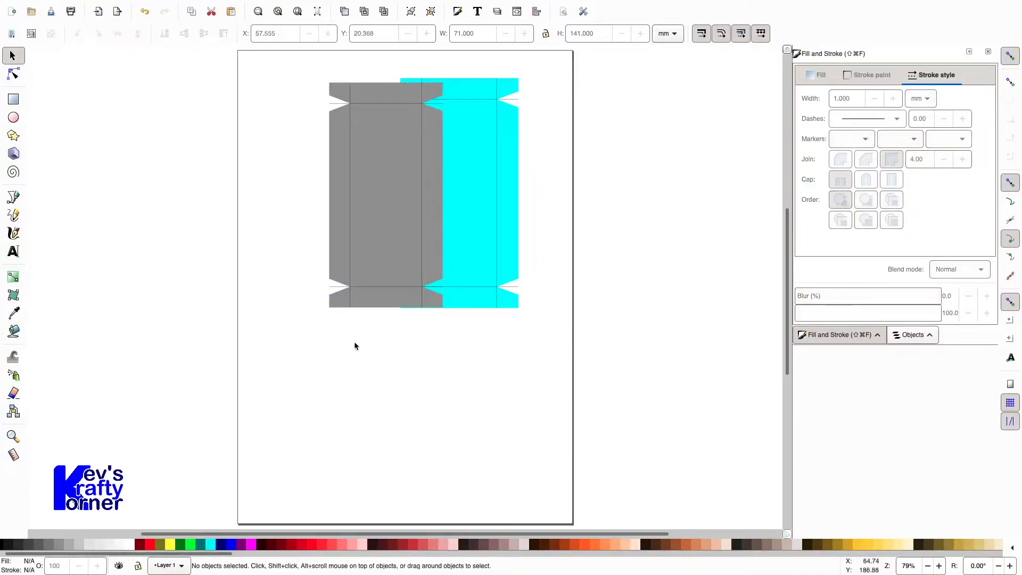
Select both templates and centre them on each other horizontally and vertically, relative to the selection area
left_click(378, 231)
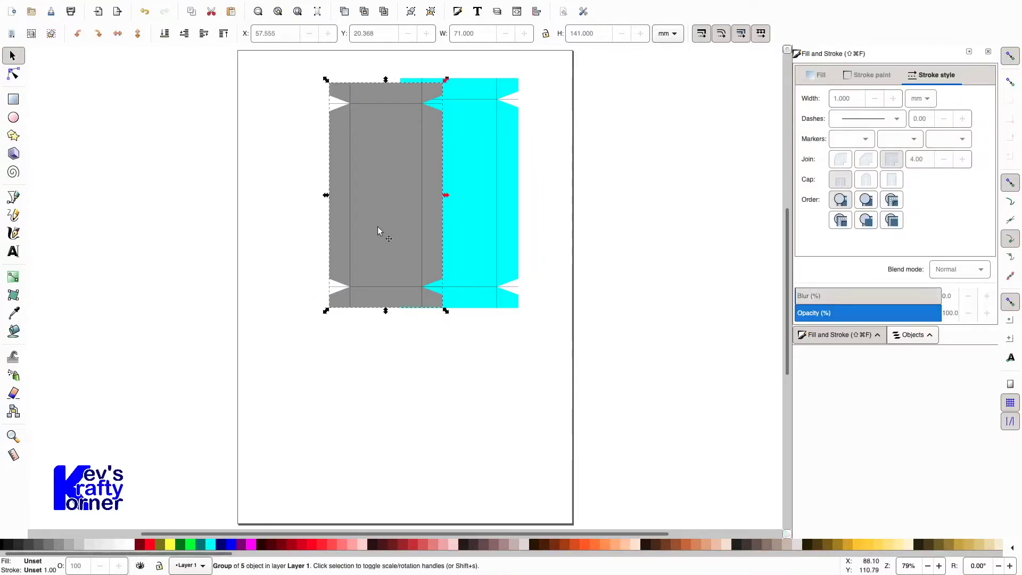
left_click(464, 222, "shift")
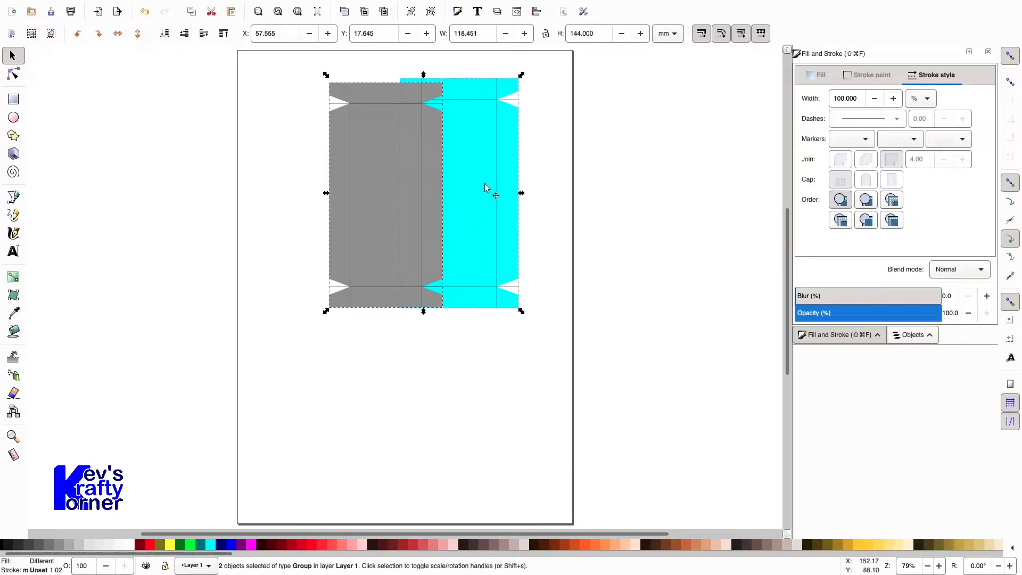
left_click(536, 11)
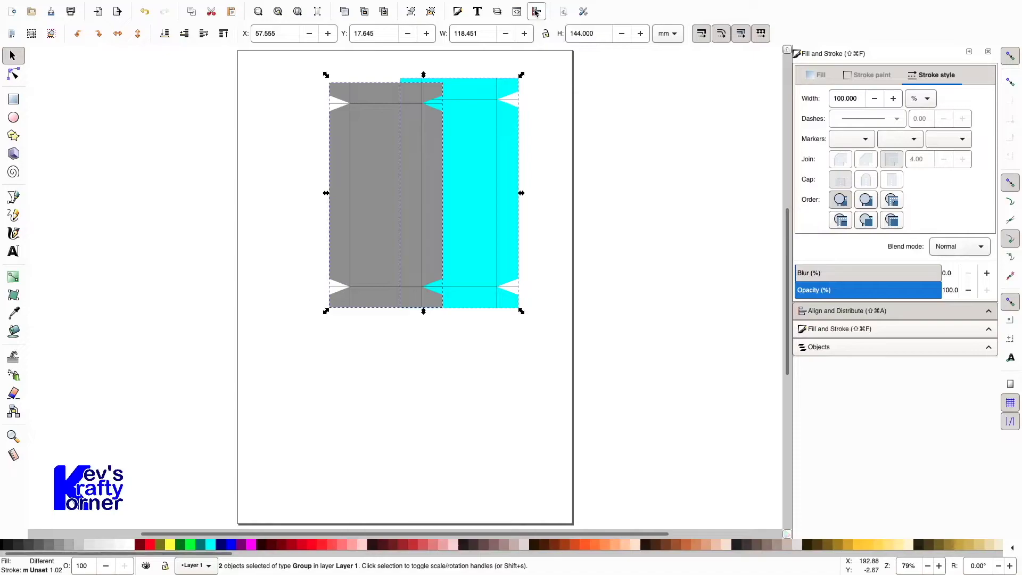
left_click(854, 348)
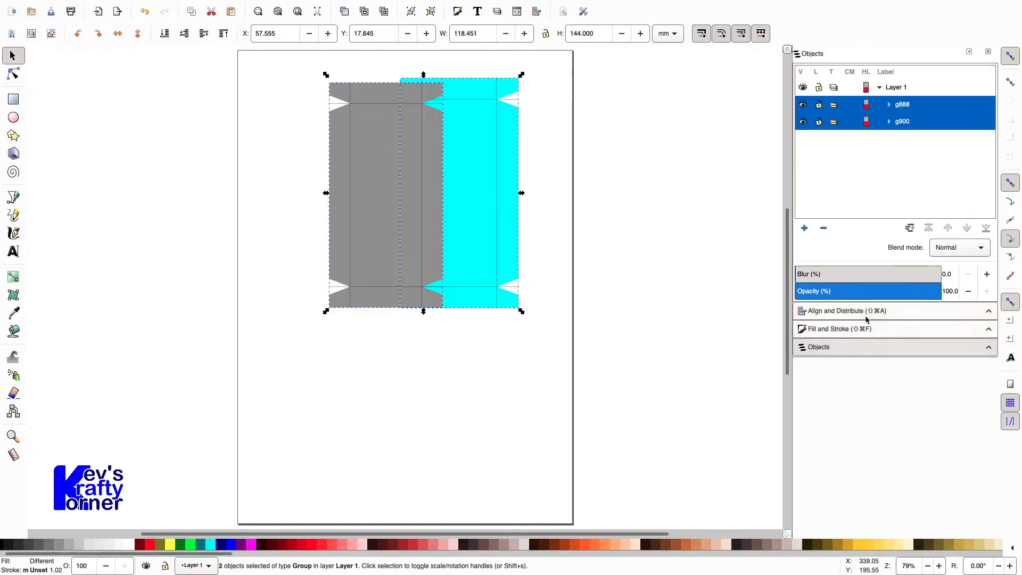
left_click(856, 313)
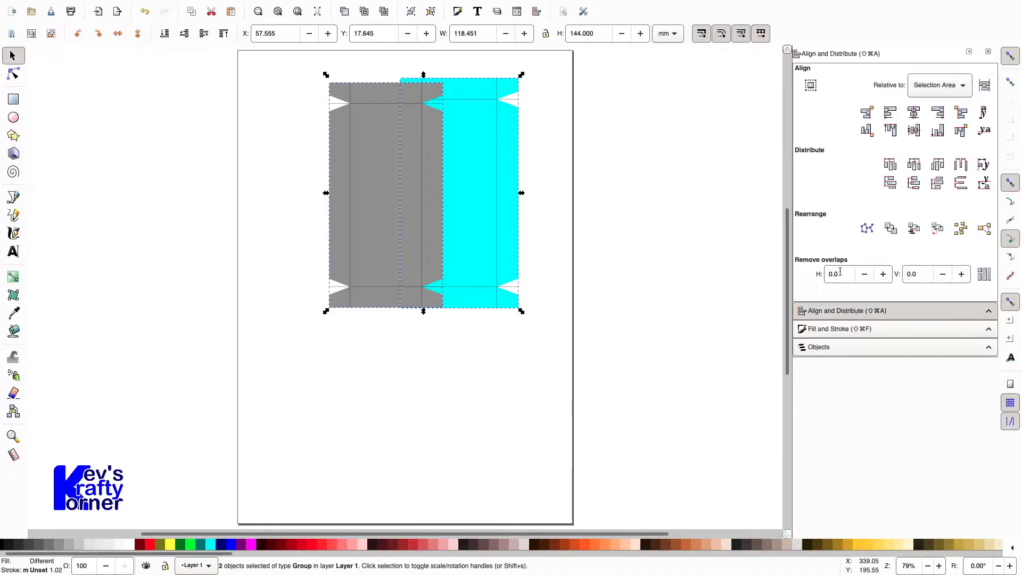
left_click(913, 112)
left_click(913, 131)
left_click(678, 230)
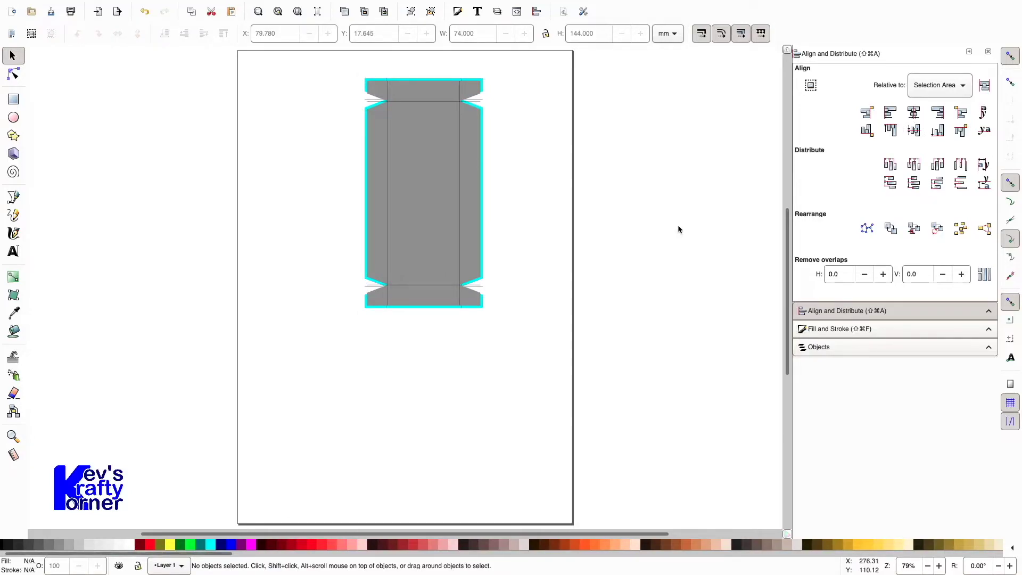
Move the grey and cyan templates apart to show them separately and undo both moves
left_click_drag(430, 194, 297, 196)
left_click_drag(405, 207, 448, 207)
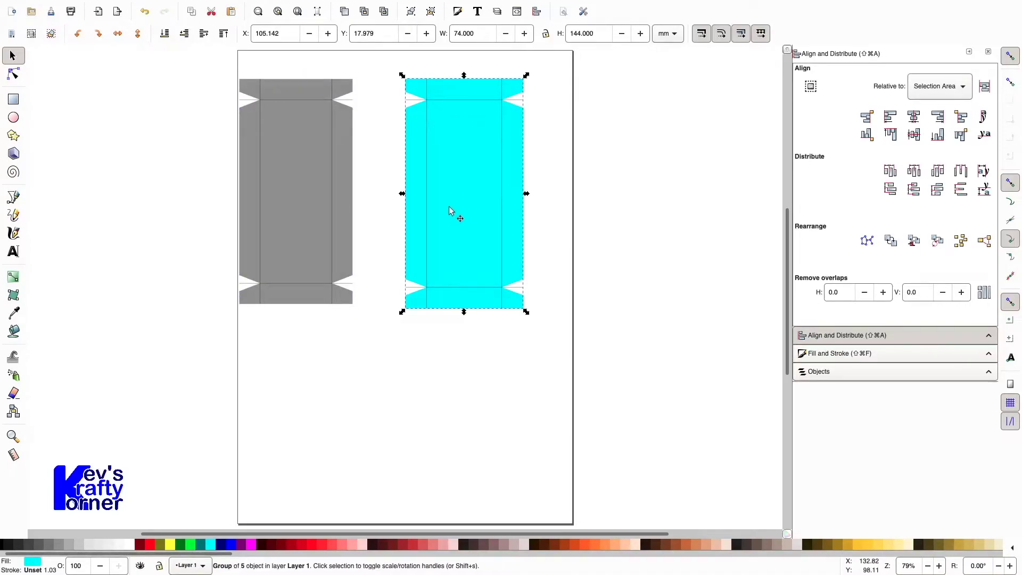
key("super+z")
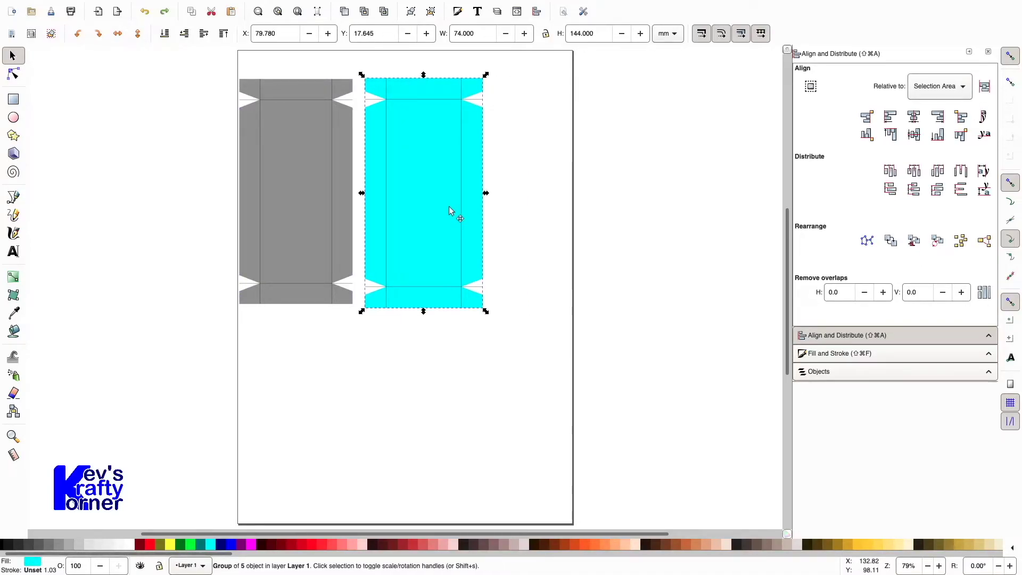
key("super+z")
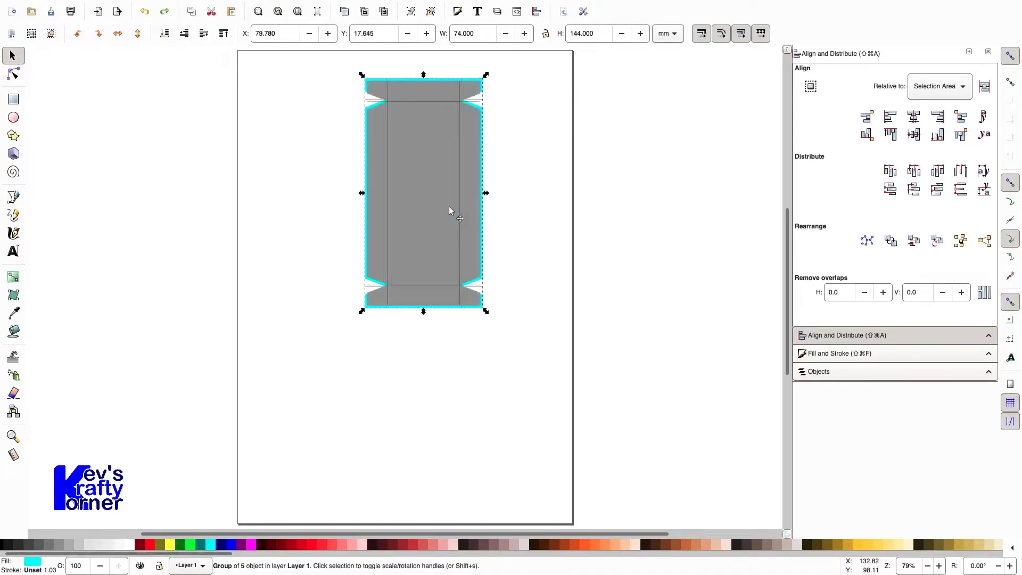
left_click(446, 376)
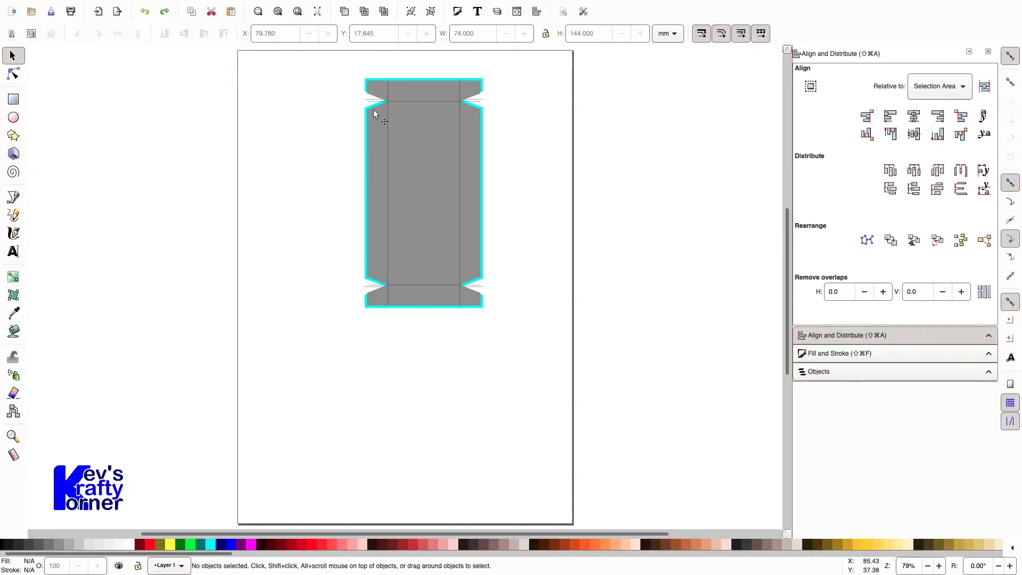
Select both stacked templates and save the document as "box for cutting.svg" in the Inkscape documents folder
left_click_drag(343, 60, 523, 338)
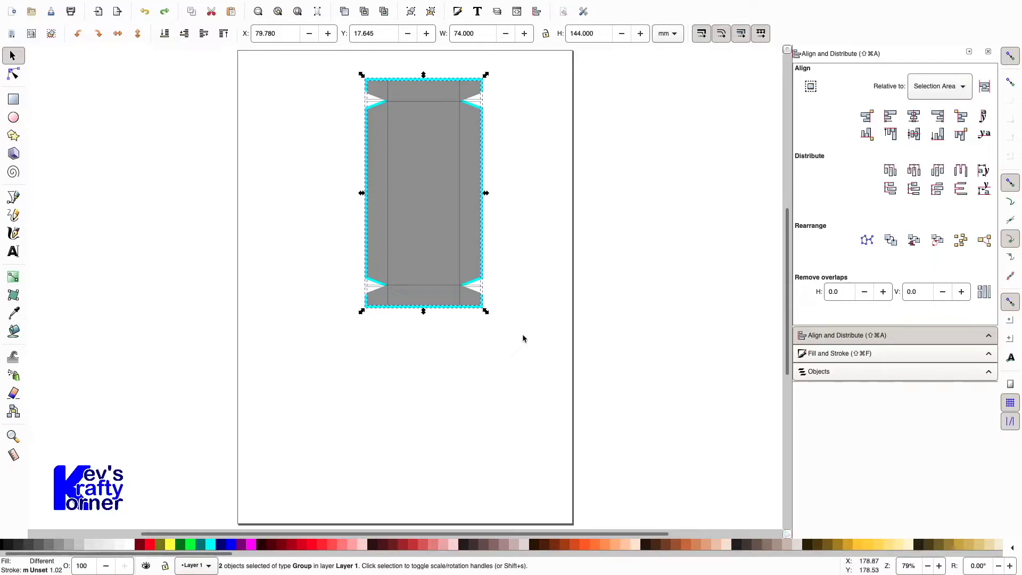
mouse_move(371, 4)
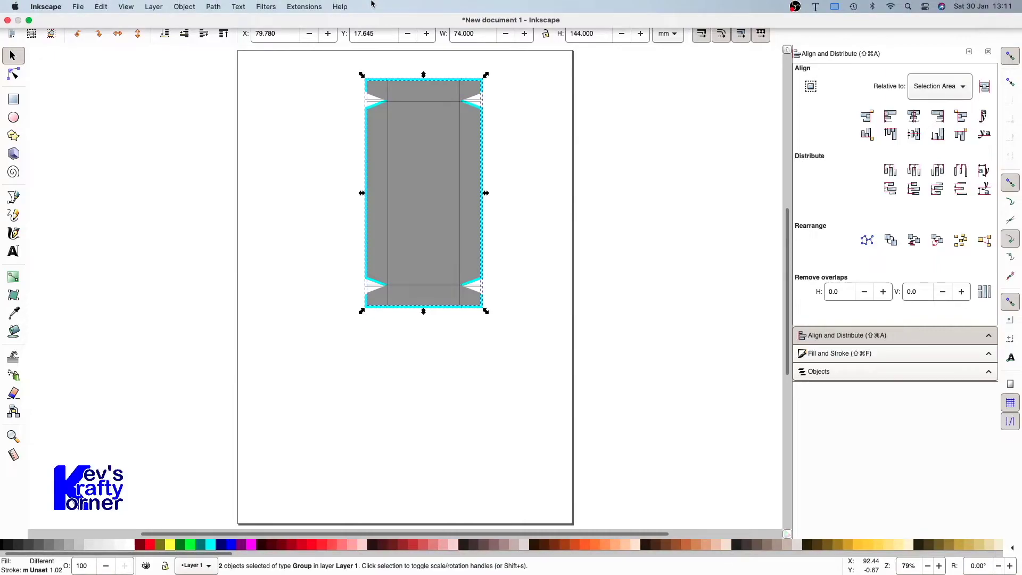
left_click(78, 6)
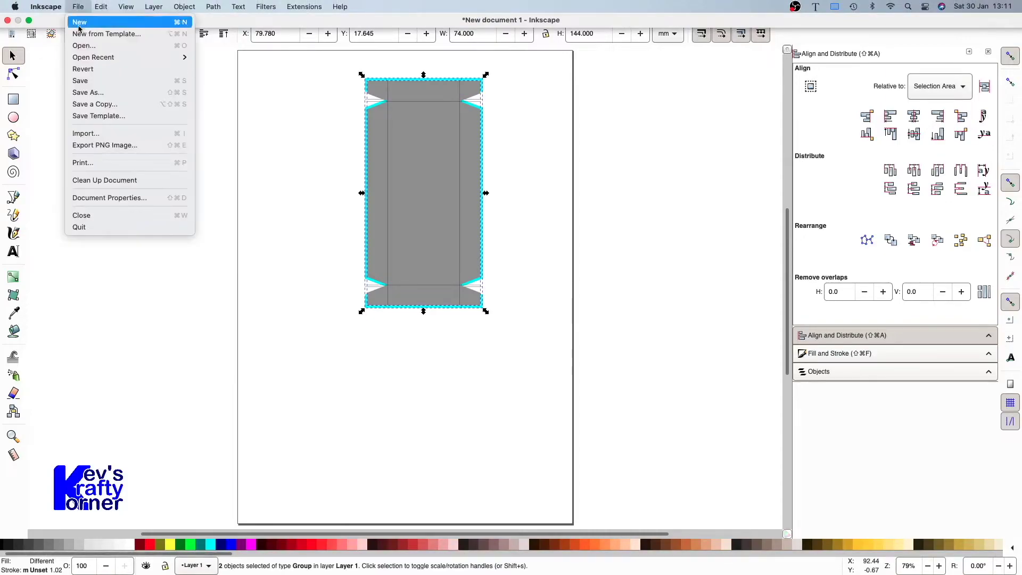
left_click(83, 85)
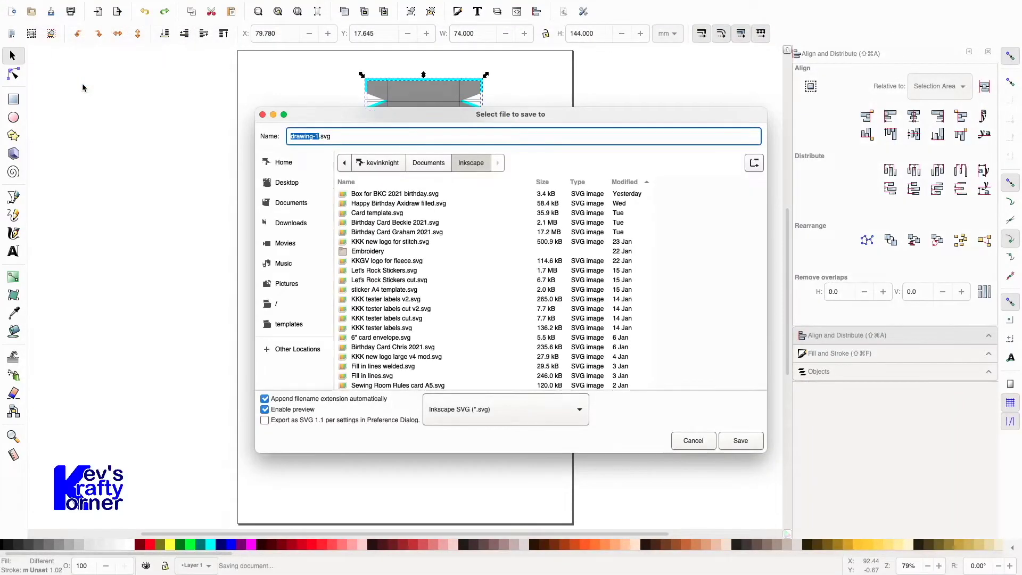
type("box for ")
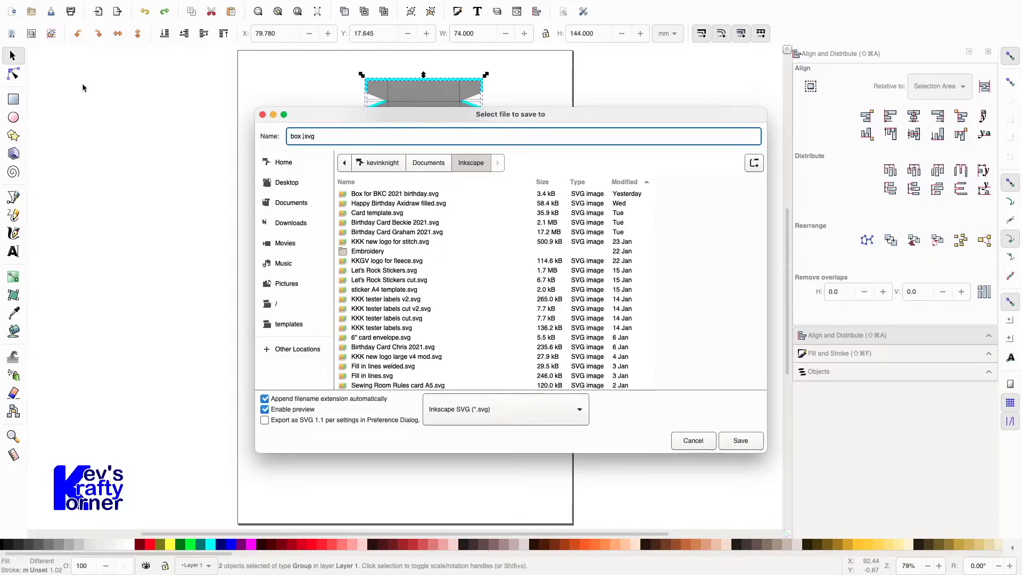
type("cutting")
key("Return")
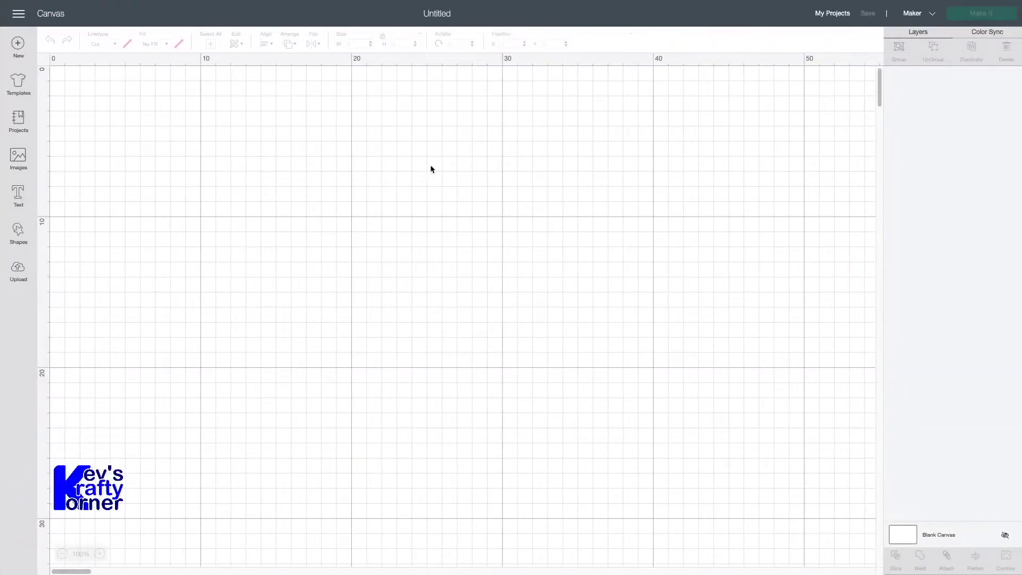
Switch to Cricut Design Space, upload "box for cutting.svg" as an image, and save it under the name "box for cutting"
left_click(24, 268)
left_click(287, 254)
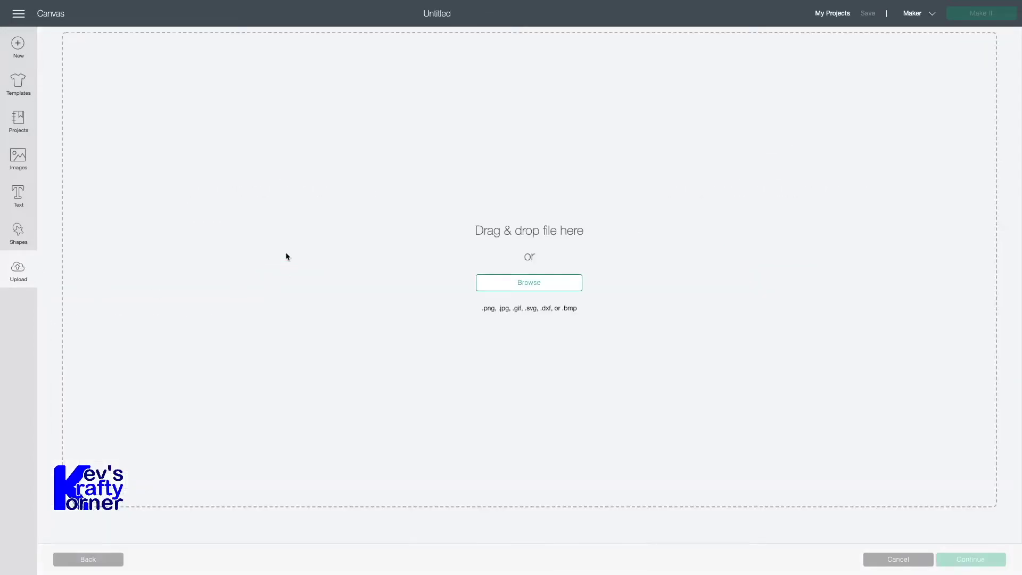
left_click(550, 287)
left_click(440, 242)
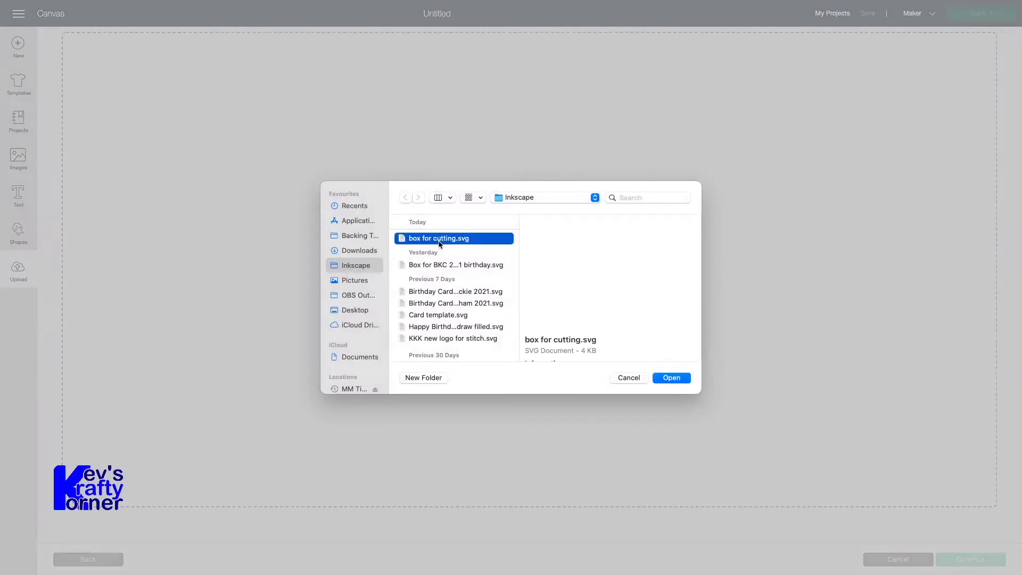
left_click(670, 377)
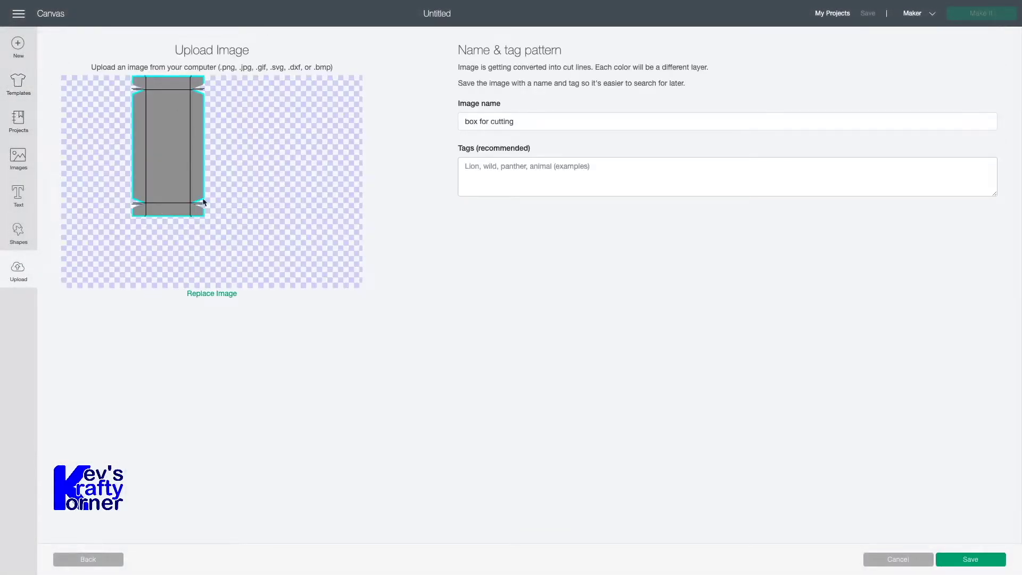
left_click(966, 562)
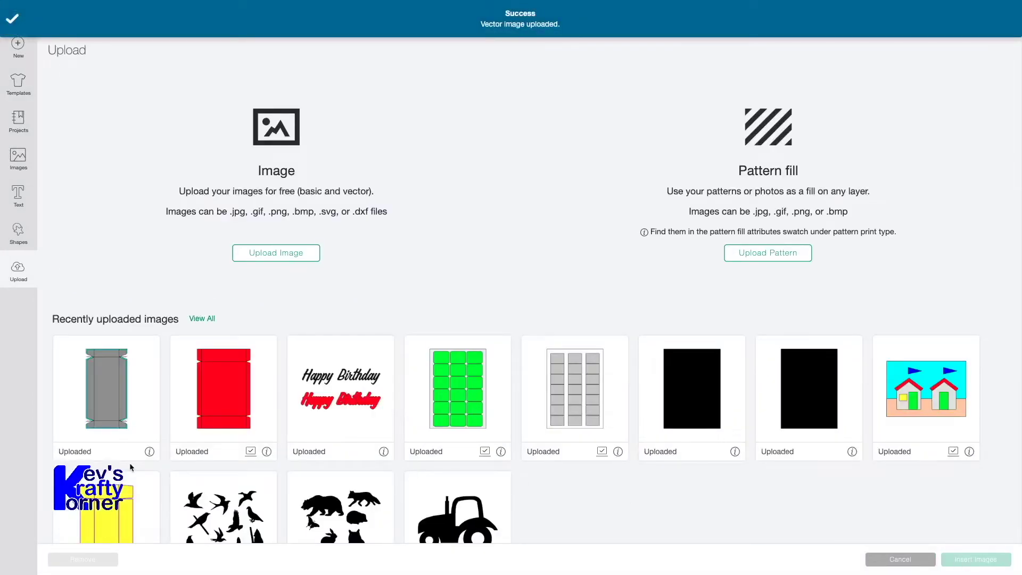
Insert the uploaded grey box template image onto the canvas and set its width to 7.4 cm with proportions locked
left_click(149, 423)
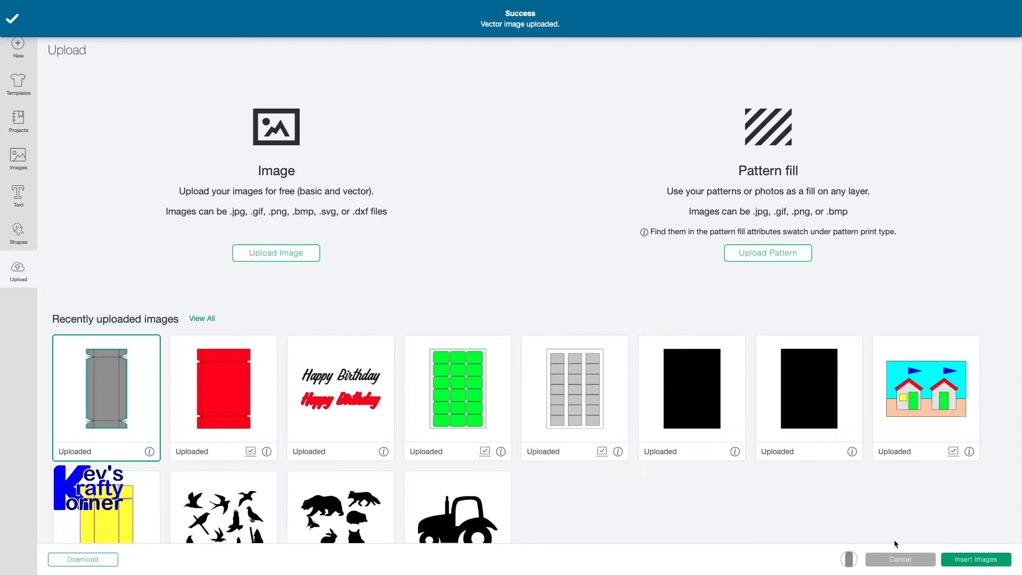
left_click(970, 560)
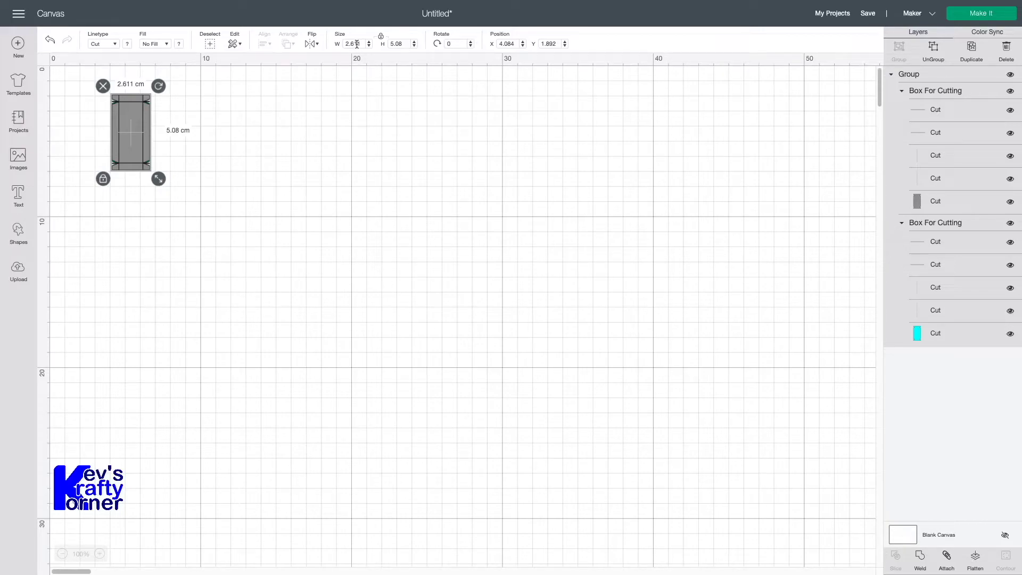
left_click(357, 44)
type("7.4")
key("Return")
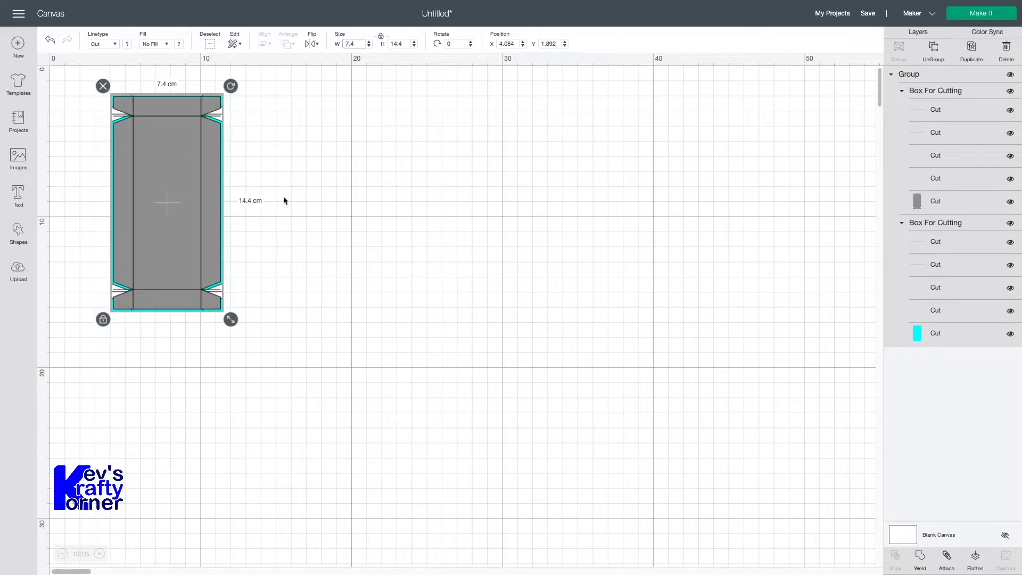
left_click(457, 232)
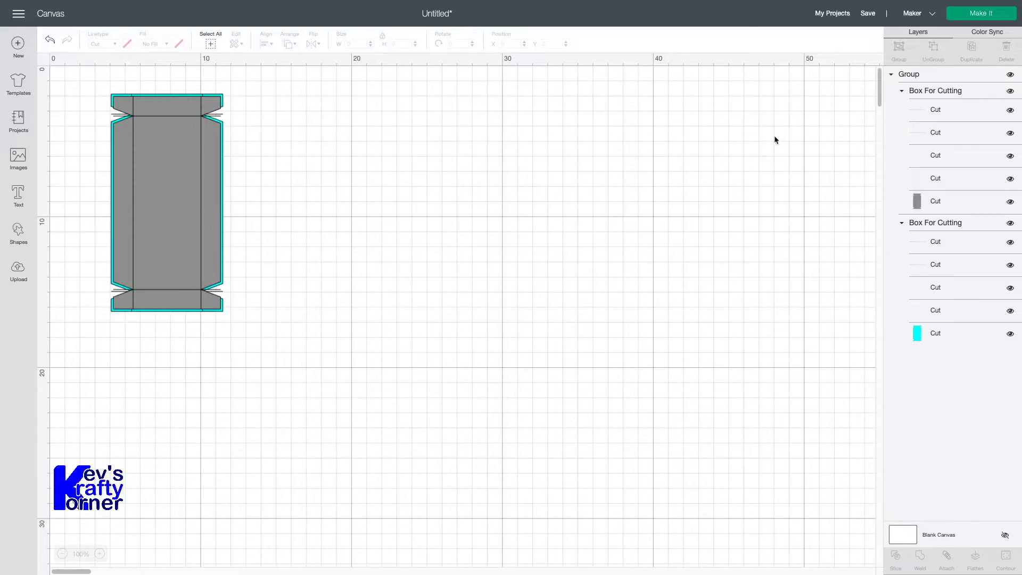
Ungroup the stacked box image into its two templates and place the grey one just beside the cyan one
left_click_drag(175, 231, 295, 237)
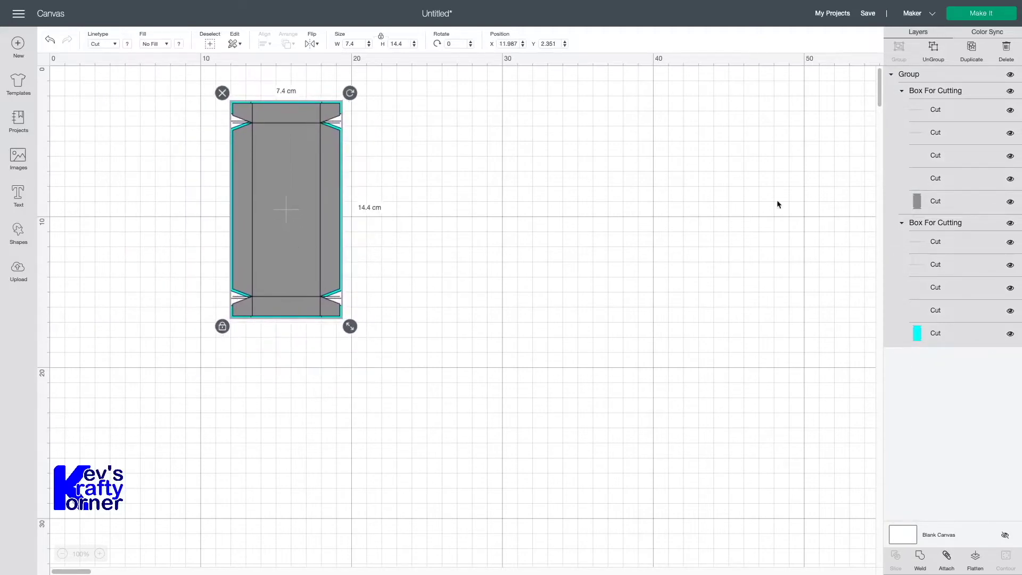
left_click(935, 46)
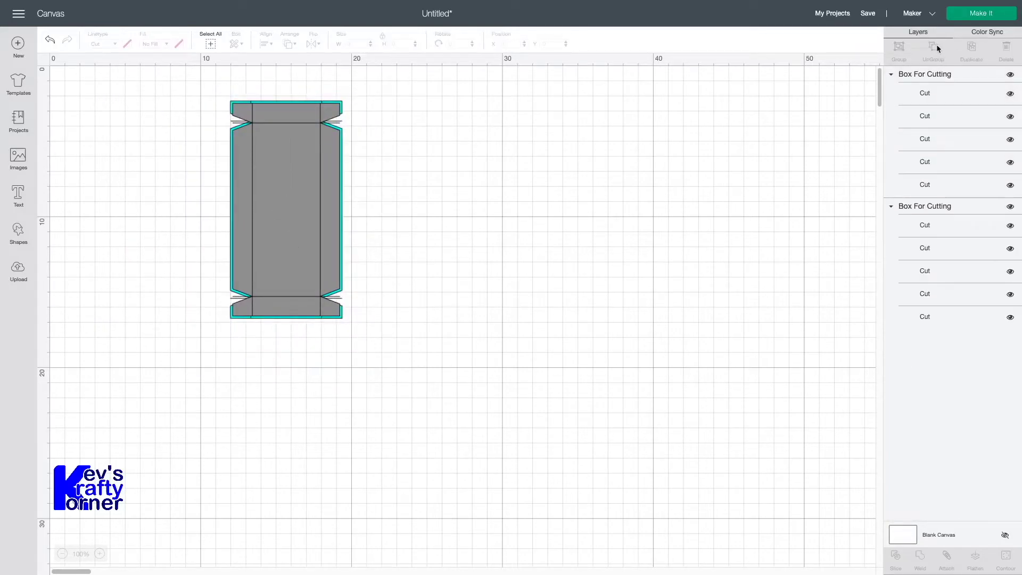
left_click(301, 233)
left_click_drag(301, 233, 463, 229)
left_click(581, 269)
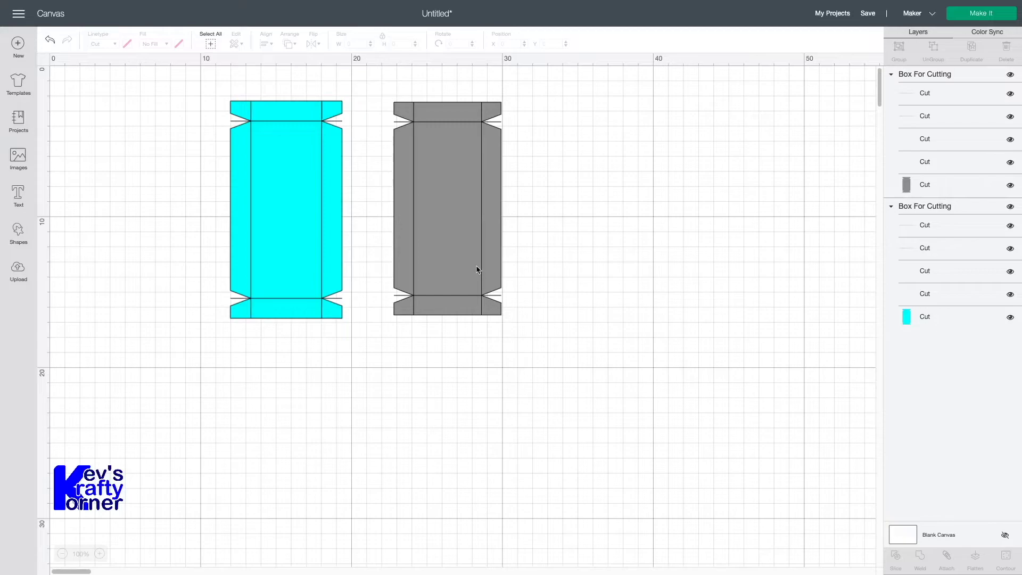
left_click_drag(449, 207, 412, 206)
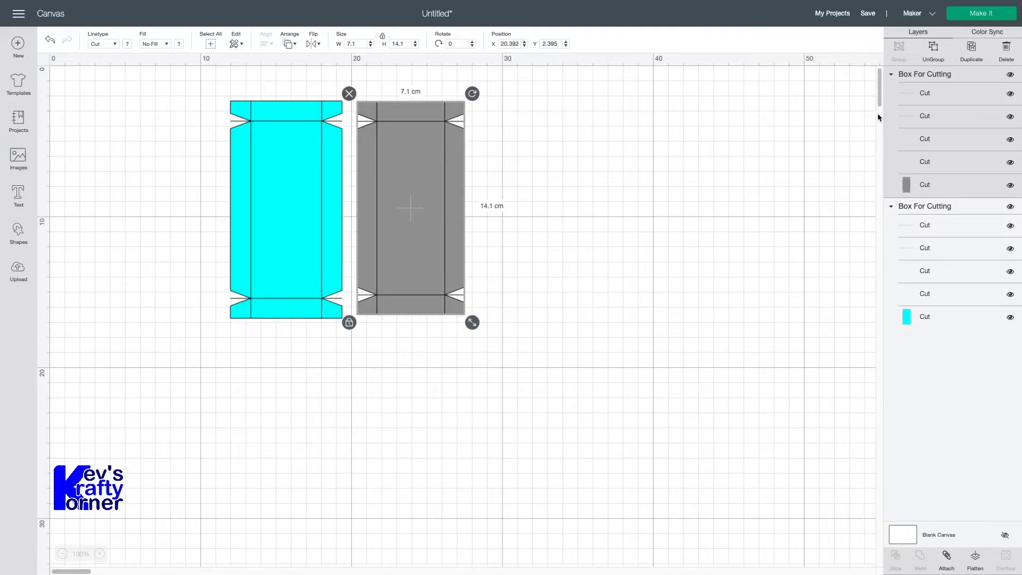
Ungroup the grey template into separate layers and, with its outline layer hidden, change its four fold lines to Score
left_click(954, 91)
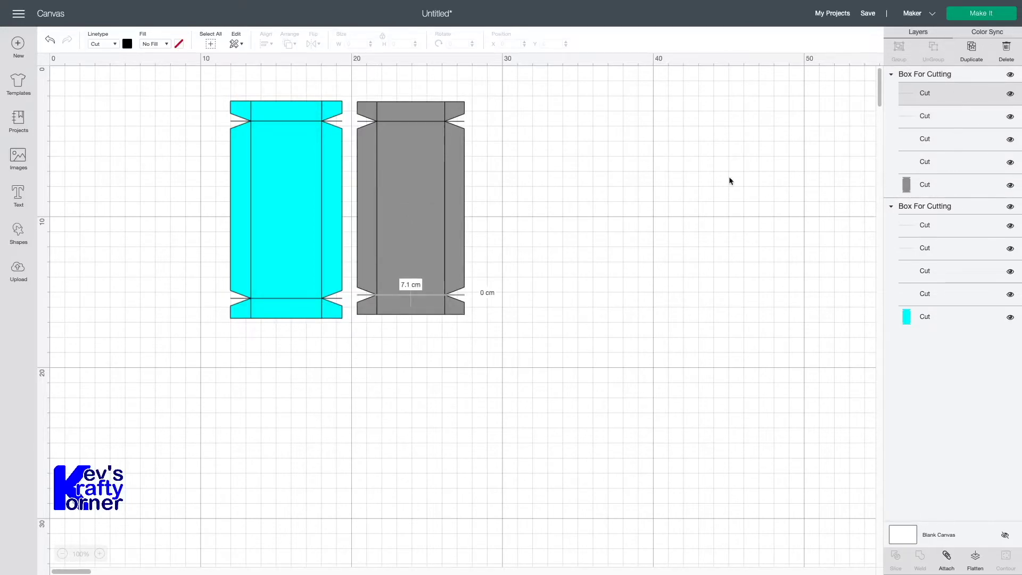
left_click(391, 198)
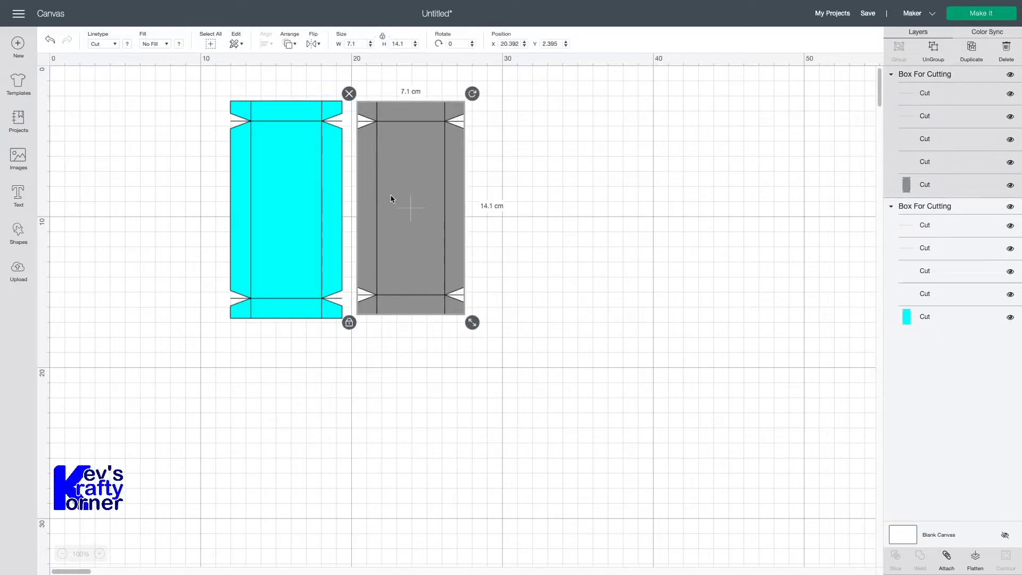
left_click(932, 48)
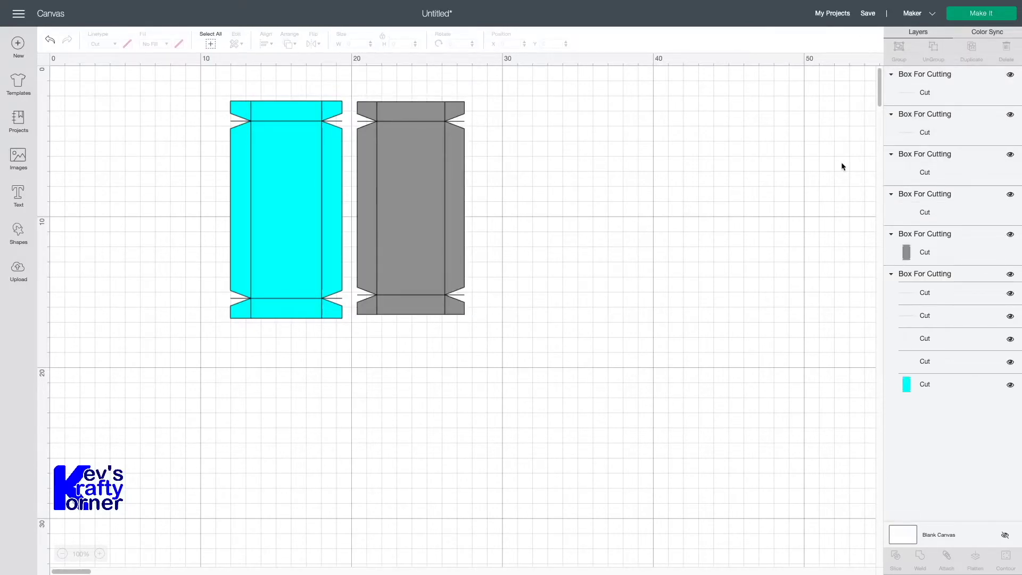
left_click(1009, 234)
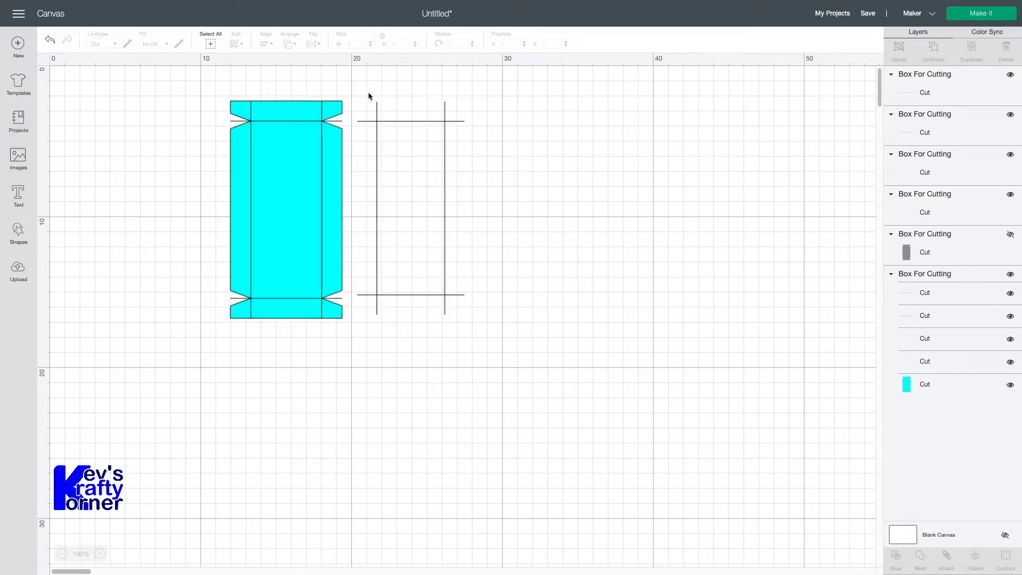
left_click_drag(356, 86, 490, 322)
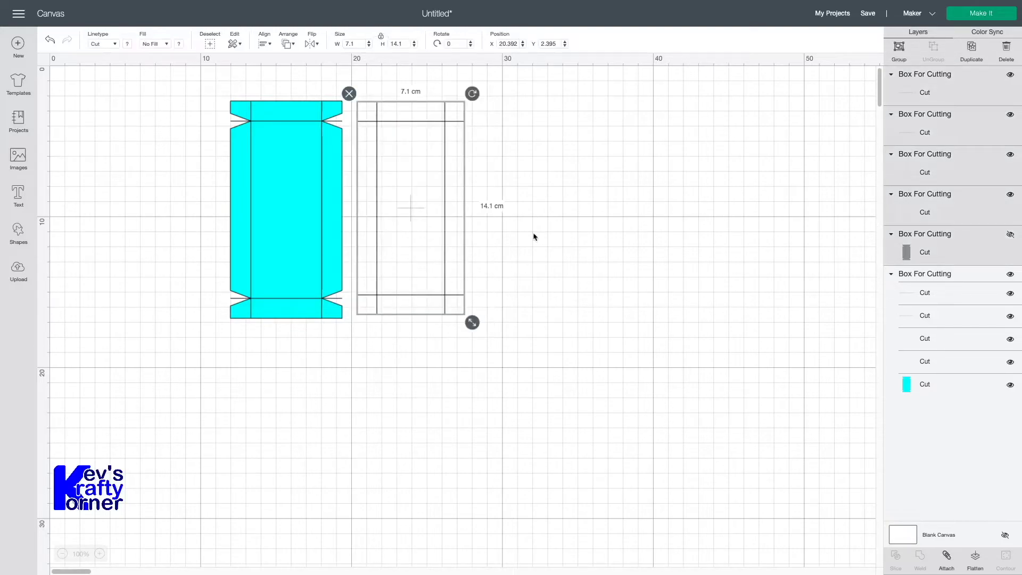
left_click(113, 43)
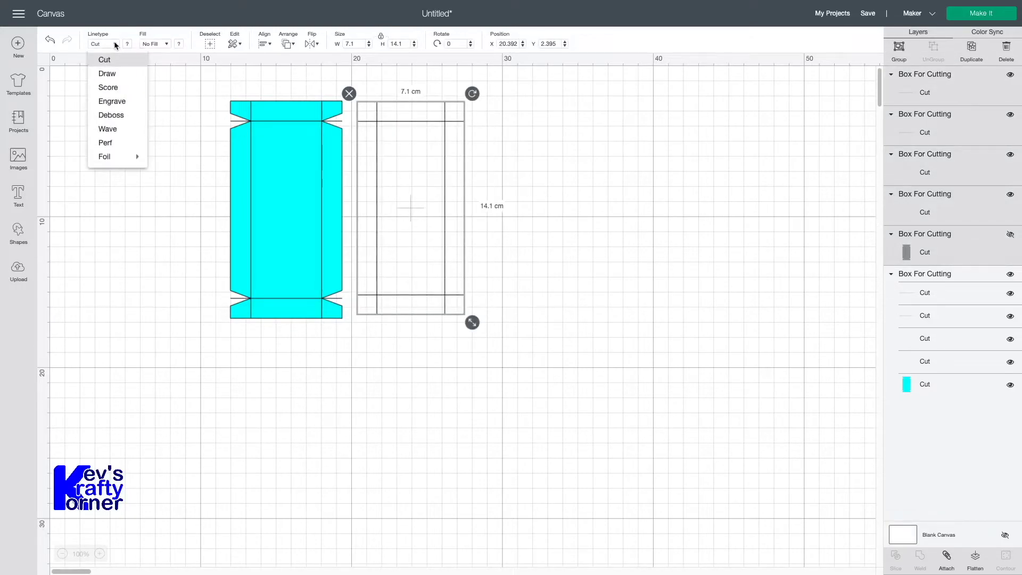
left_click(113, 88)
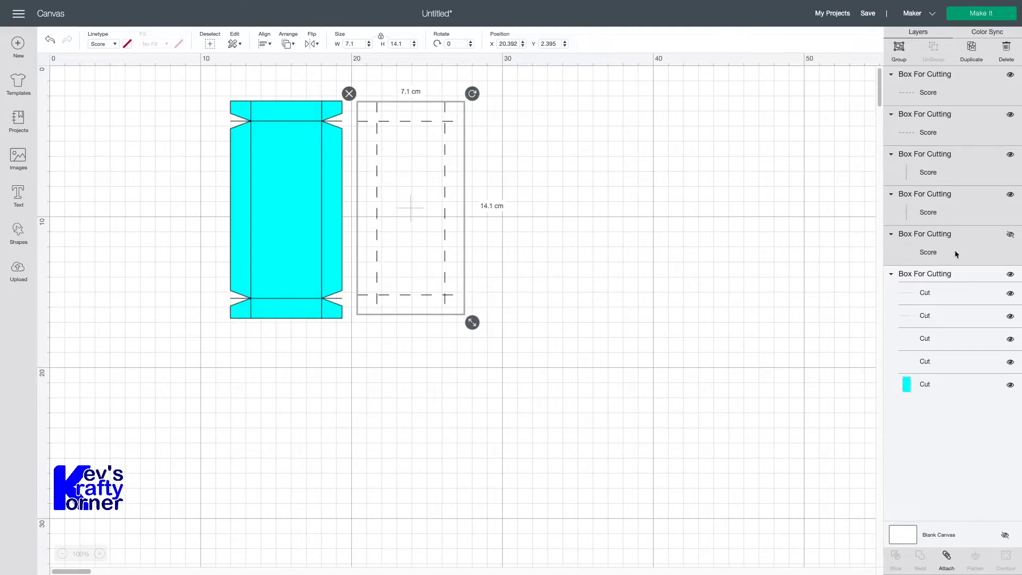
Show the grey template's hidden outline layer again and set its line type back to Cut
left_click(1009, 234)
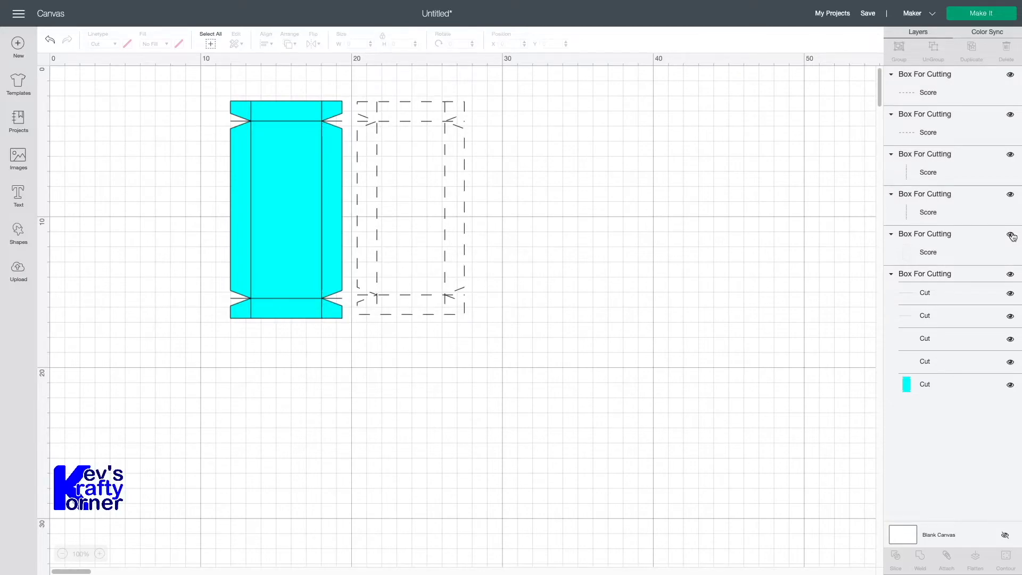
key("super+z")
left_click(302, 144)
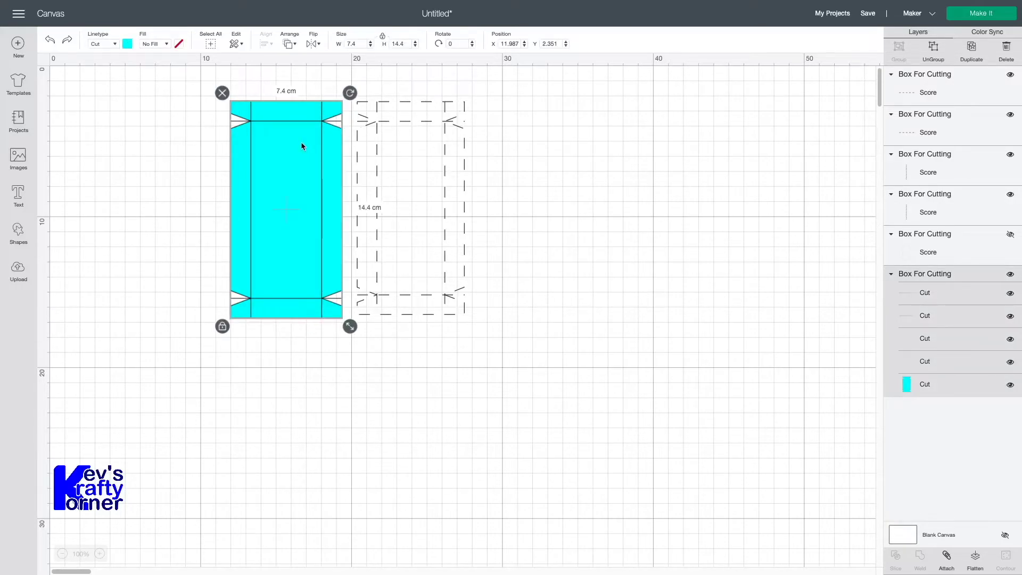
left_click(464, 190)
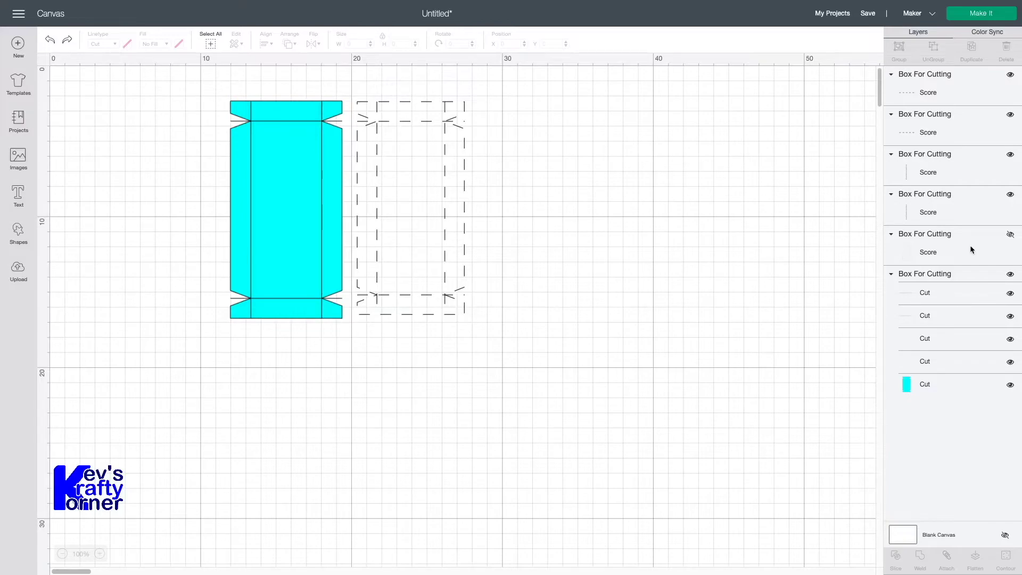
left_click(1010, 235)
left_click(931, 251)
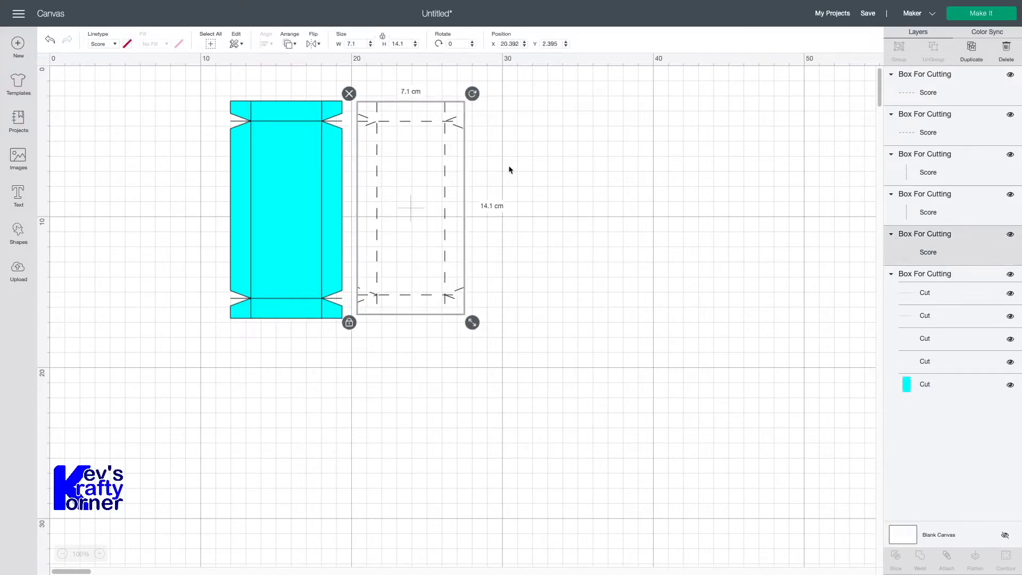
left_click(115, 45)
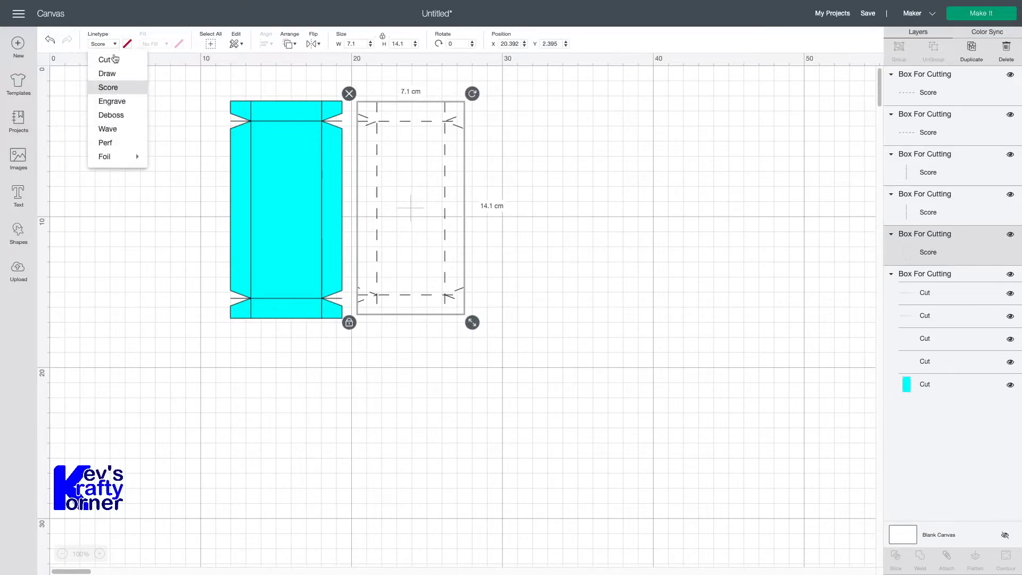
left_click(105, 59)
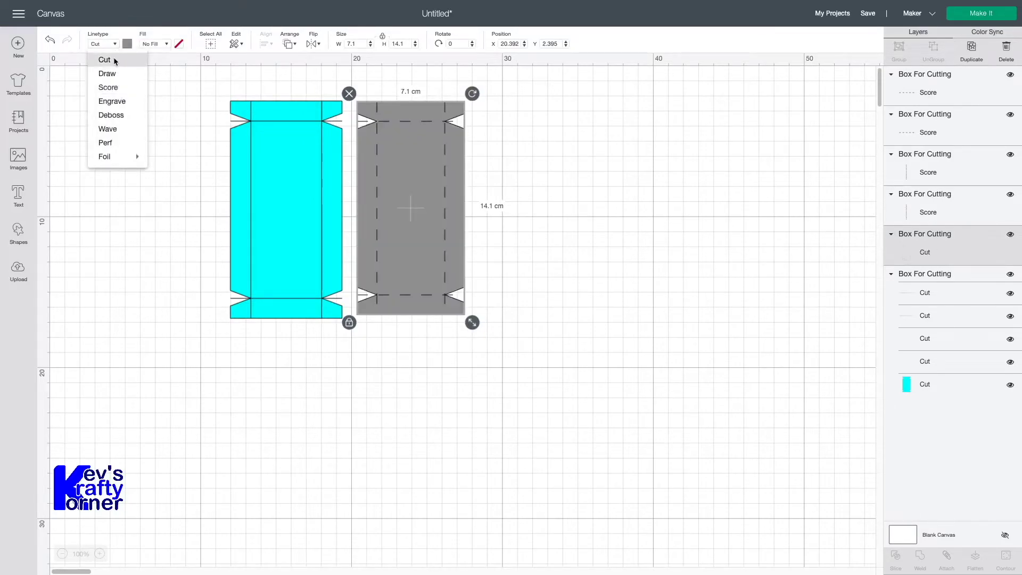
left_click(575, 227)
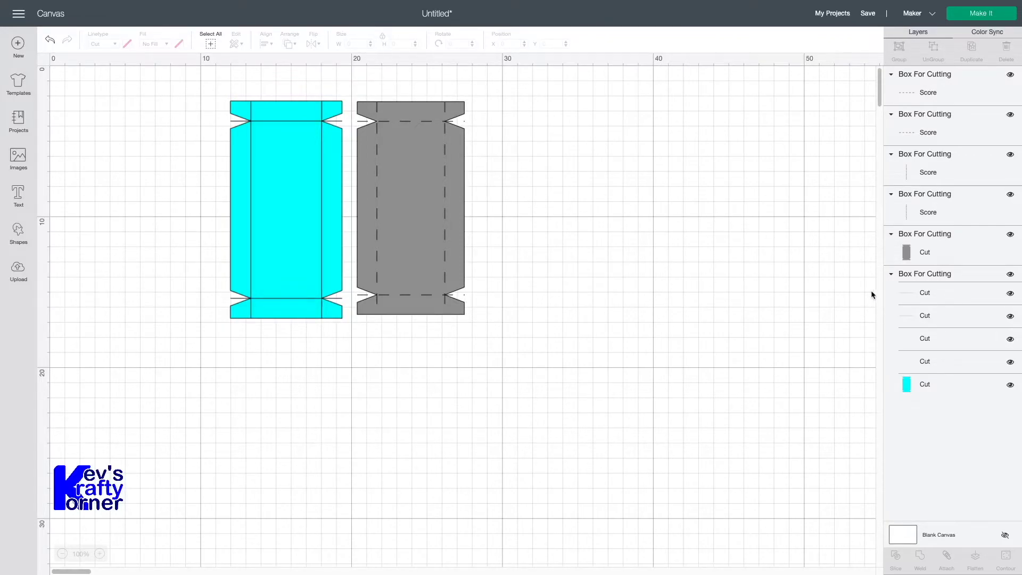
Ungroup the cyan template into separate layers and, with its outline layer hidden, change its four fold lines to Score
left_click(951, 276)
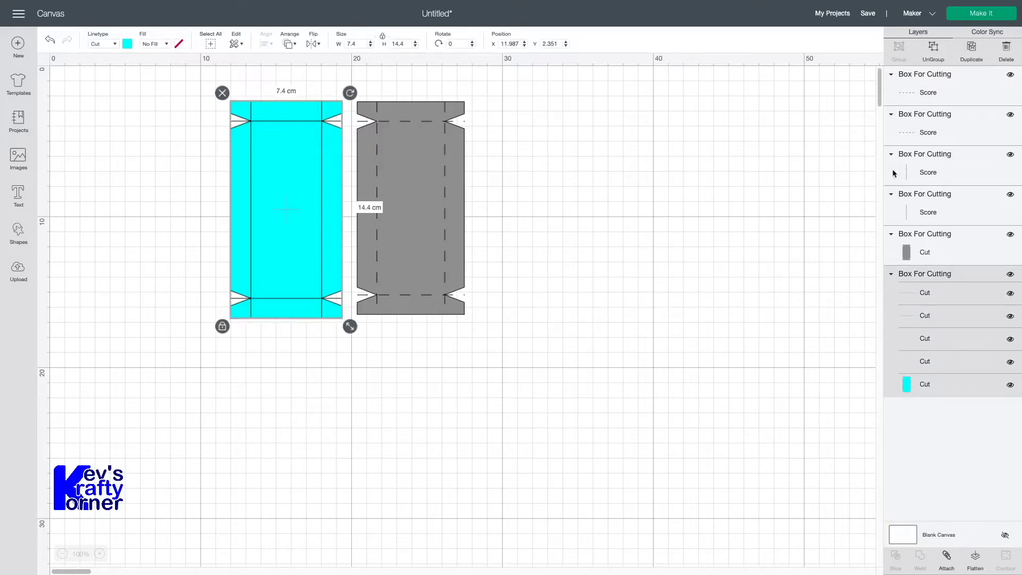
left_click(933, 50)
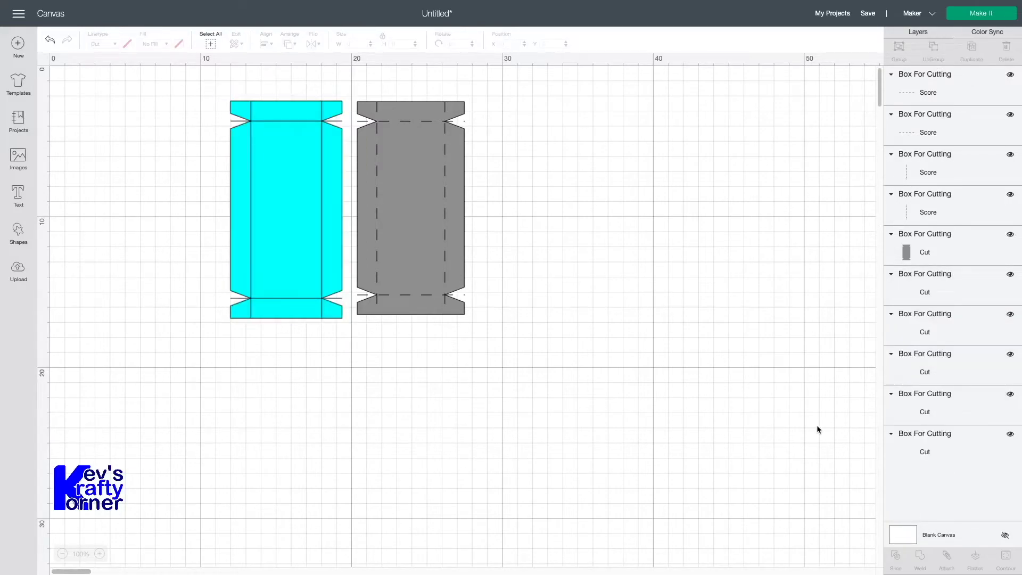
left_click(1009, 433)
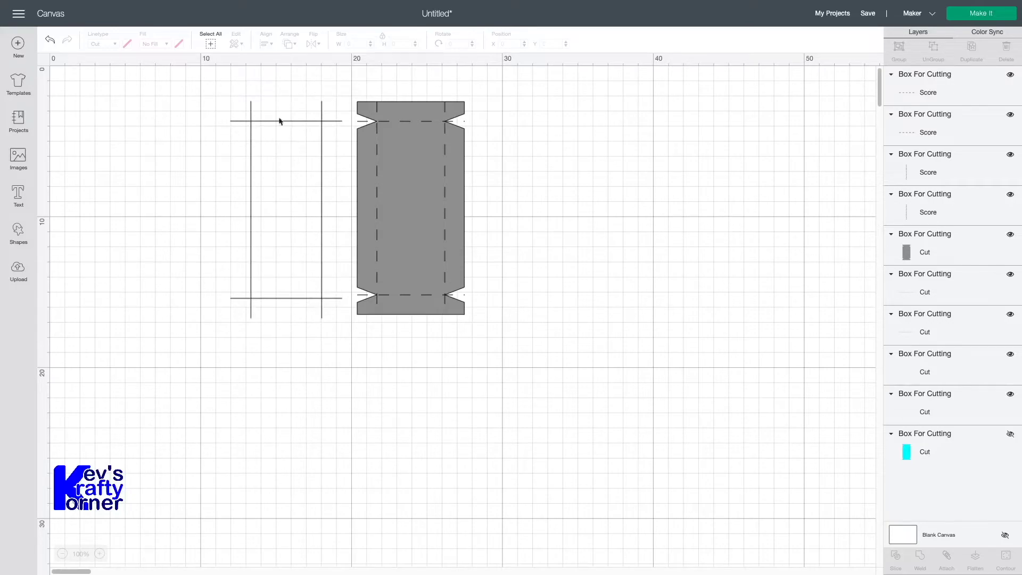
left_click_drag(228, 89, 341, 329)
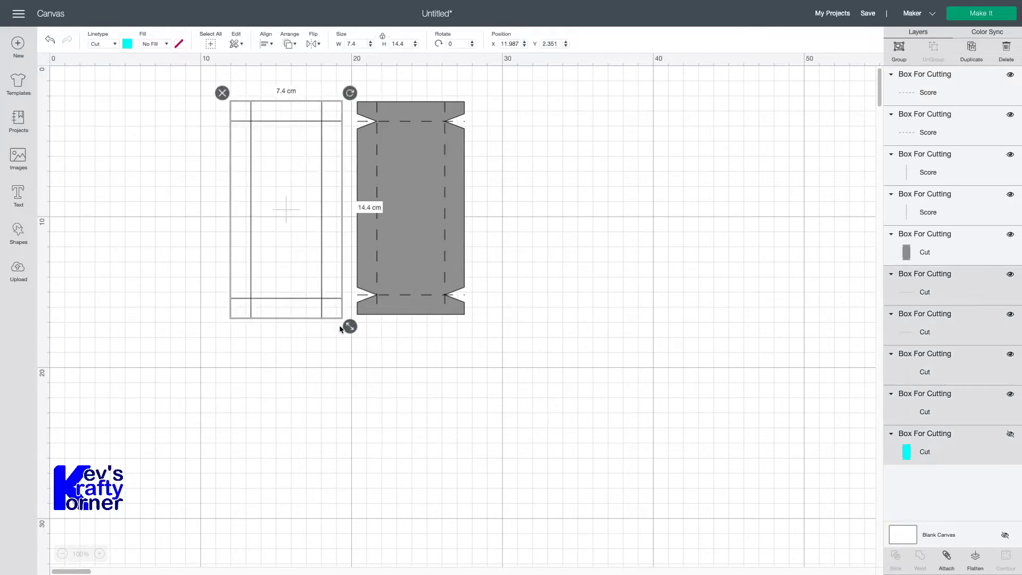
left_click(115, 43)
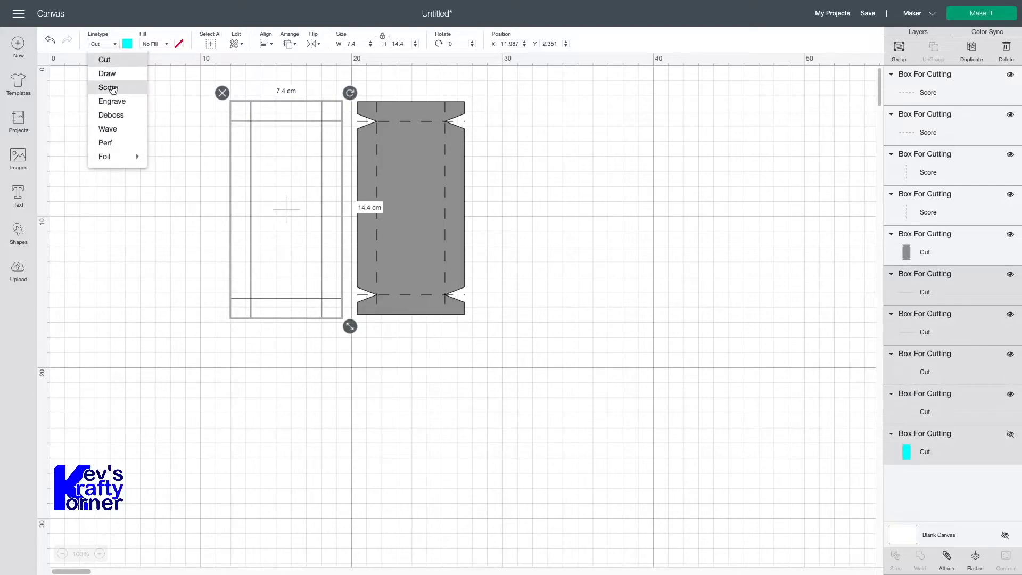
left_click(109, 87)
left_click(181, 377)
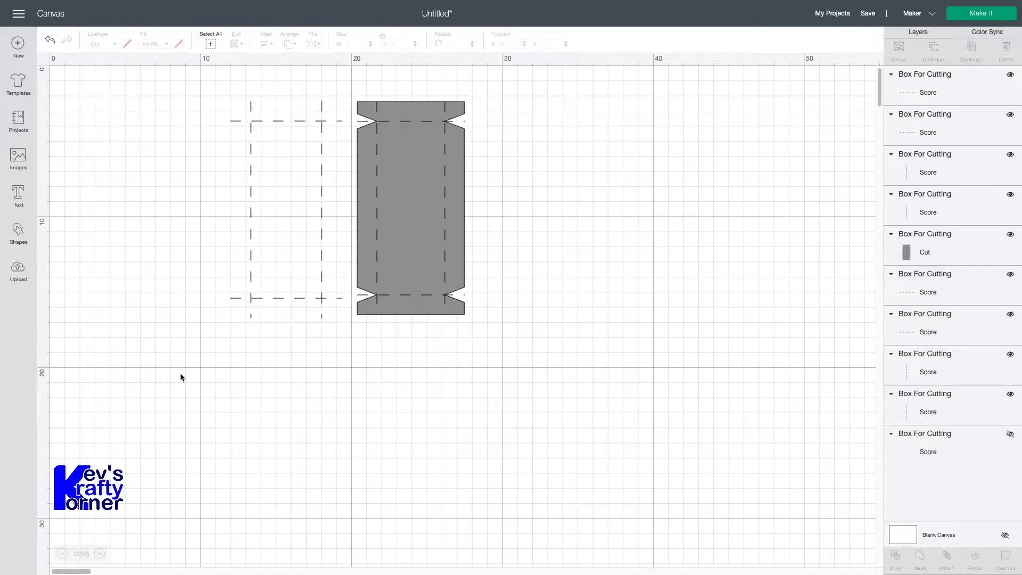
Show the cyan template's hidden outline layer again and set its line type back to Cut
left_click(1010, 435)
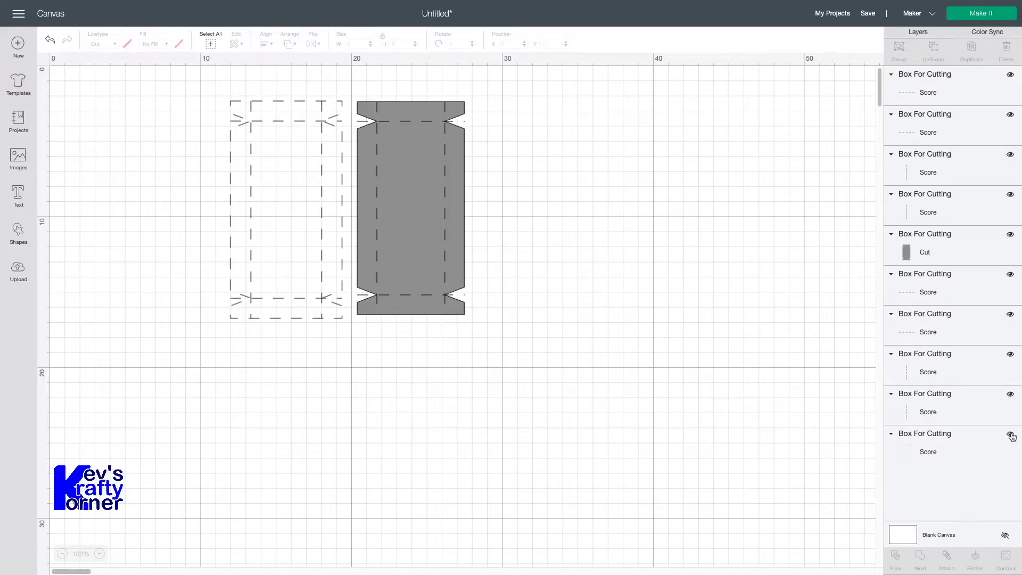
left_click(1010, 435)
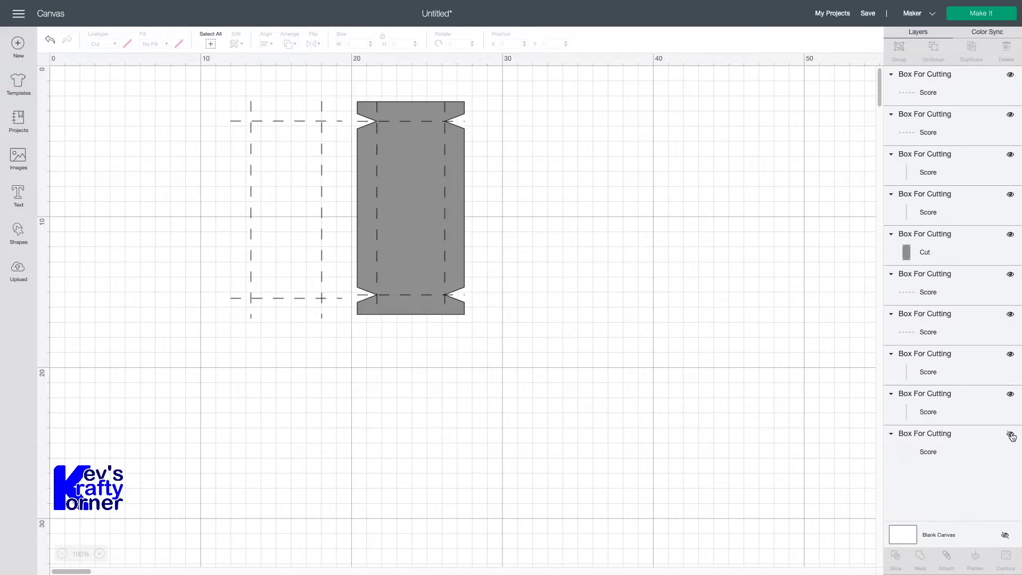
left_click(1009, 435)
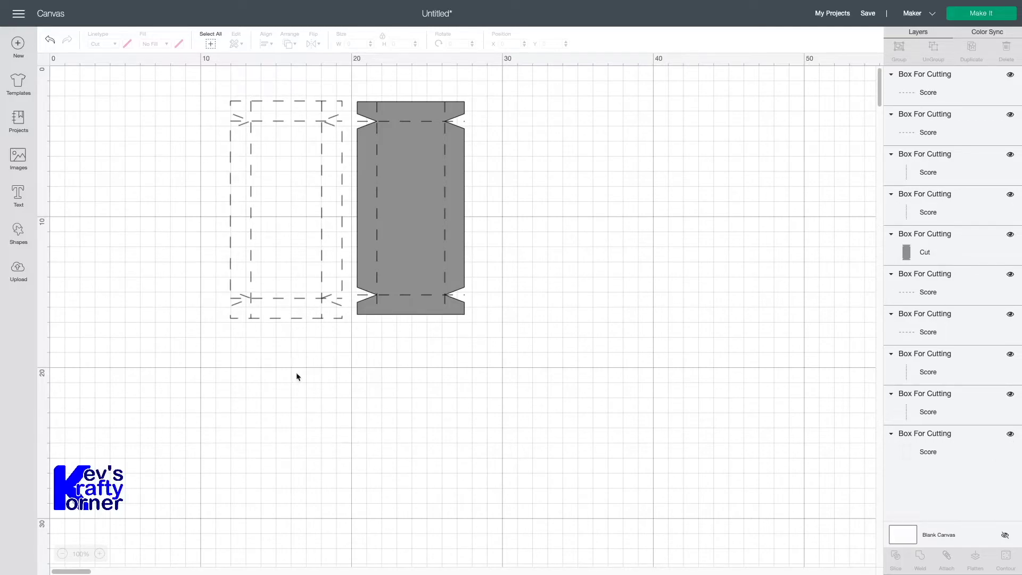
left_click(298, 318)
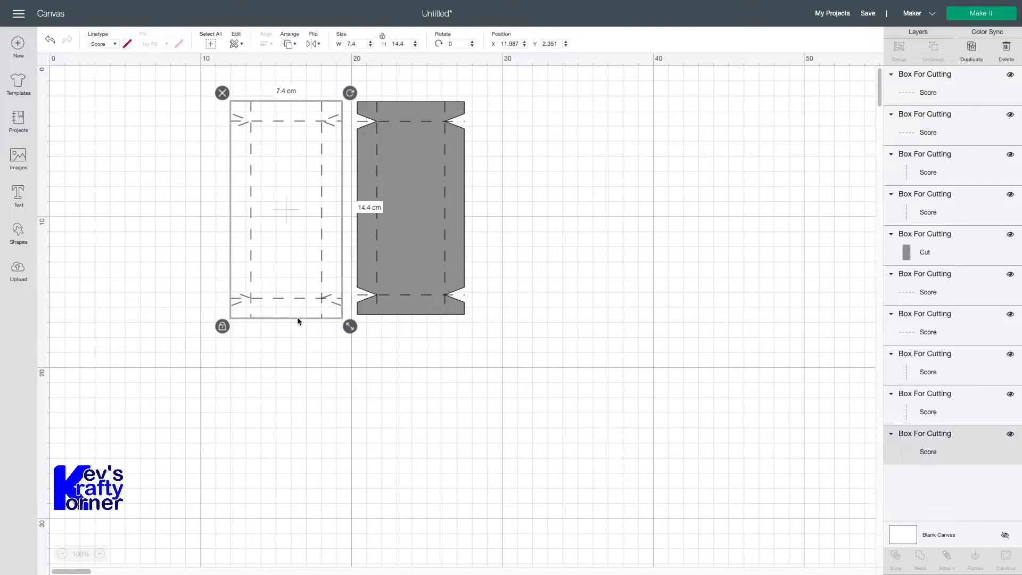
left_click(115, 45)
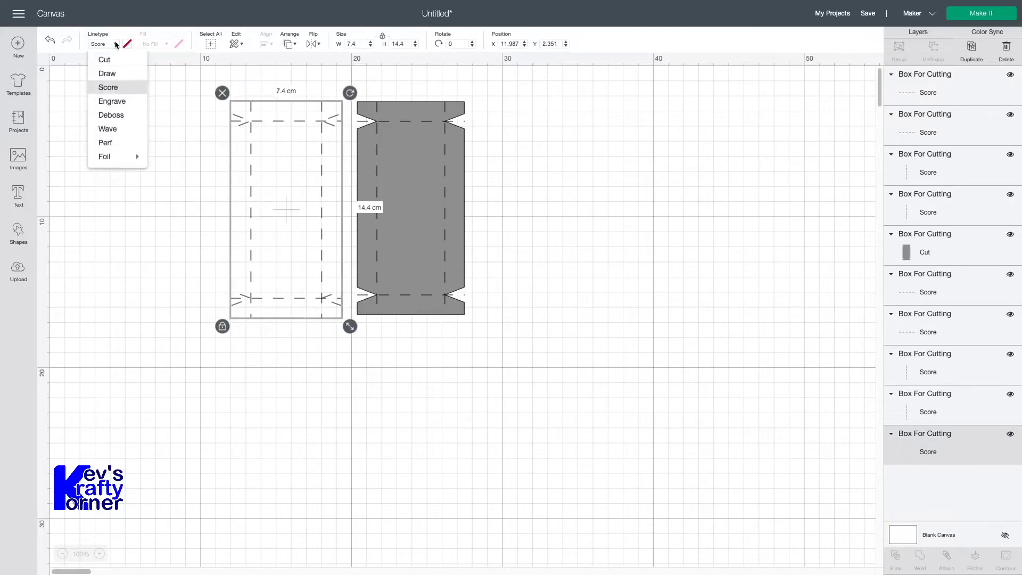
left_click(115, 60)
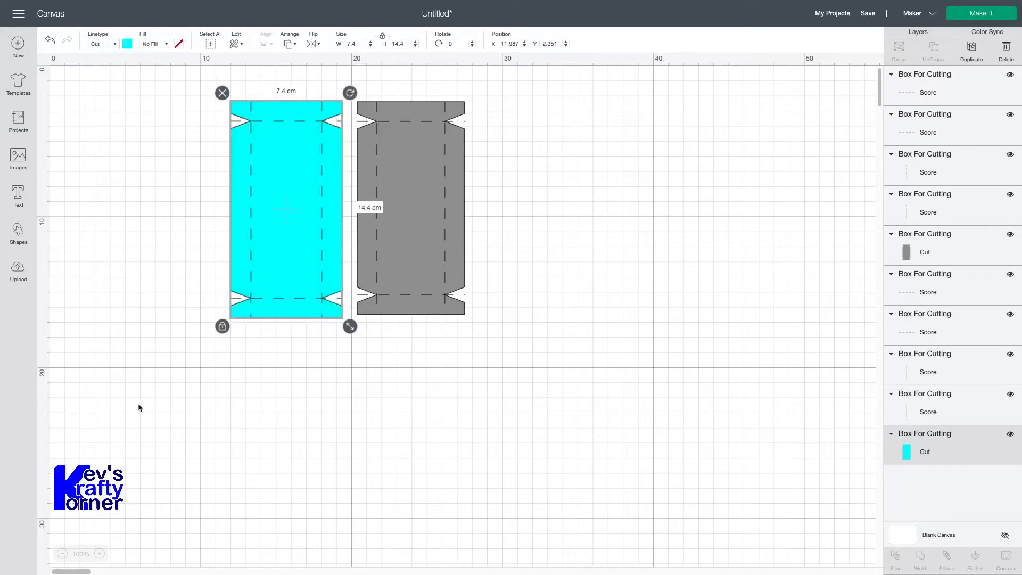
left_click(275, 419)
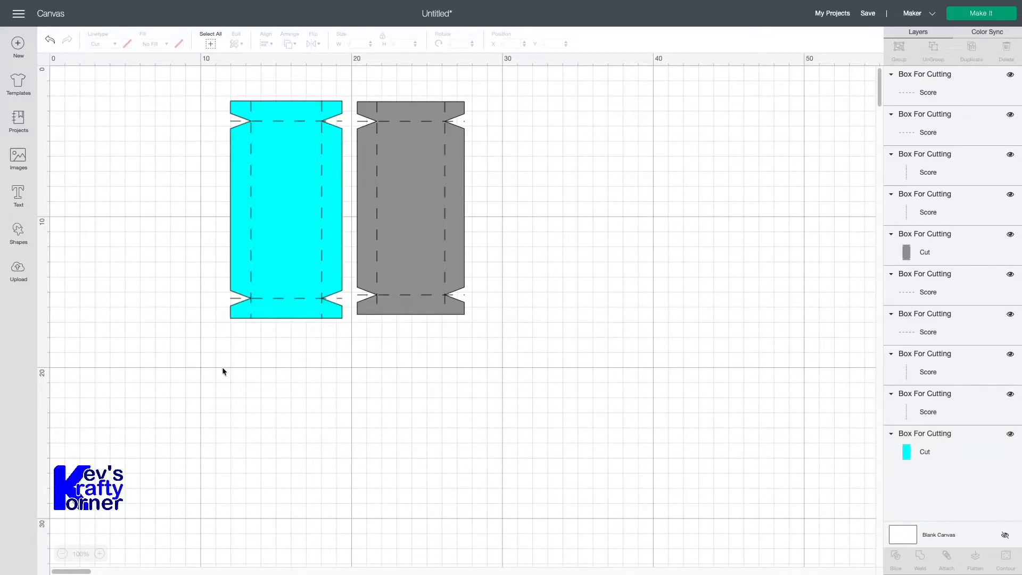
Attach the cyan template's outline to its four score lines, and attach the grey template's outline to its own score lines
left_click_drag(204, 75, 349, 327)
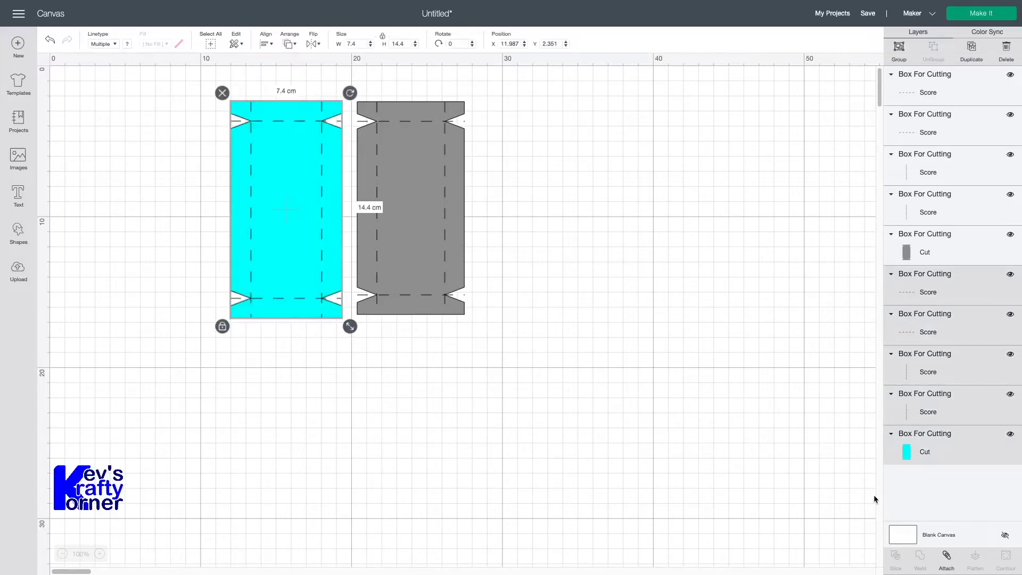
left_click(947, 556)
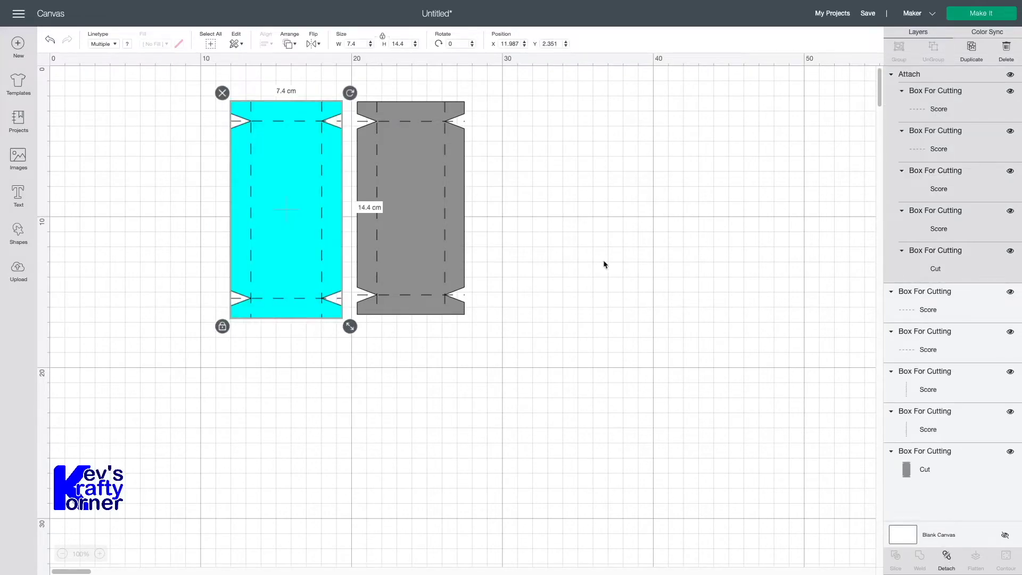
left_click_drag(496, 88, 349, 330)
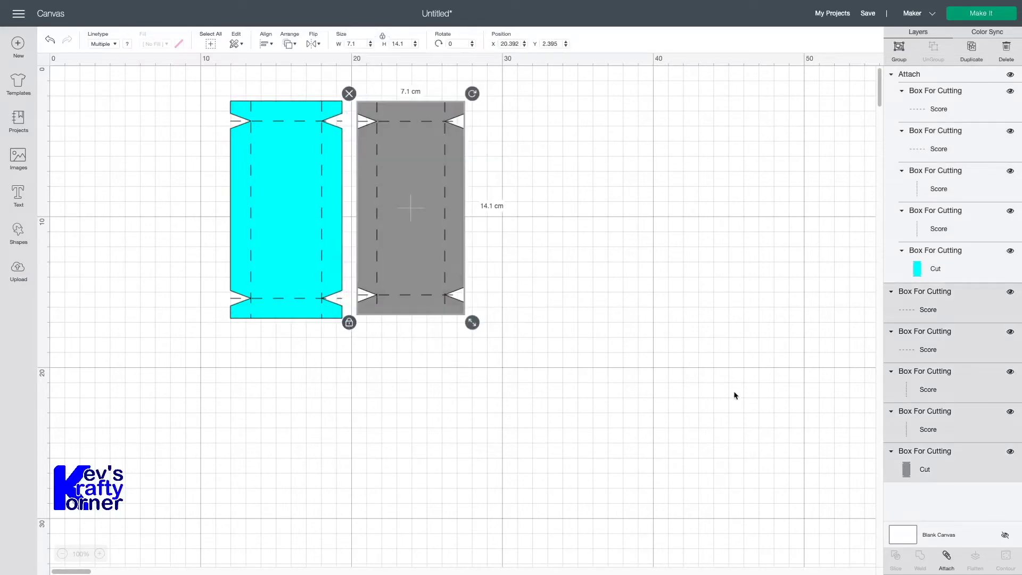
left_click(946, 557)
left_click(699, 412)
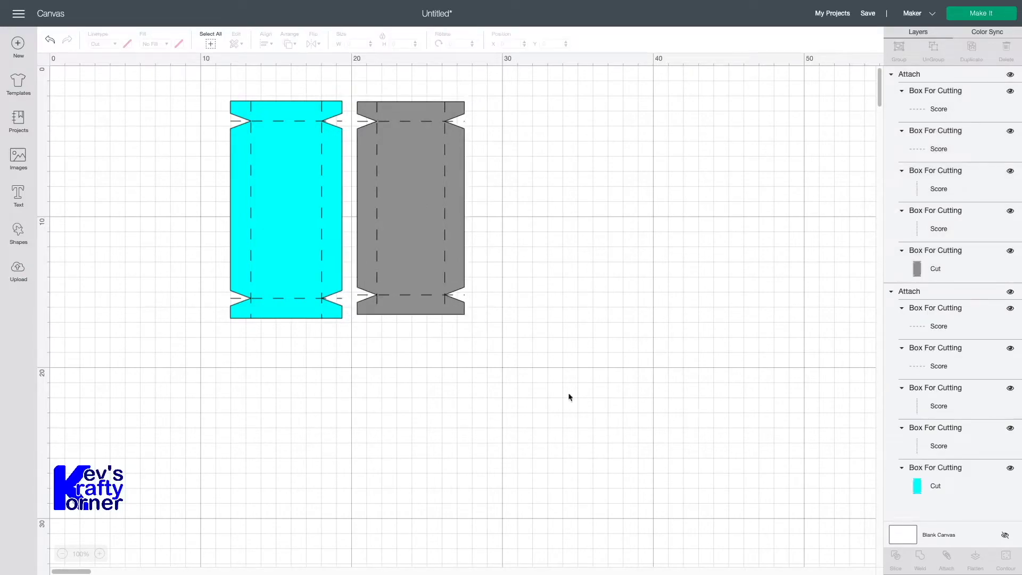
Detach the cyan template so that its cut outline can be edited separately from its score lines
left_click(302, 299)
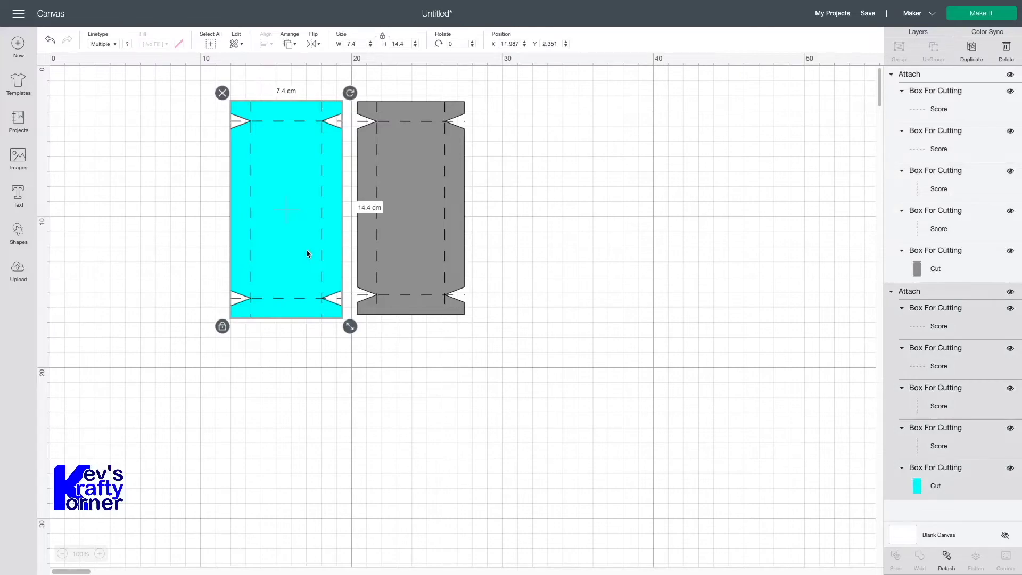
left_click(115, 44)
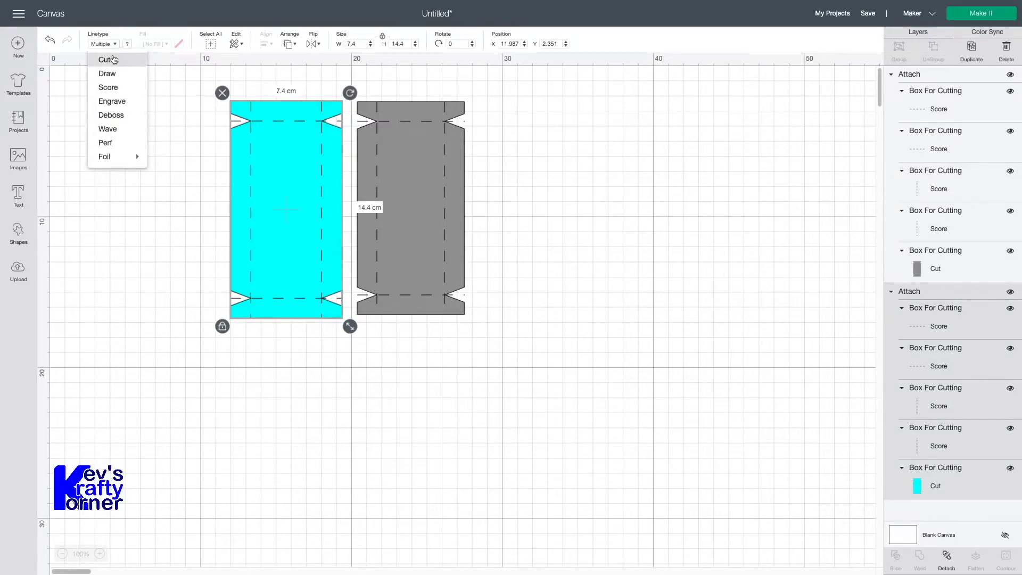
left_click(157, 221)
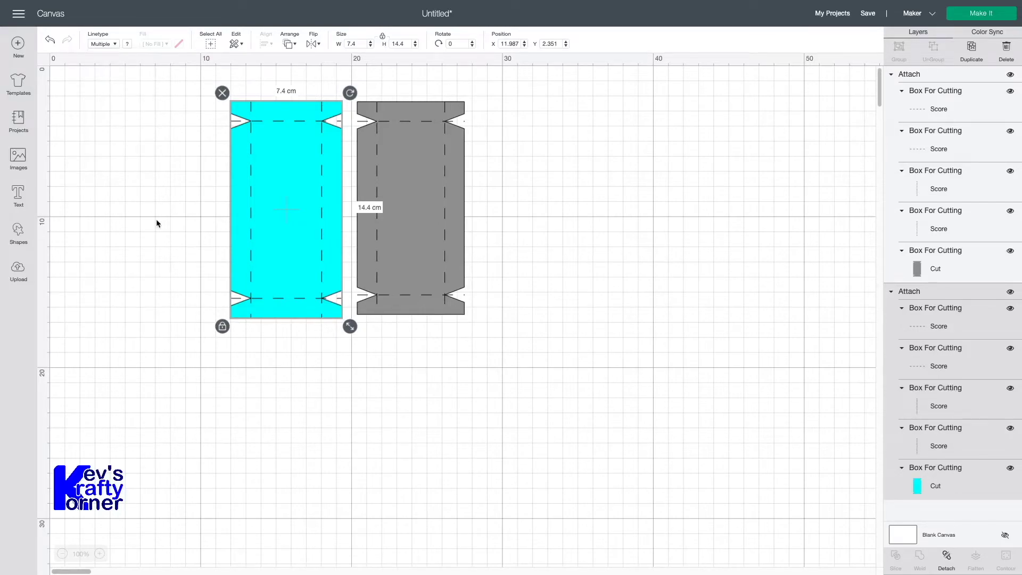
left_click(946, 558)
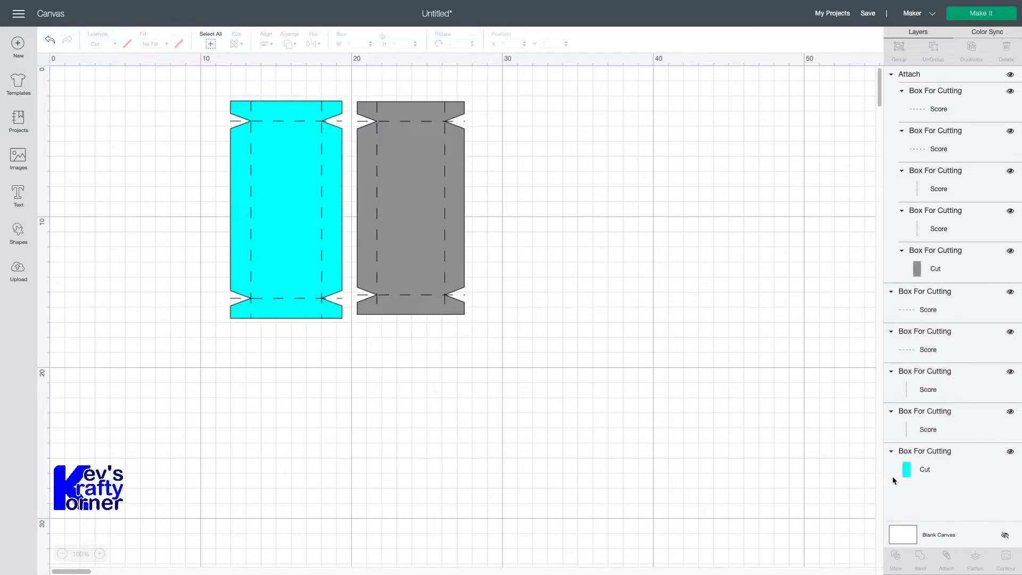
Recolour the cyan cut outline with the other template's grey material colour and attach it to its four score lines again
left_click(924, 470)
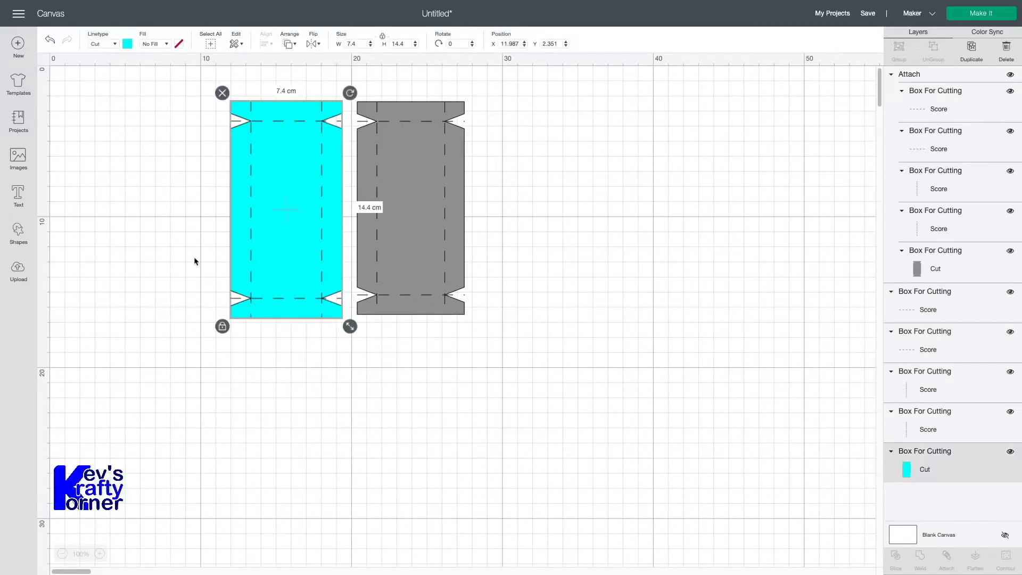
left_click(127, 46)
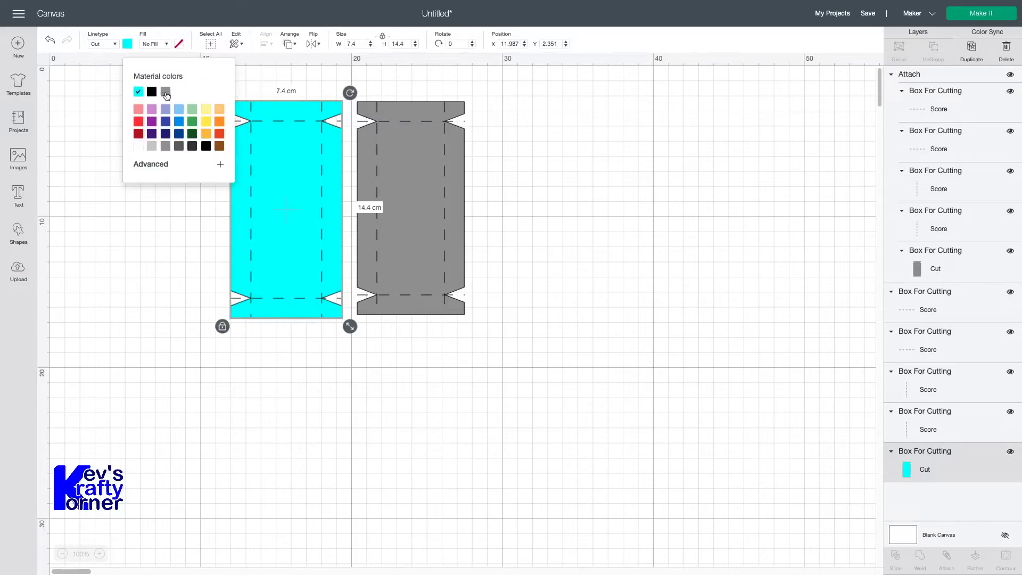
left_click(167, 94)
left_click(239, 333)
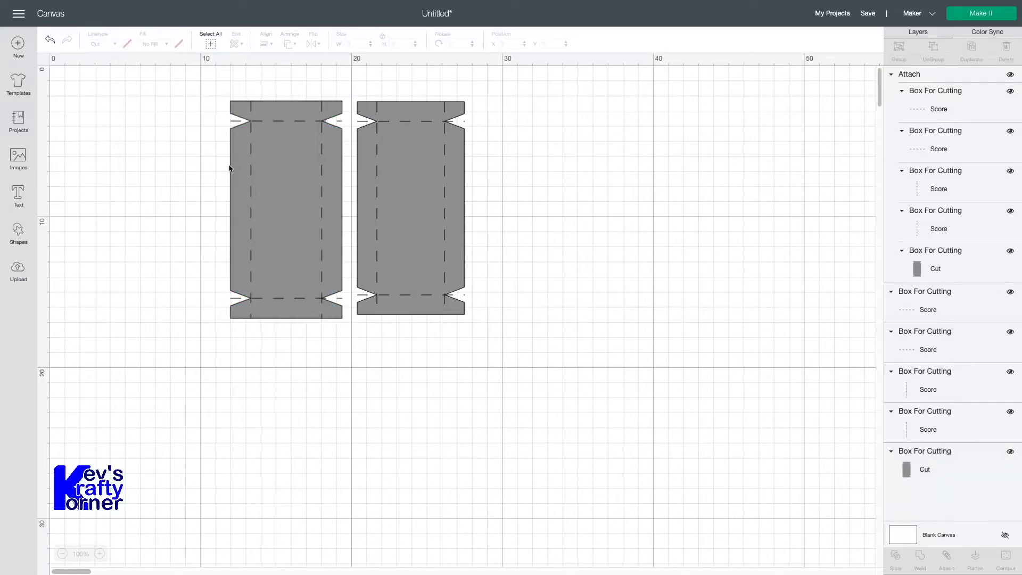
left_click_drag(216, 85, 346, 337)
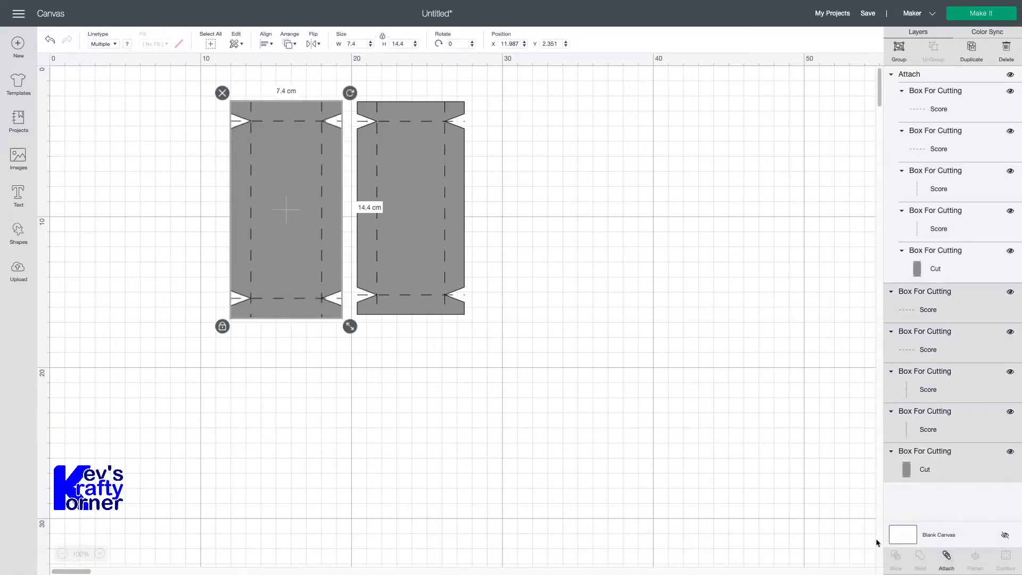
left_click(946, 556)
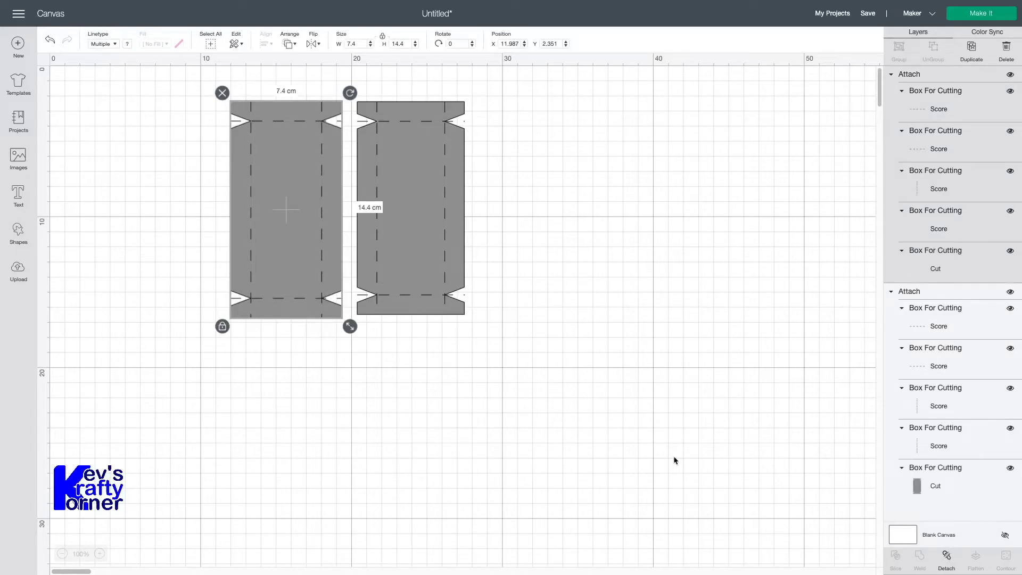
Prepare the project for making with material size 21 cm x 29.7 cm (A4), and move both templates slightly apart and inward from the mat edges
left_click(992, 13)
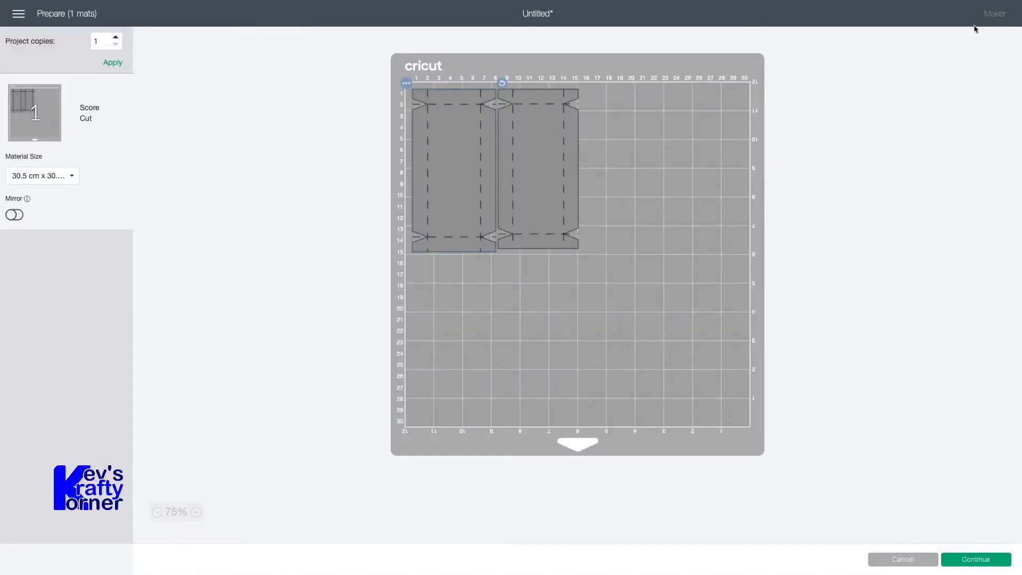
left_click(75, 175)
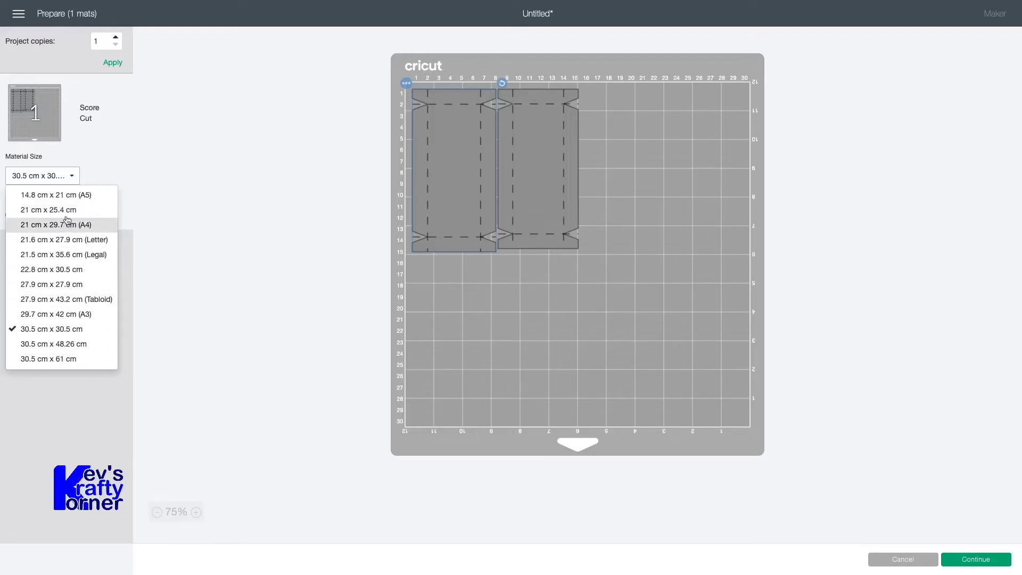
left_click(69, 224)
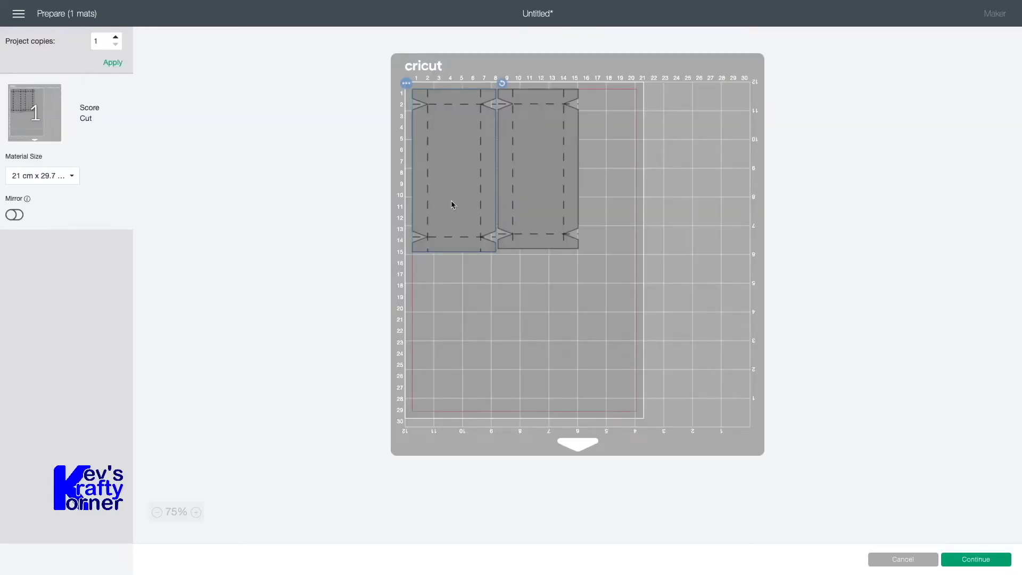
left_click_drag(553, 181, 568, 186)
left_click_drag(464, 178, 472, 182)
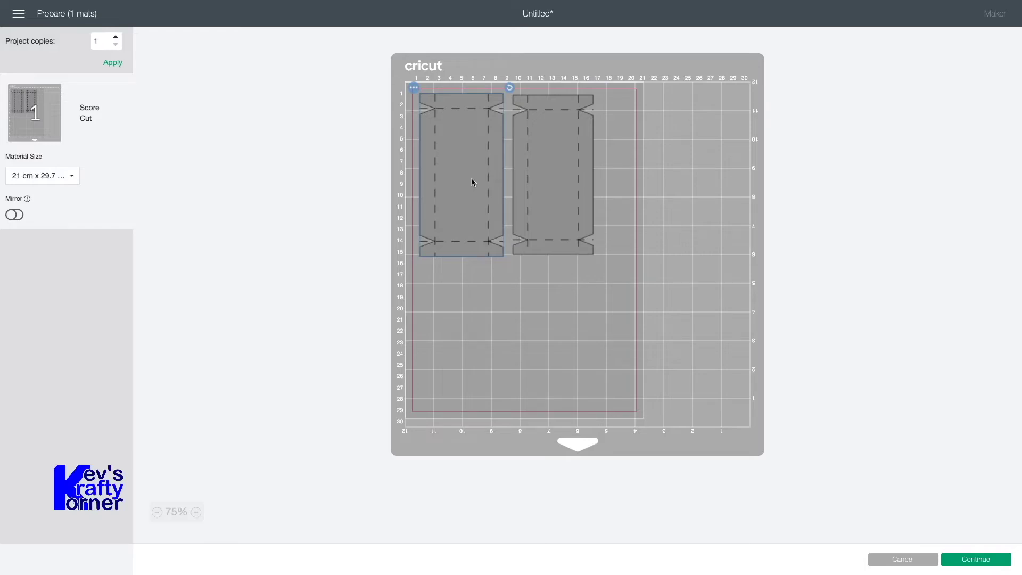